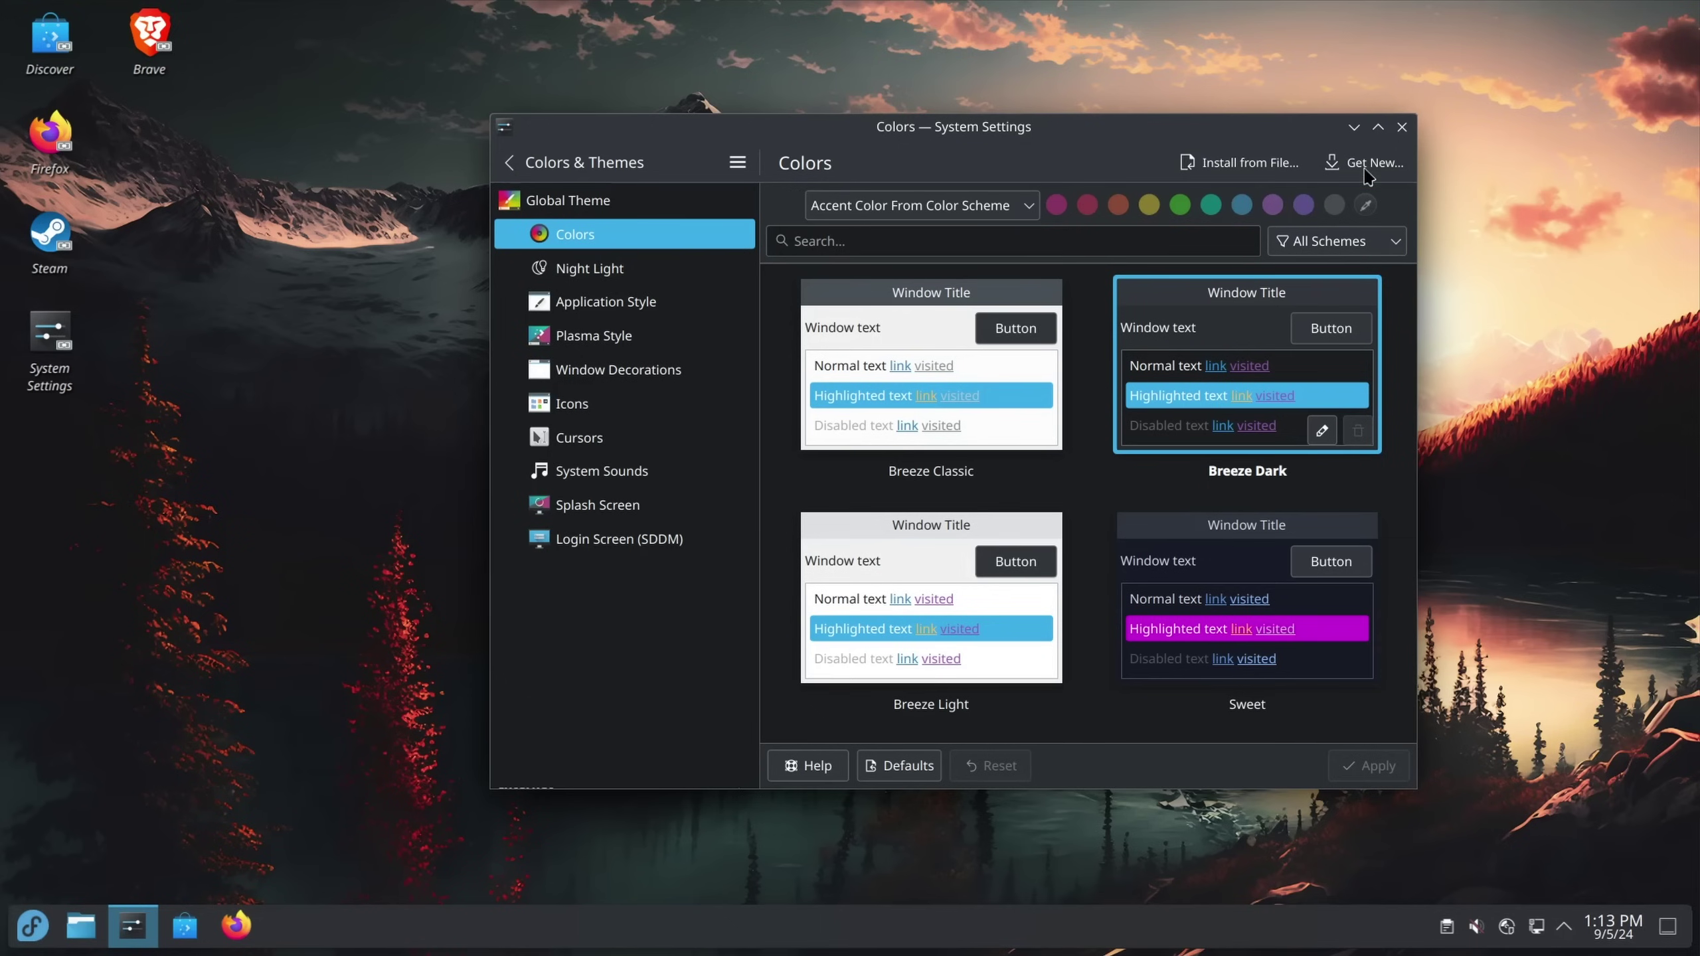
# - Scroll through KDE's Get New… catalogue of downloadable colour schemes and window manager scripts
pyautogui.click(1368, 173)
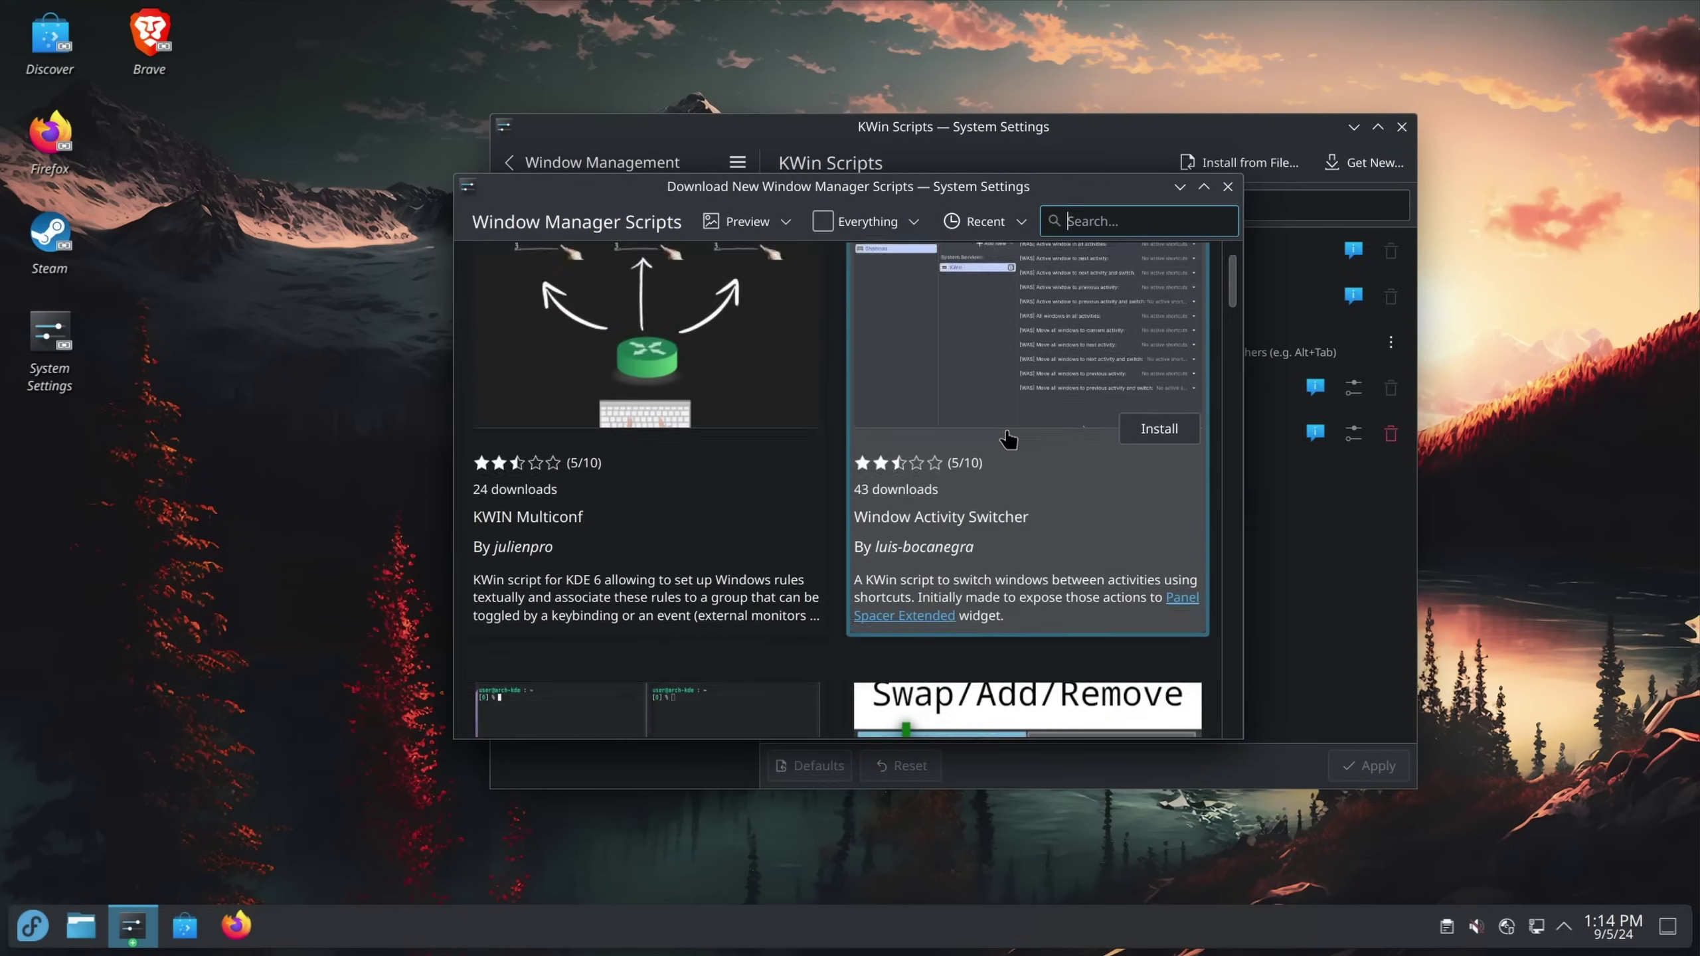
pyautogui.scroll(-3, 995, 584)
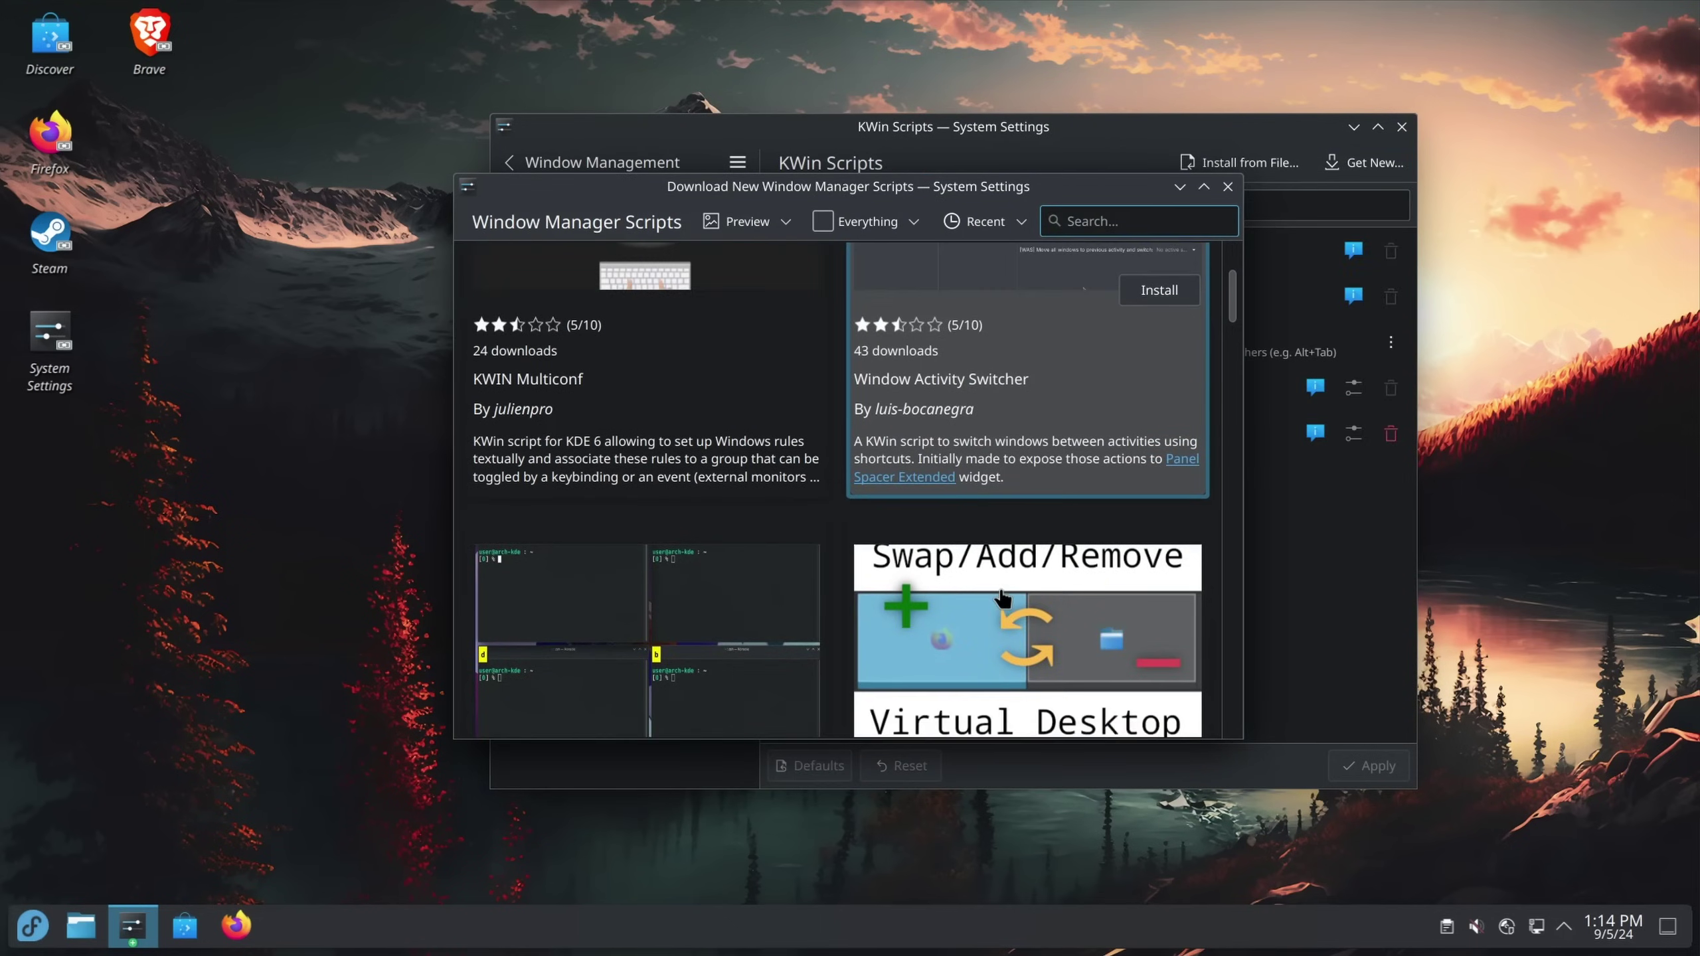
pyautogui.scroll(-5, 997, 590)
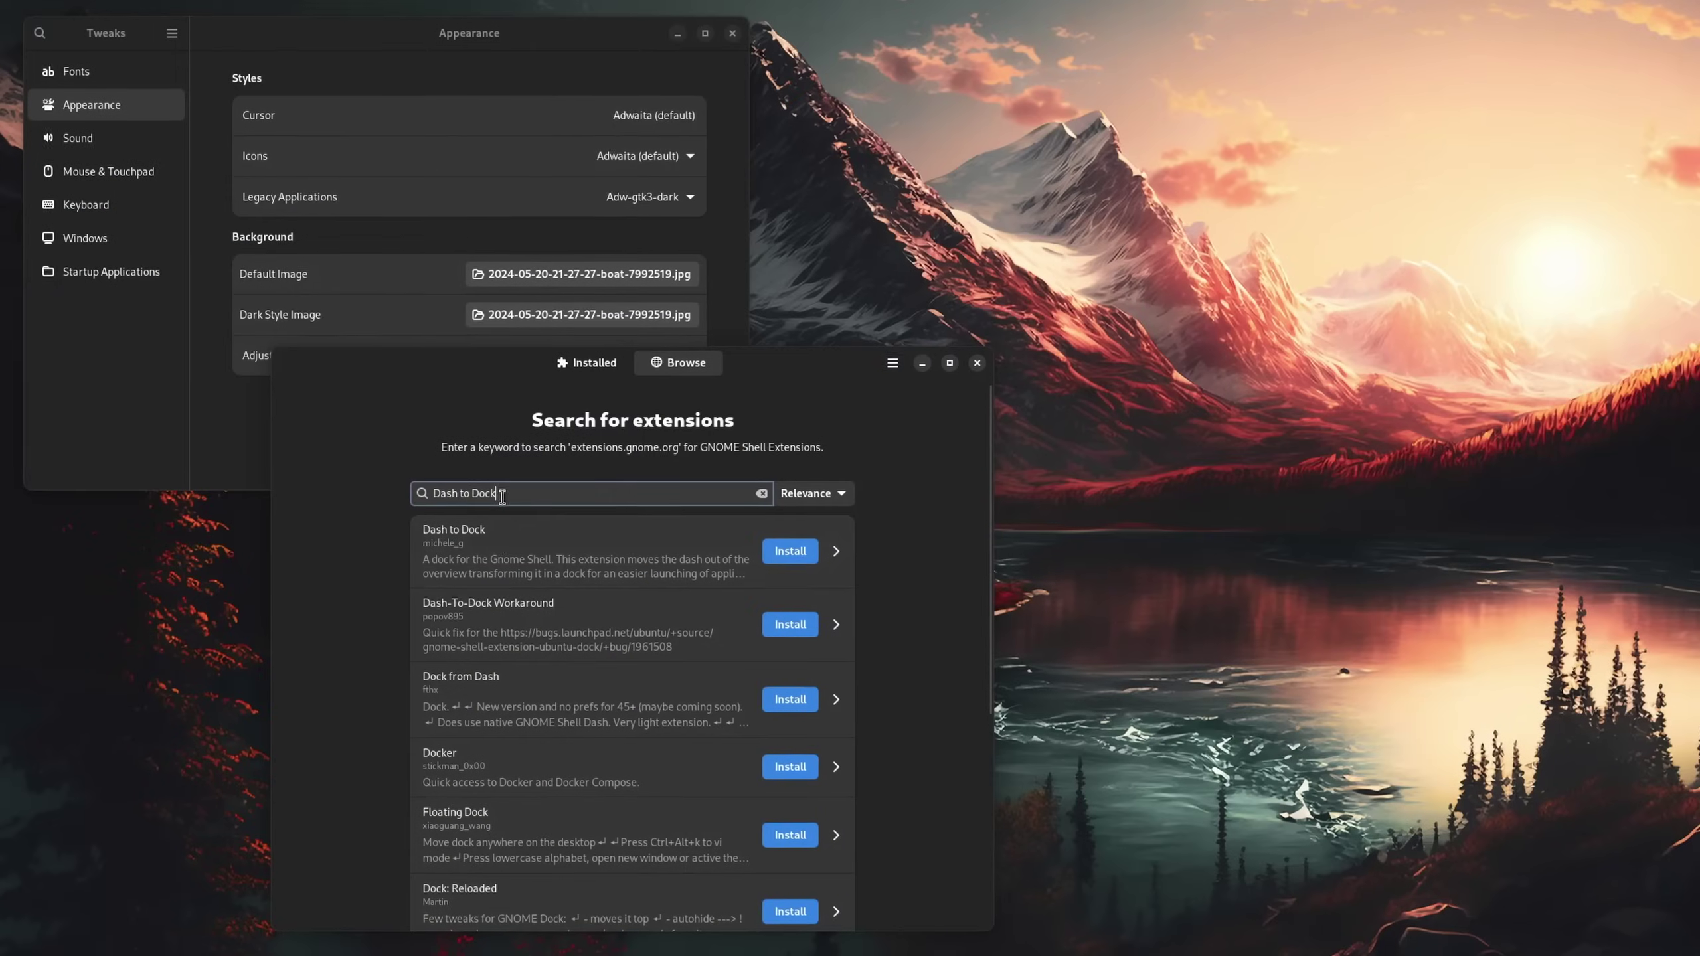
# - Select 'Dock' in the extension search and pick the Aretha-Dark-Blur-Aurorae-6 window decoration
pyautogui.doubleClick(500, 494)
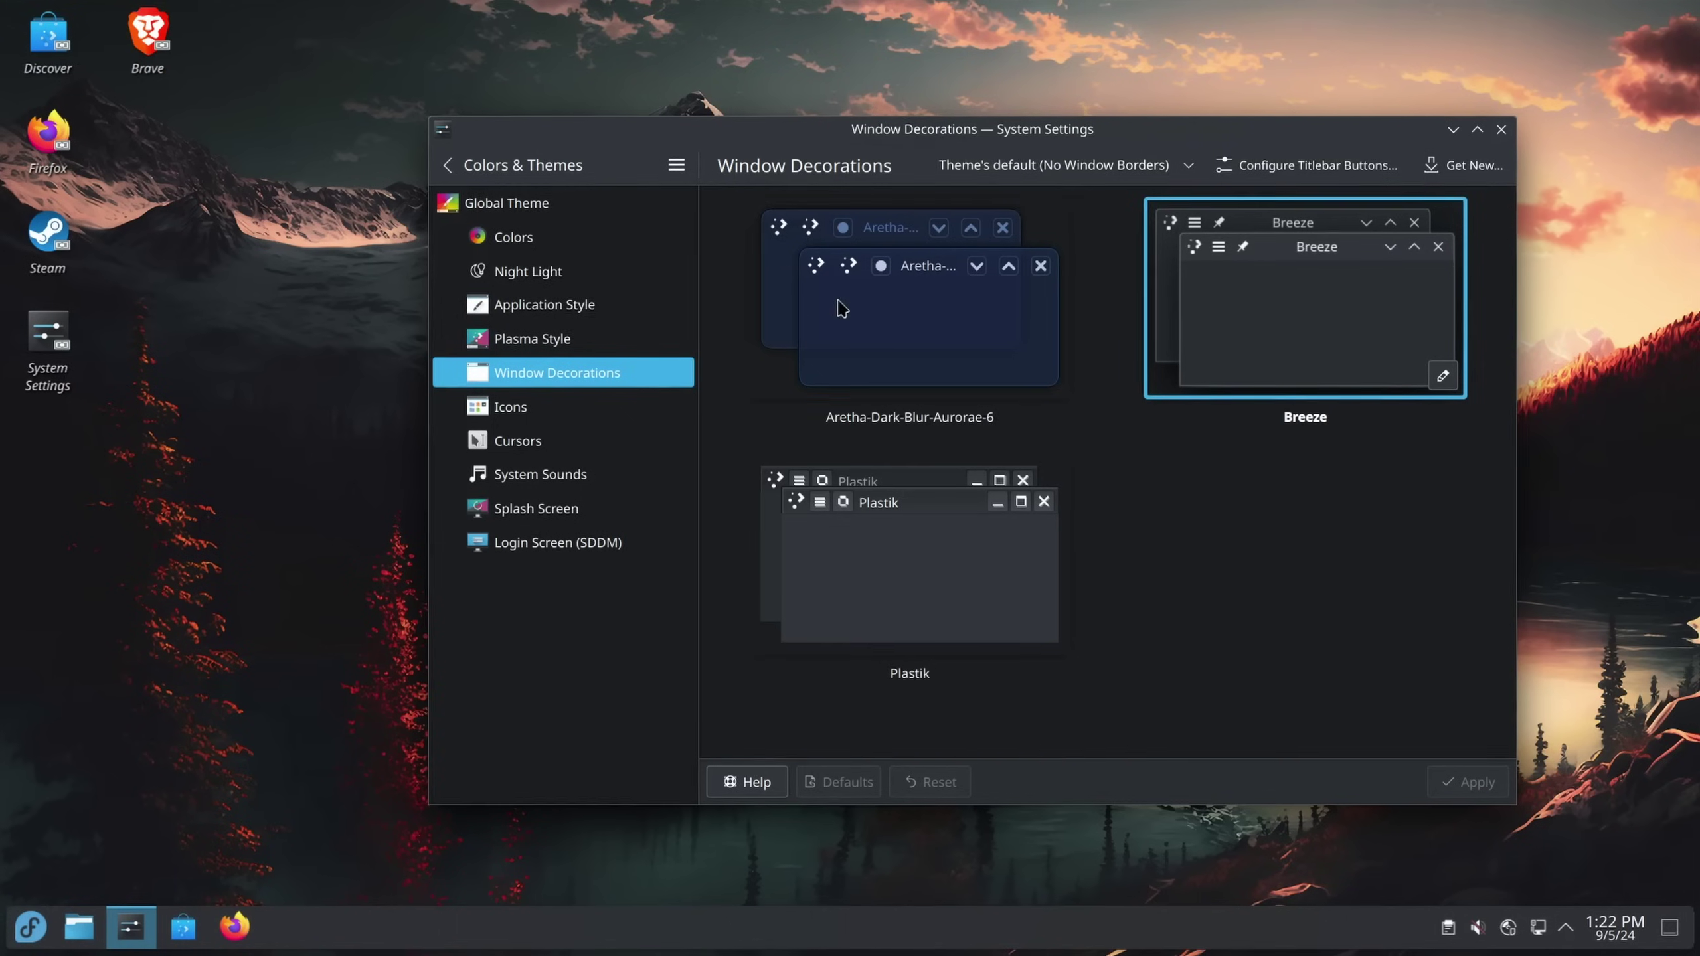
pyautogui.click(838, 304)
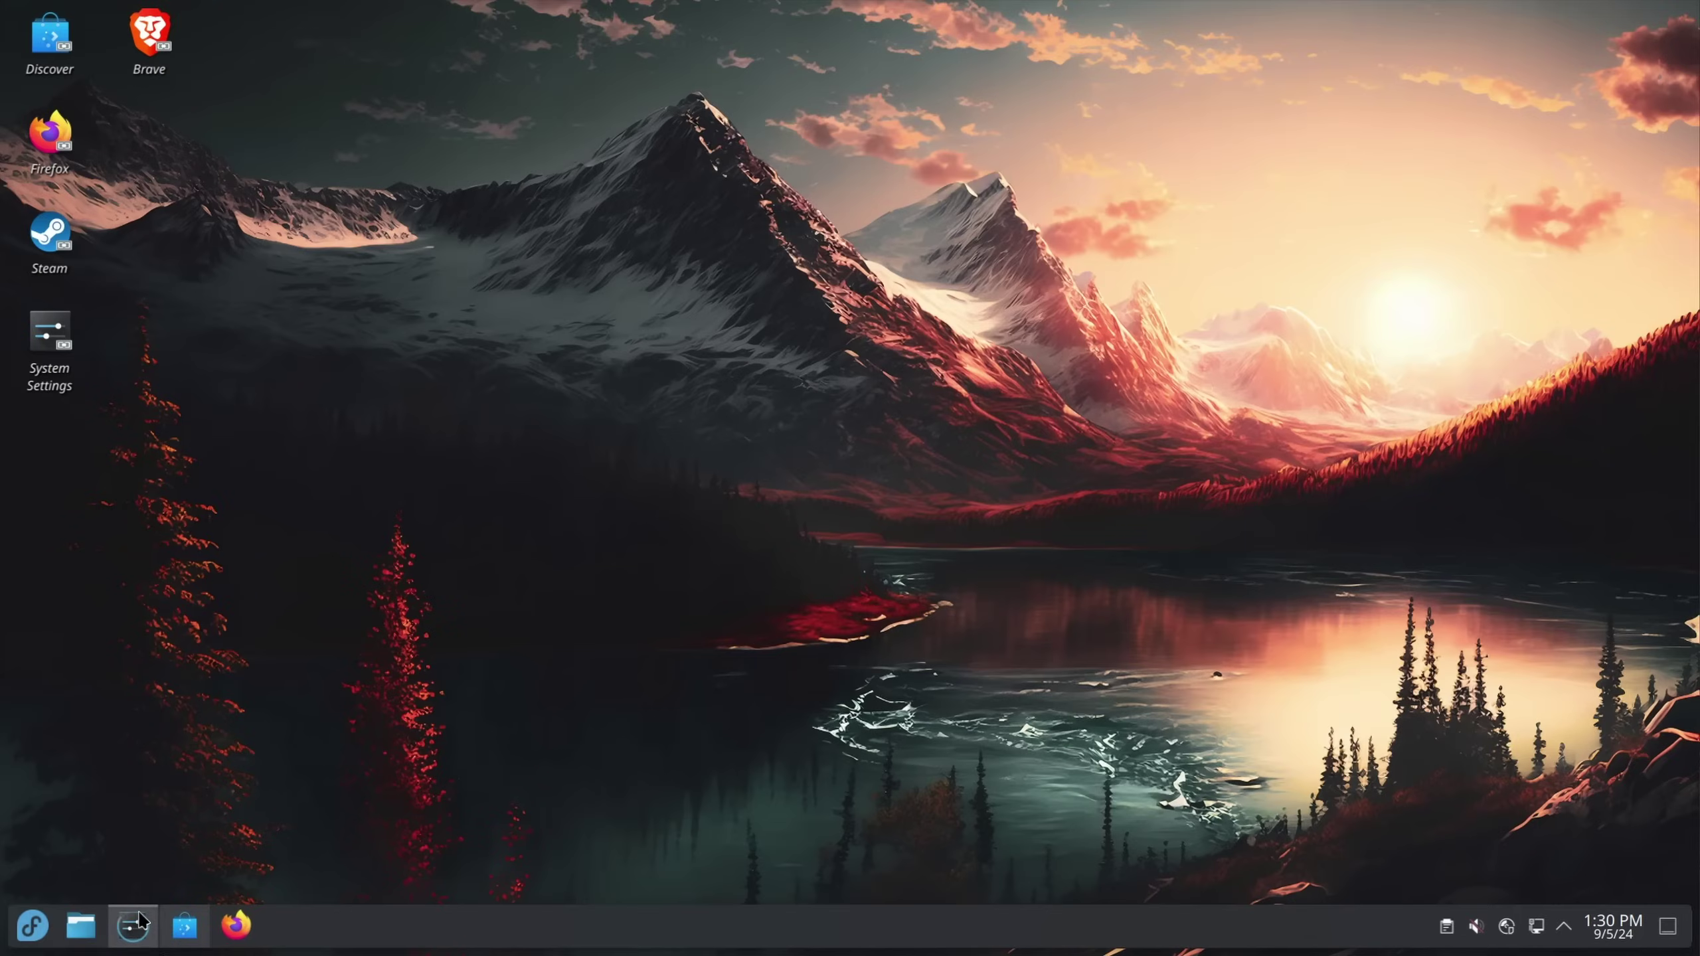
# - In System Settings' Colors & Themes, view the colour schemes, application styles and Plasma styles
pyautogui.click(139, 916)
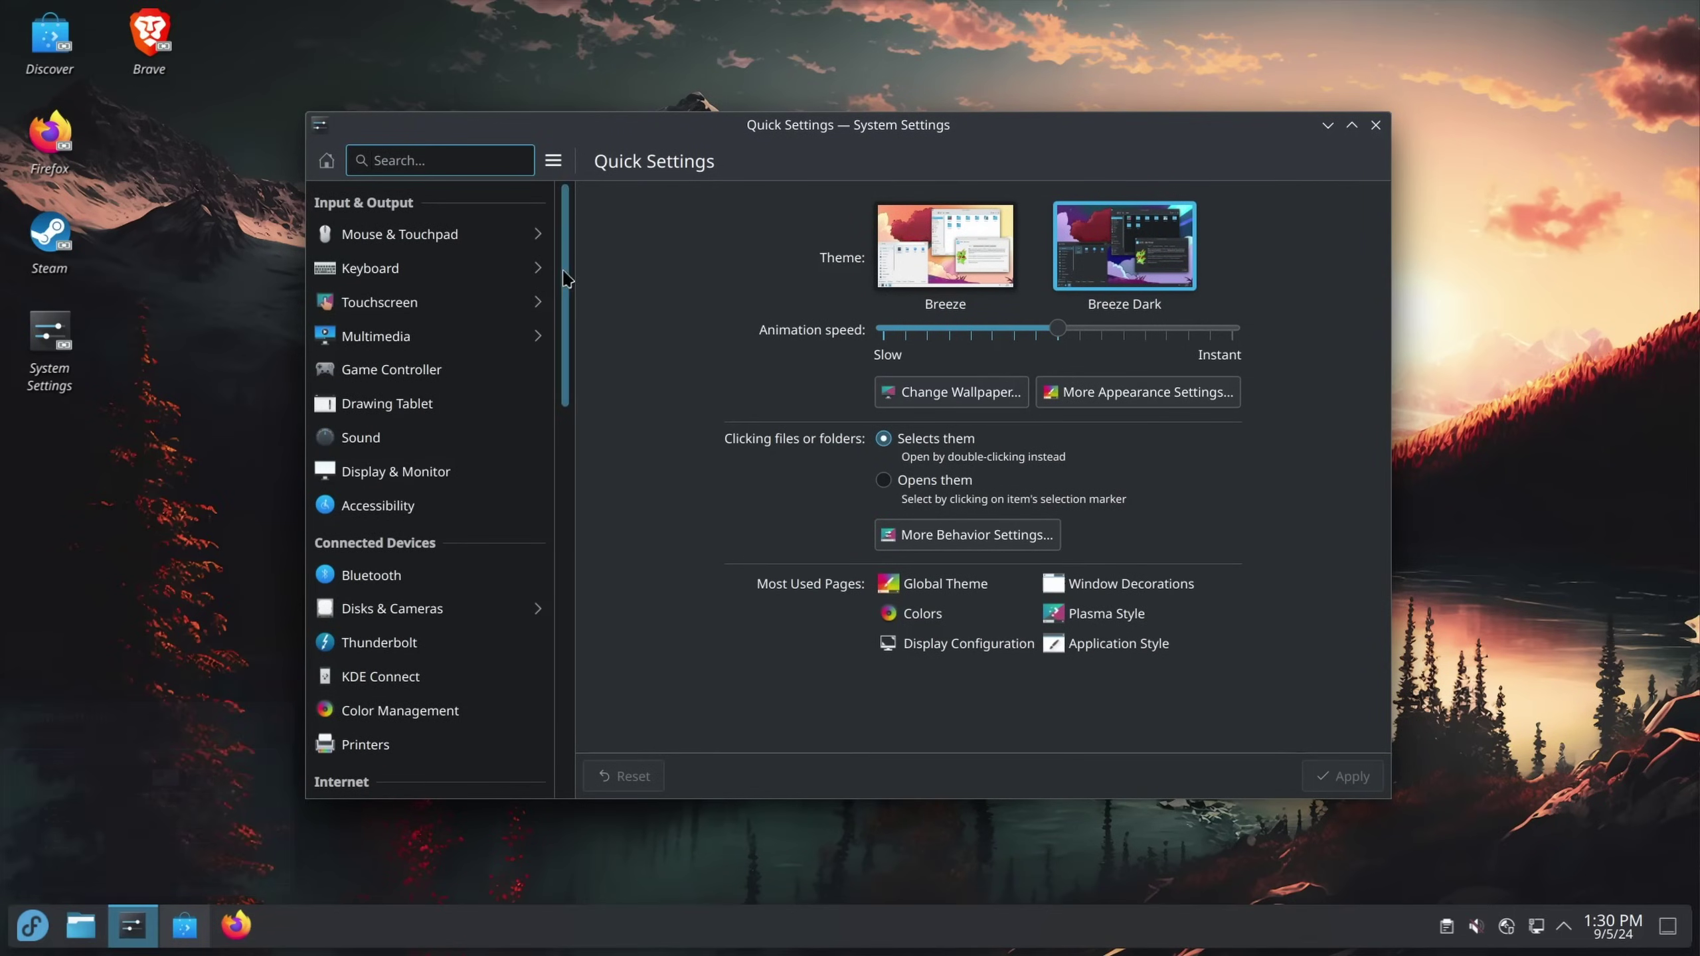
pyautogui.scroll(-6, 429, 308)
pyautogui.click(423, 309)
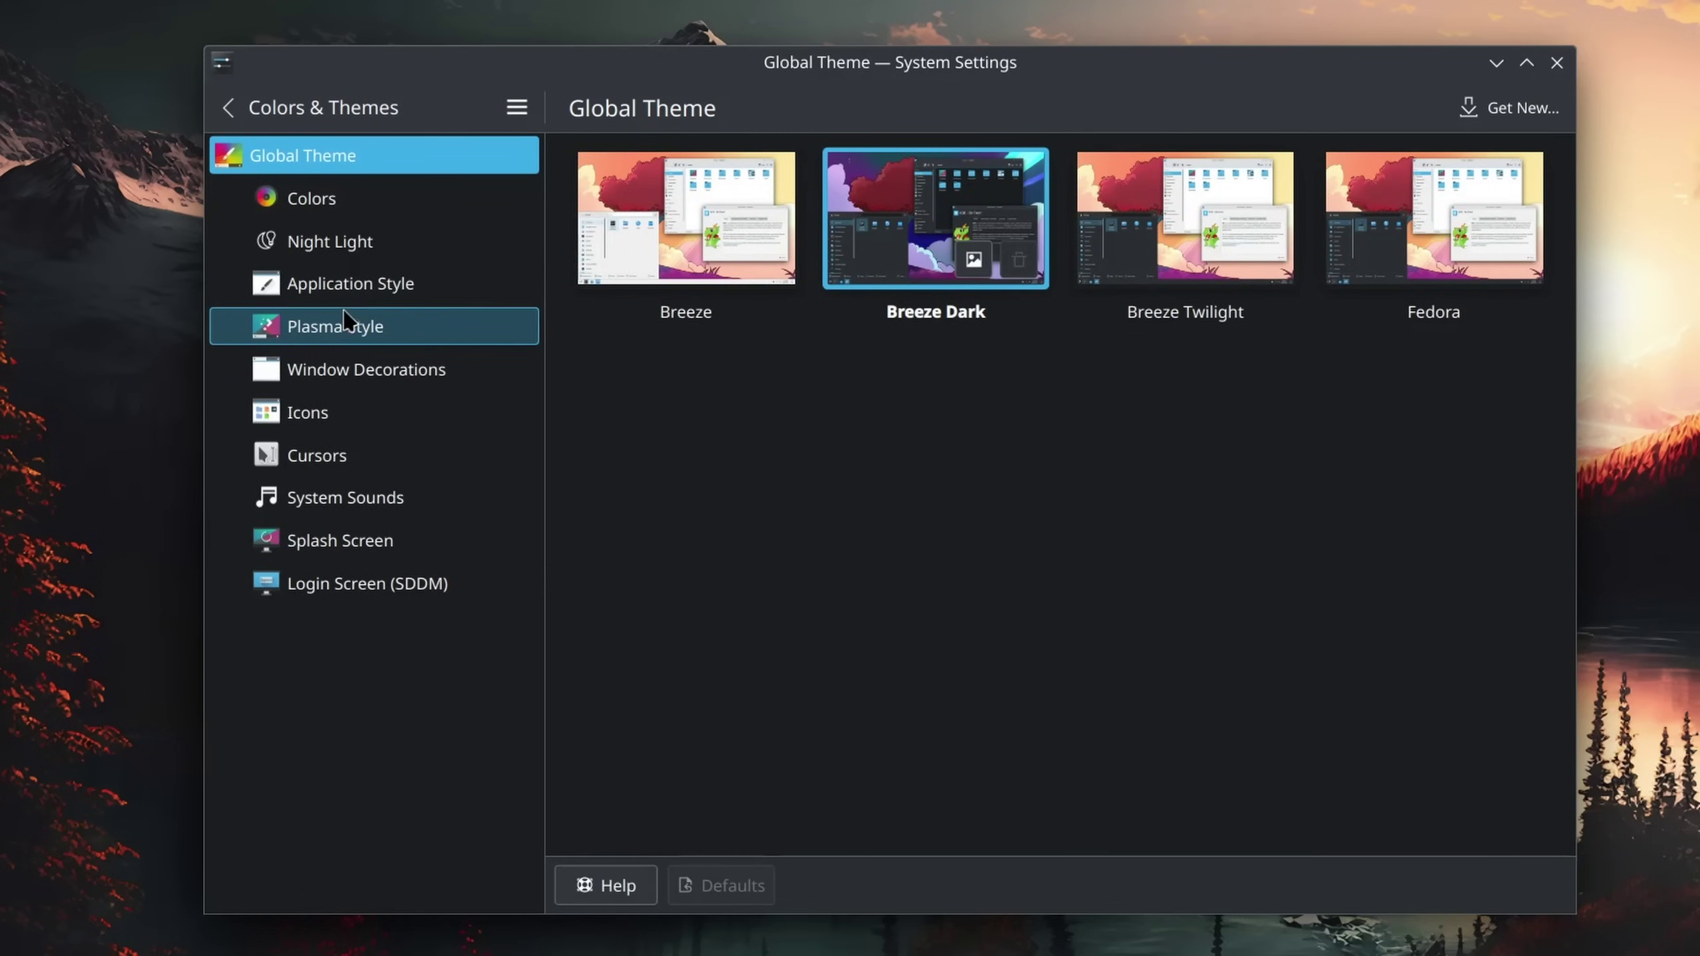
pyautogui.click(378, 201)
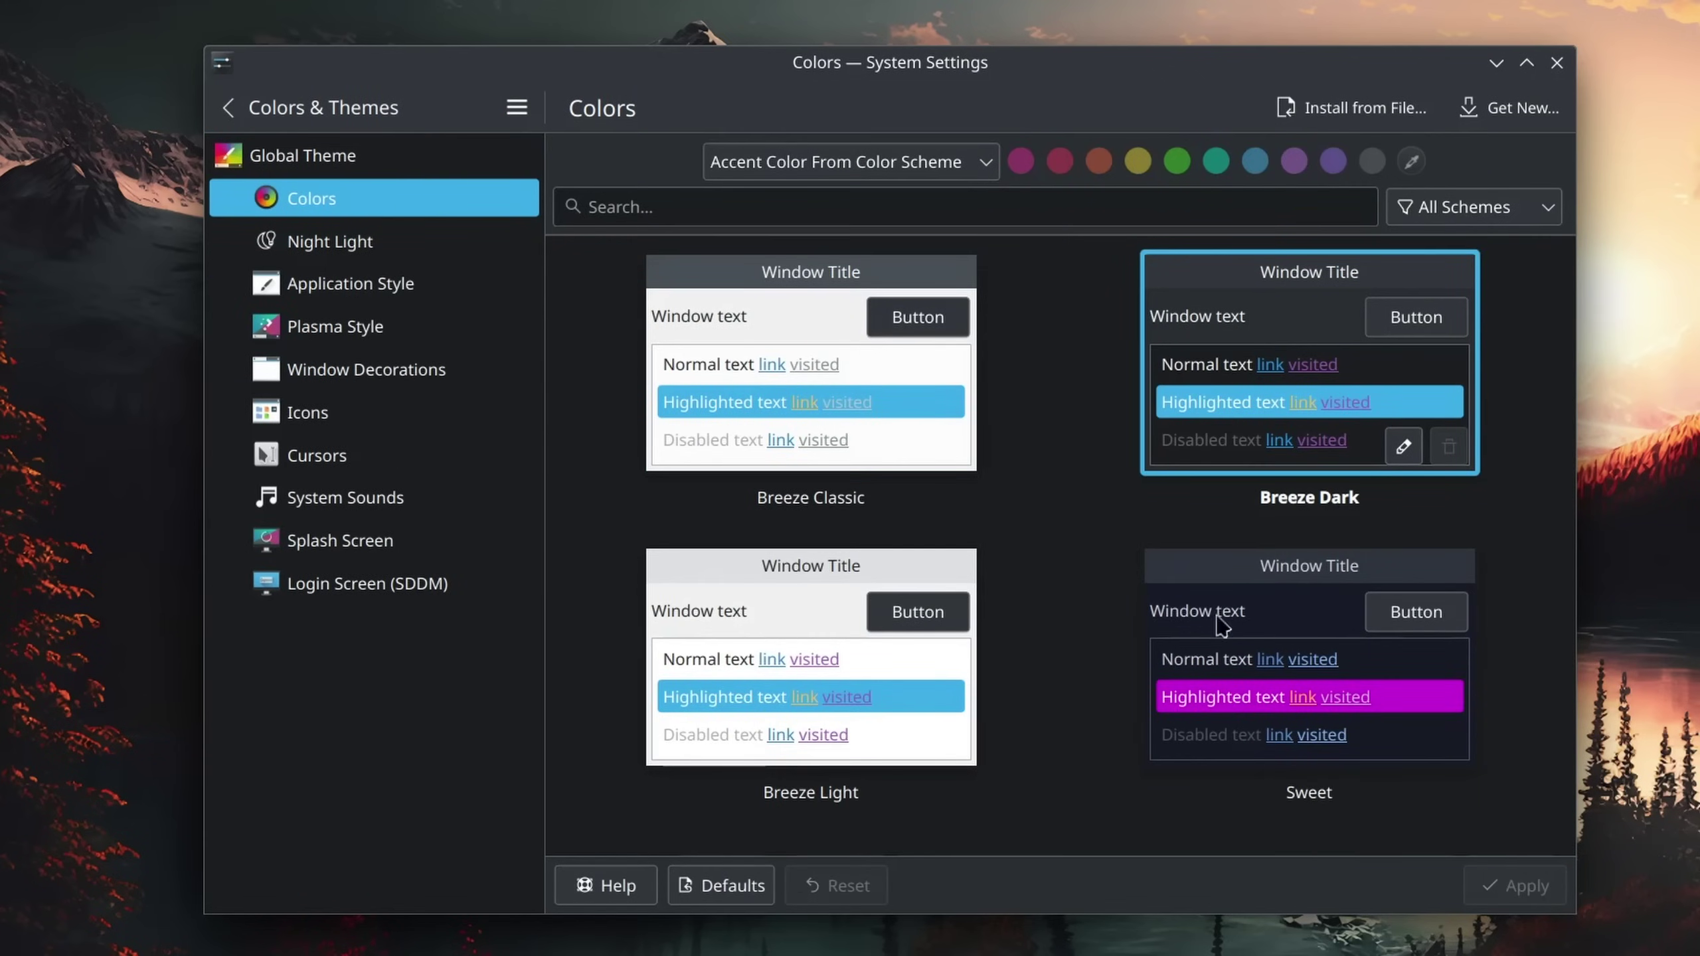
pyautogui.click(381, 285)
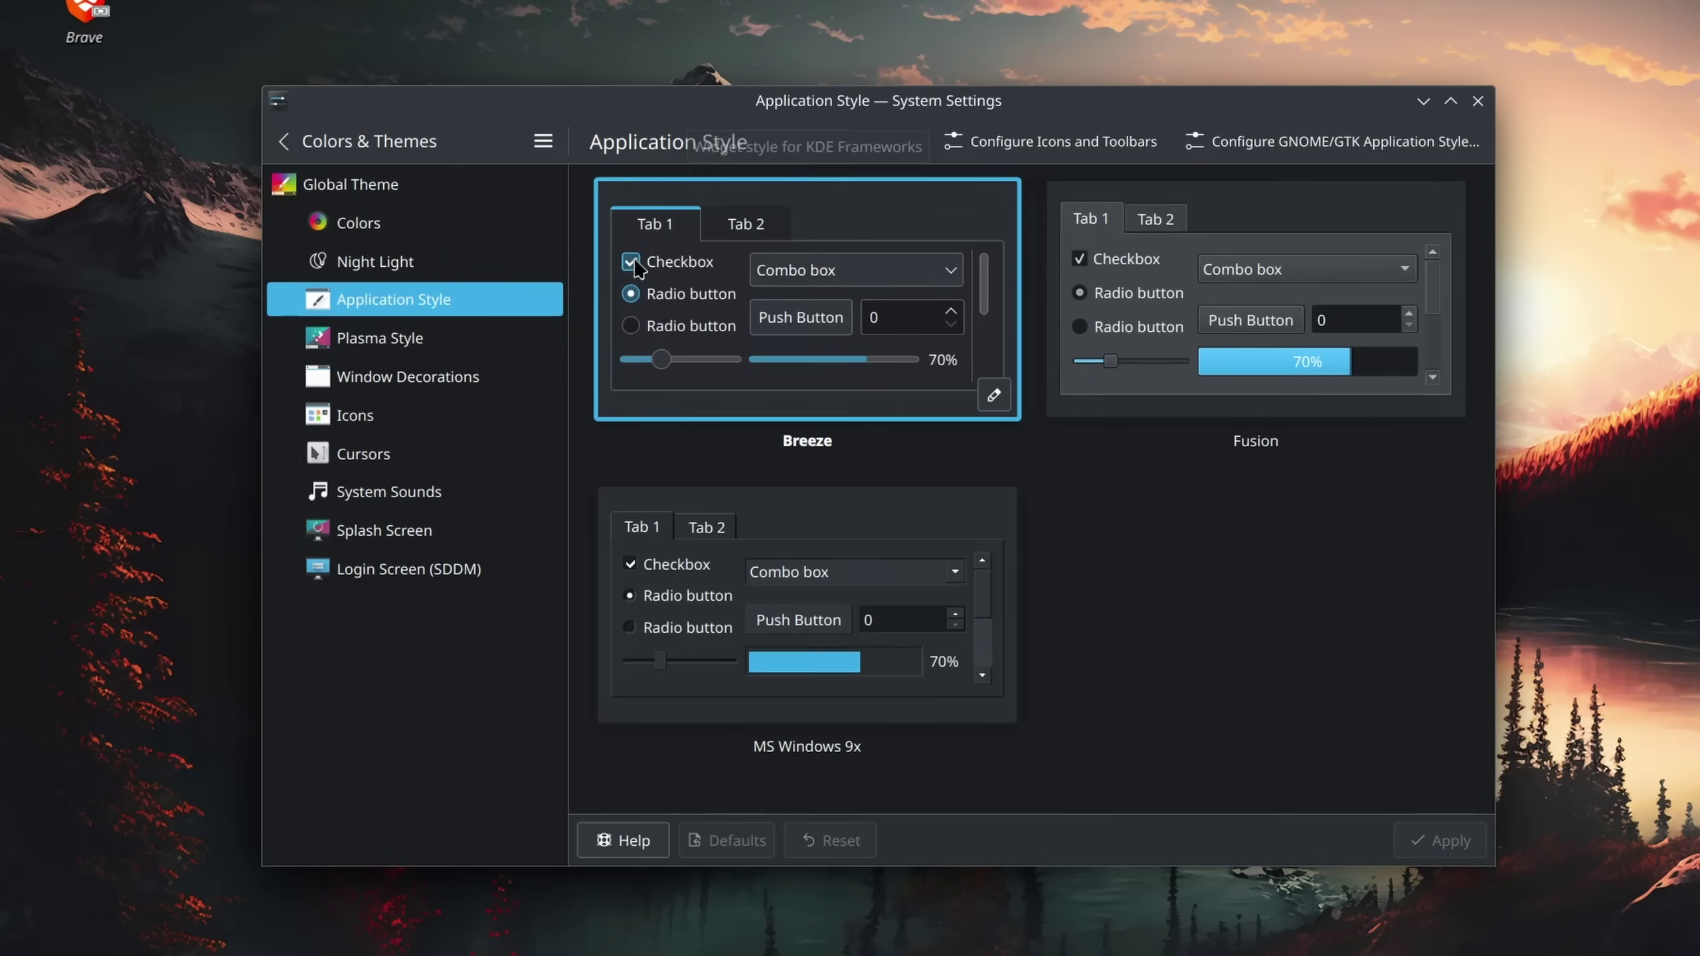
pyautogui.click(380, 338)
pyautogui.click(1541, 930)
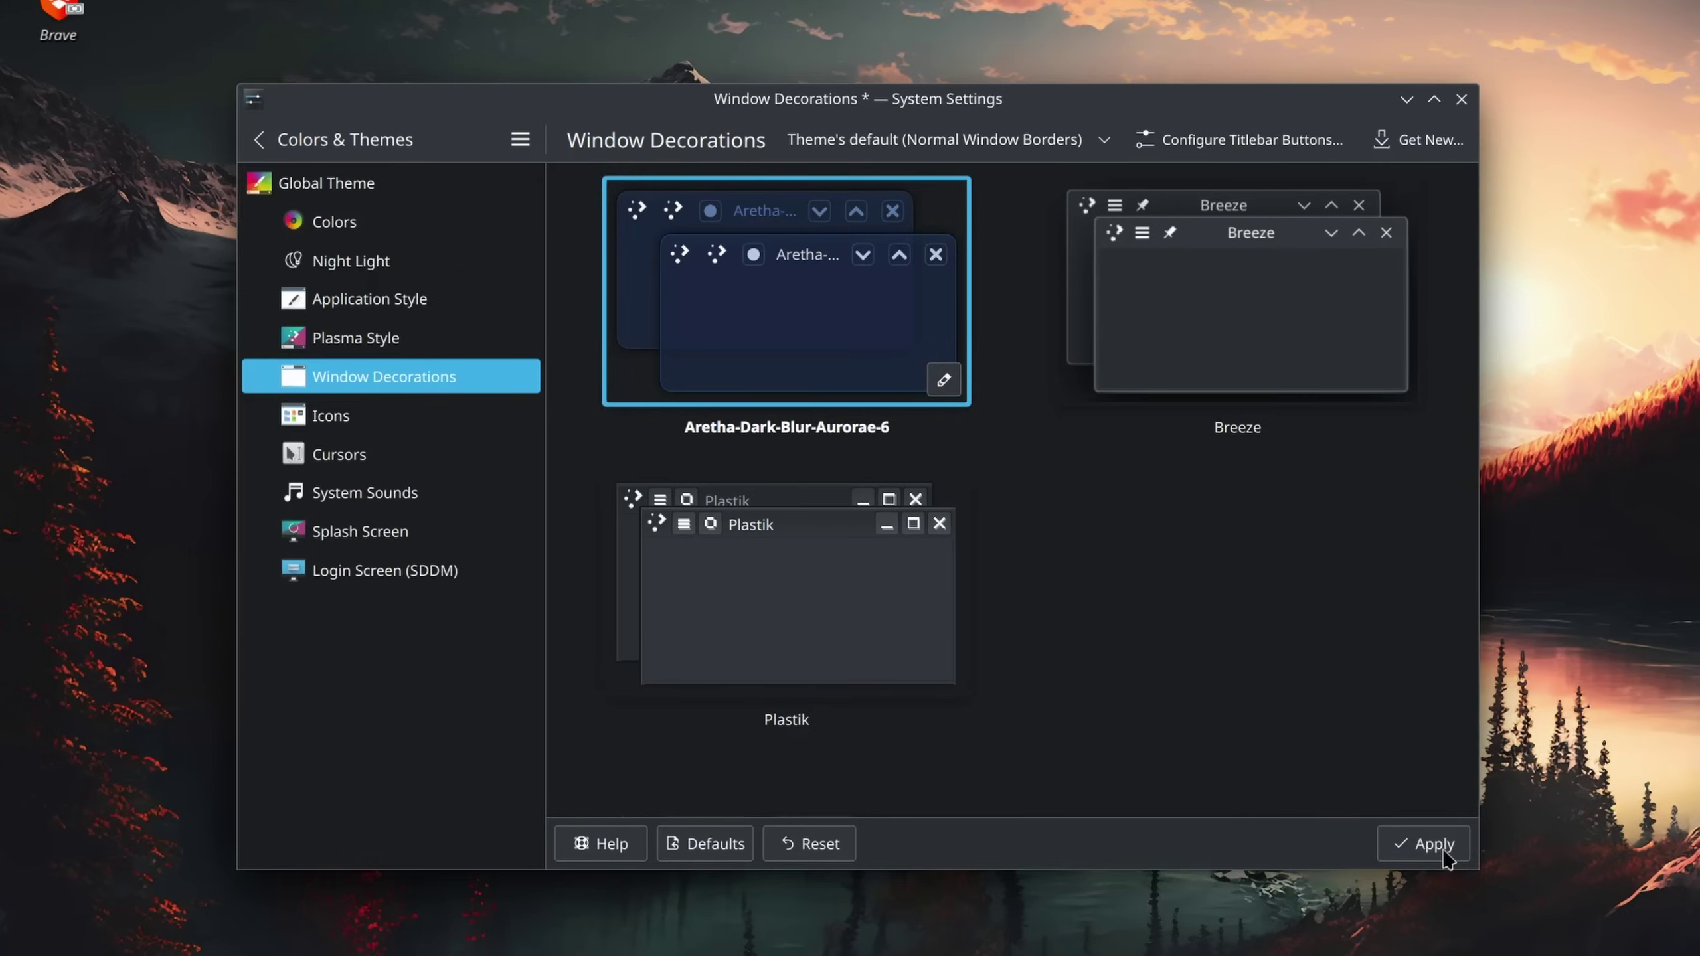
# - Apply the Aretha window decoration and scroll through the Desktop Effects list
pyautogui.click(1443, 852)
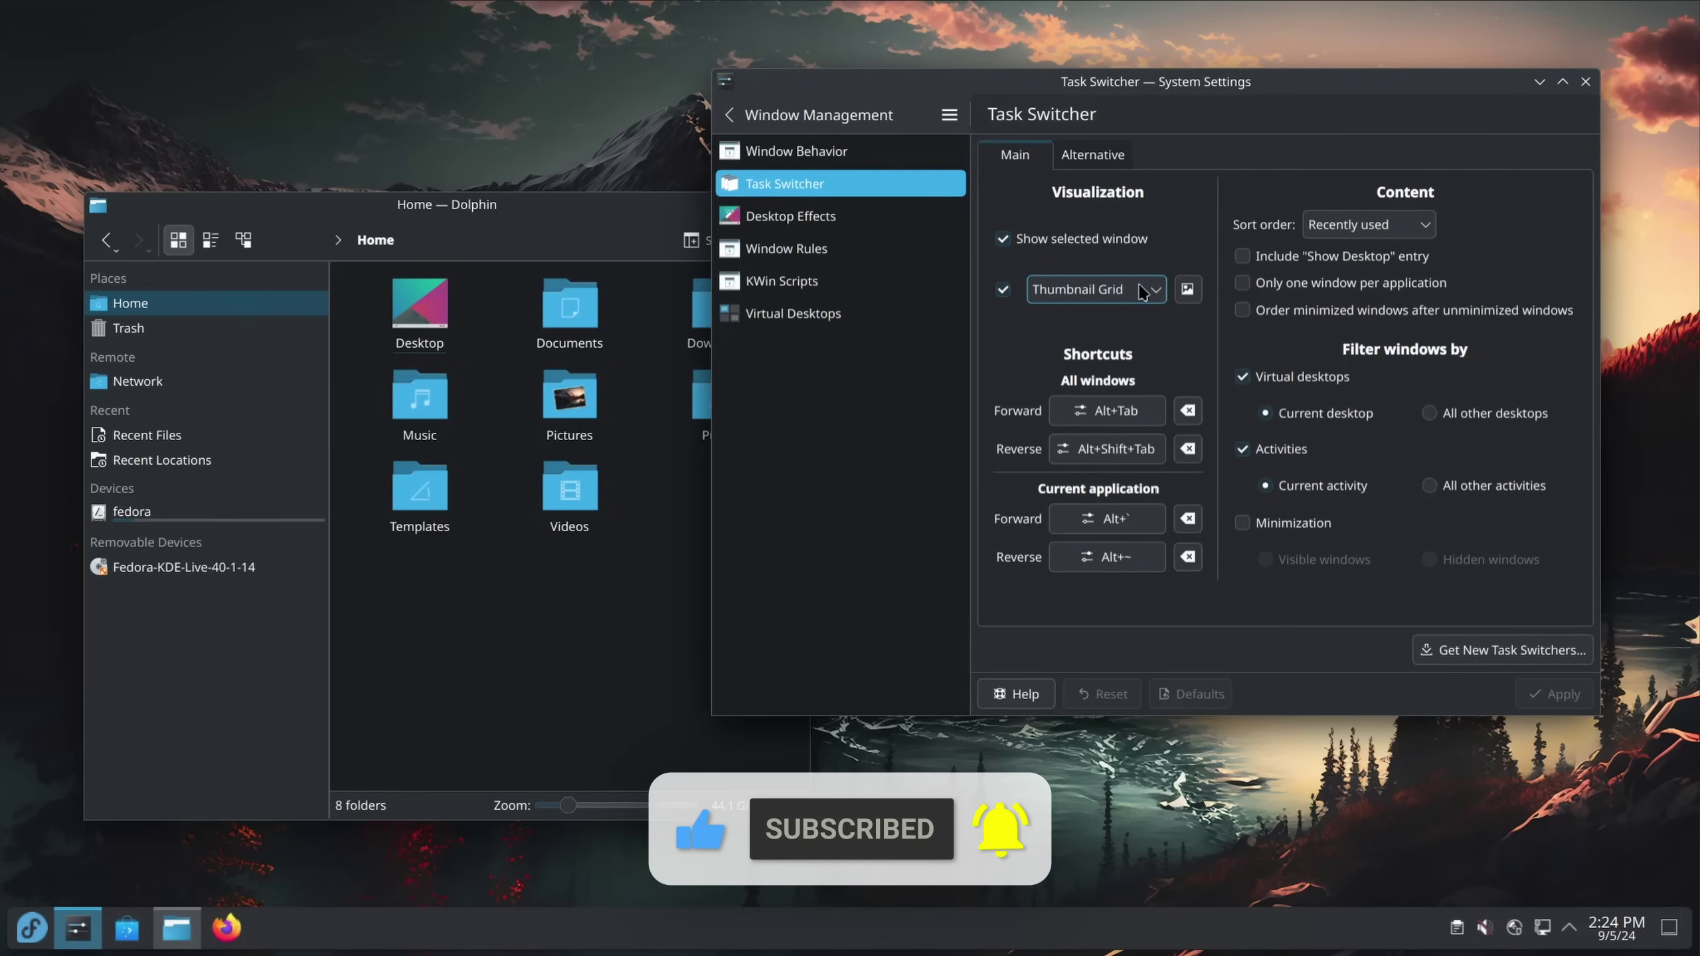
pyautogui.hotkey('alt', 'Tab')
pyautogui.hotkey('alt', 'Tab')
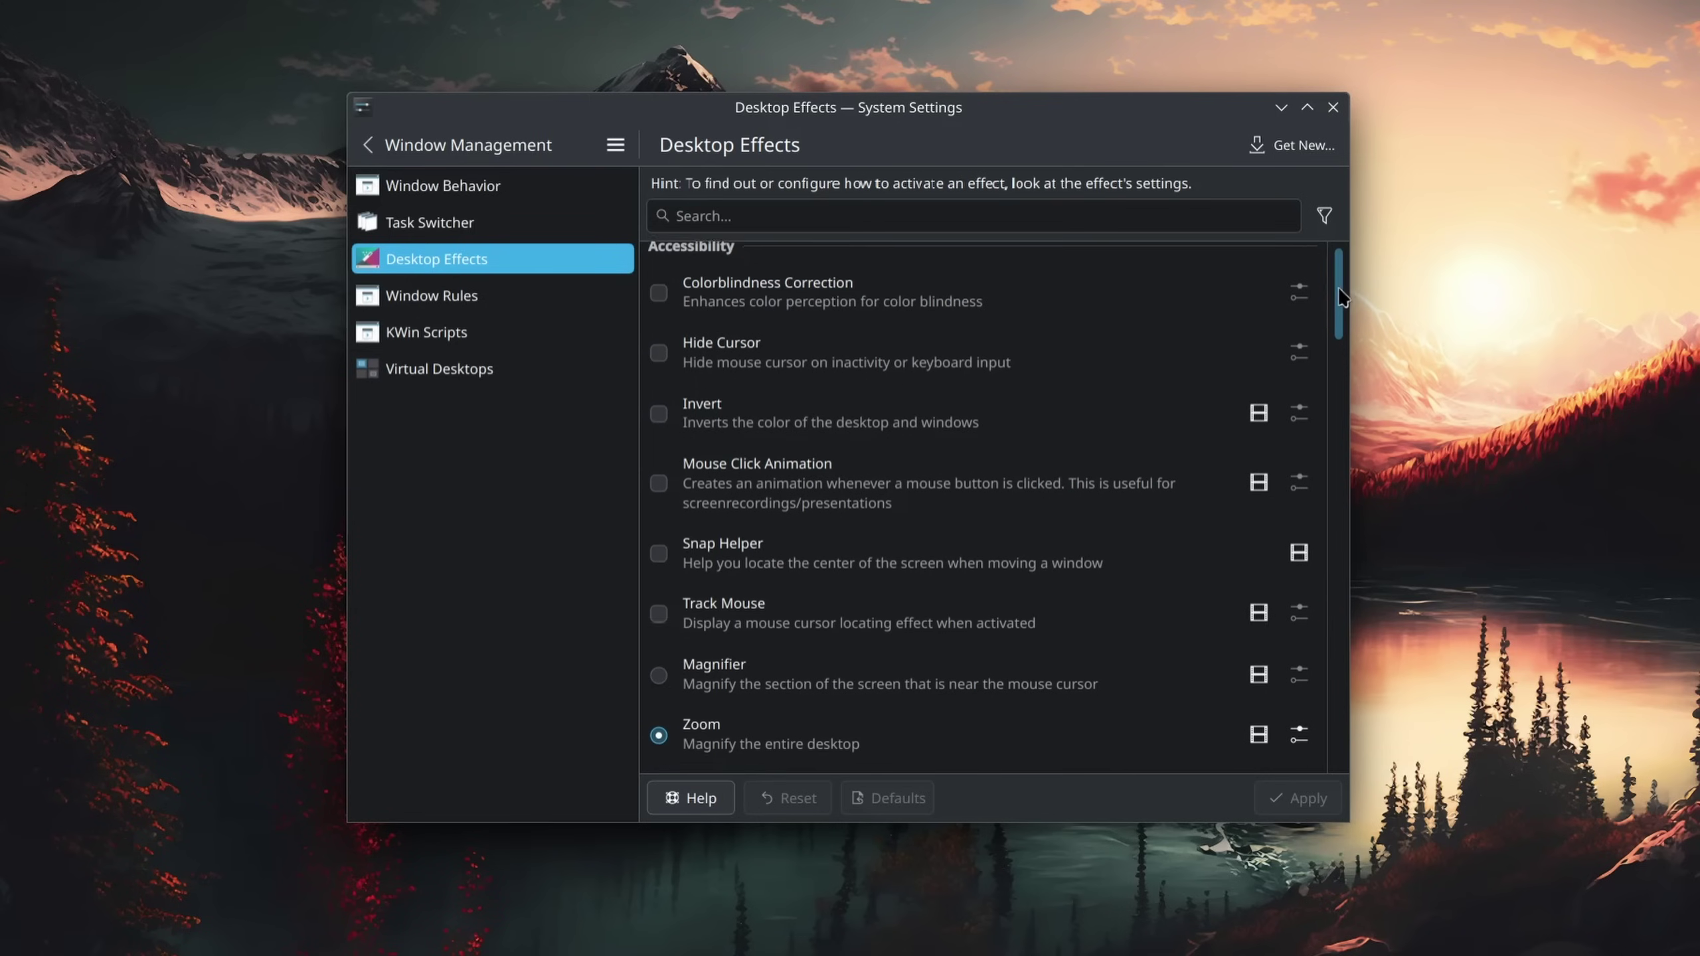
pyautogui.moveTo(1339, 289); pyautogui.dragTo(1341, 471)
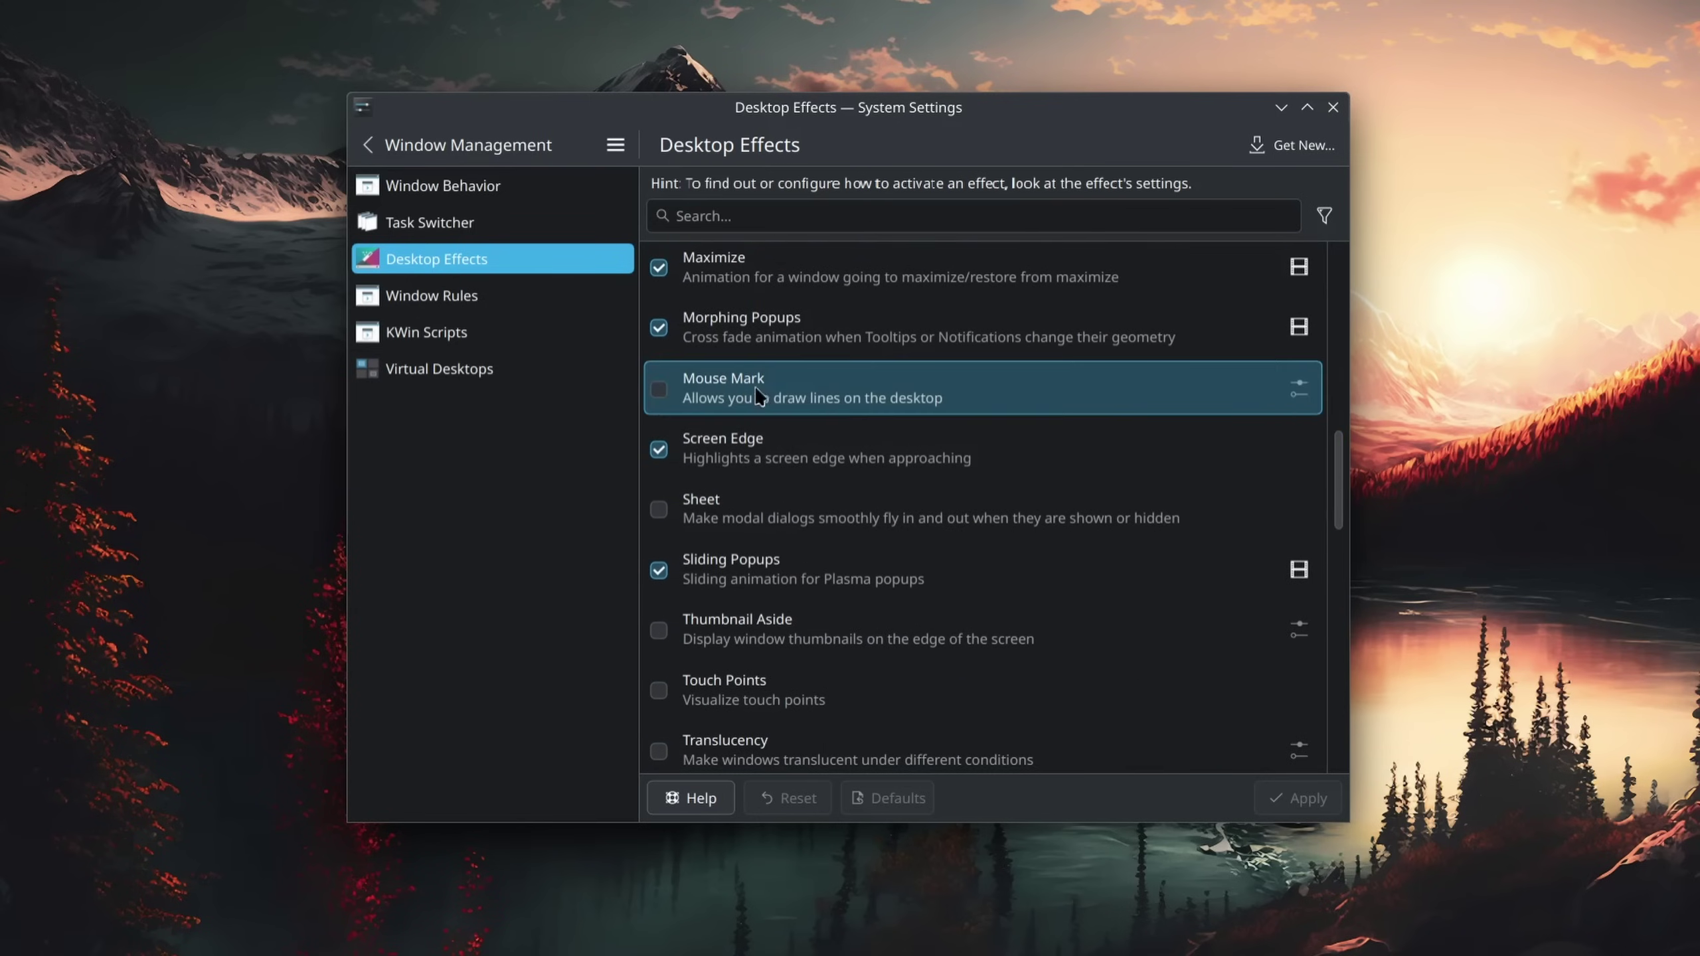
pyautogui.scroll(-2, 1128, 504)
pyautogui.scroll(-3, 1129, 503)
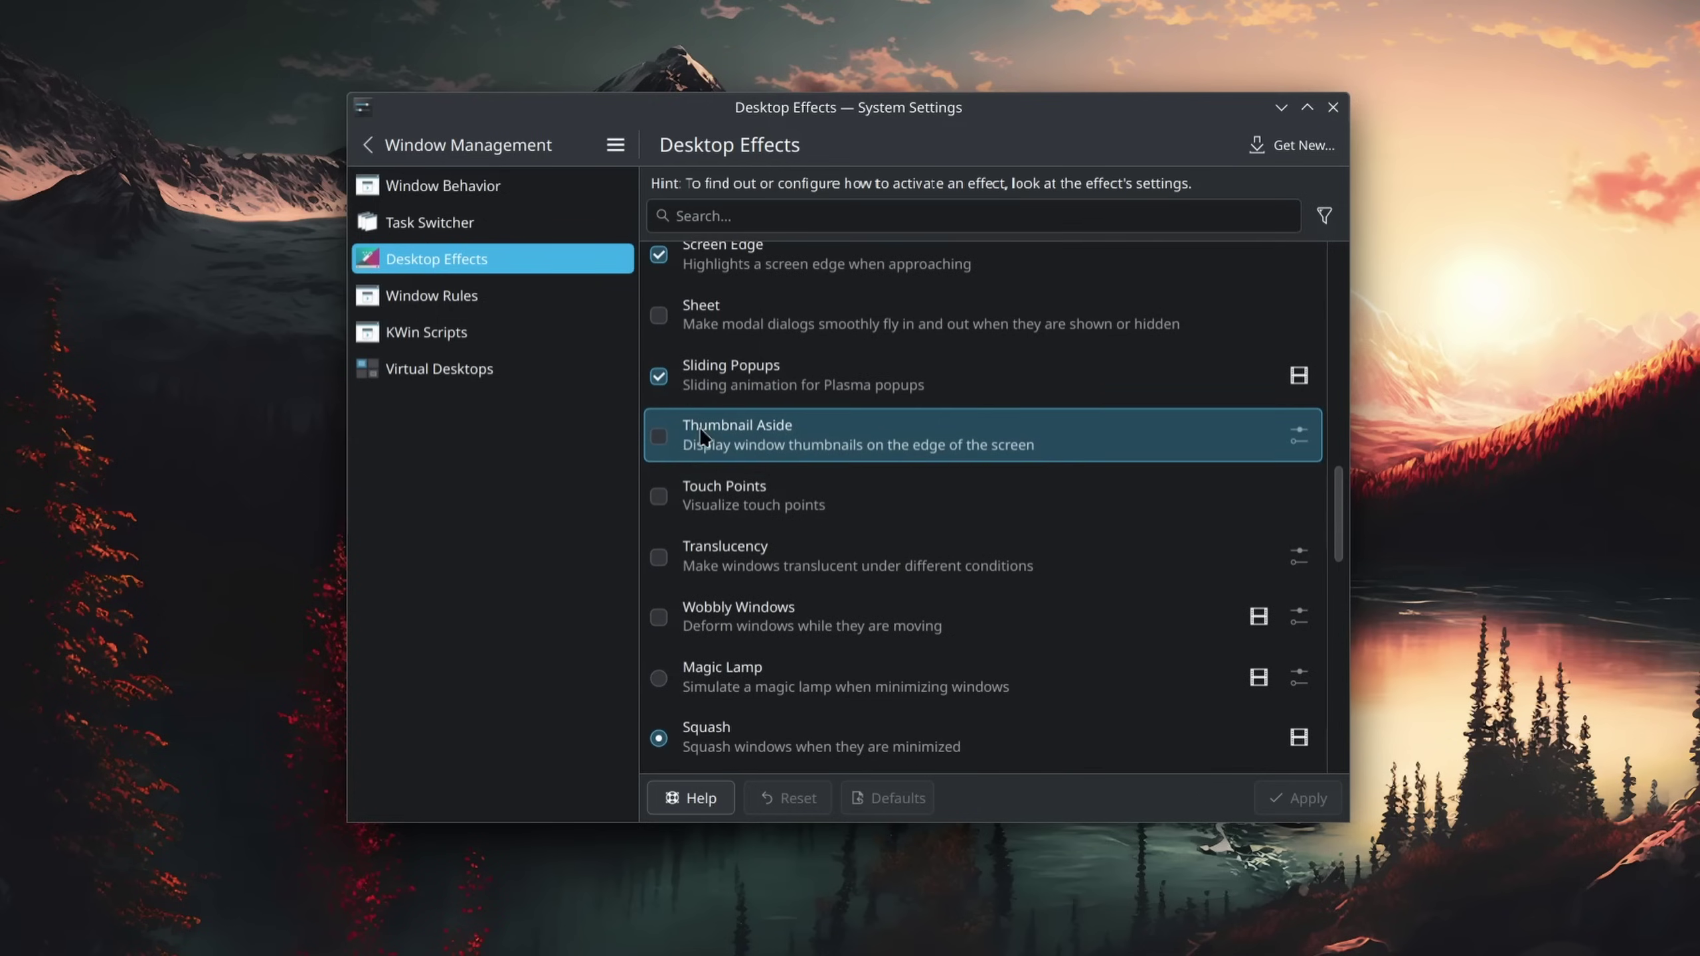
pyautogui.scroll(-1, 774, 554)
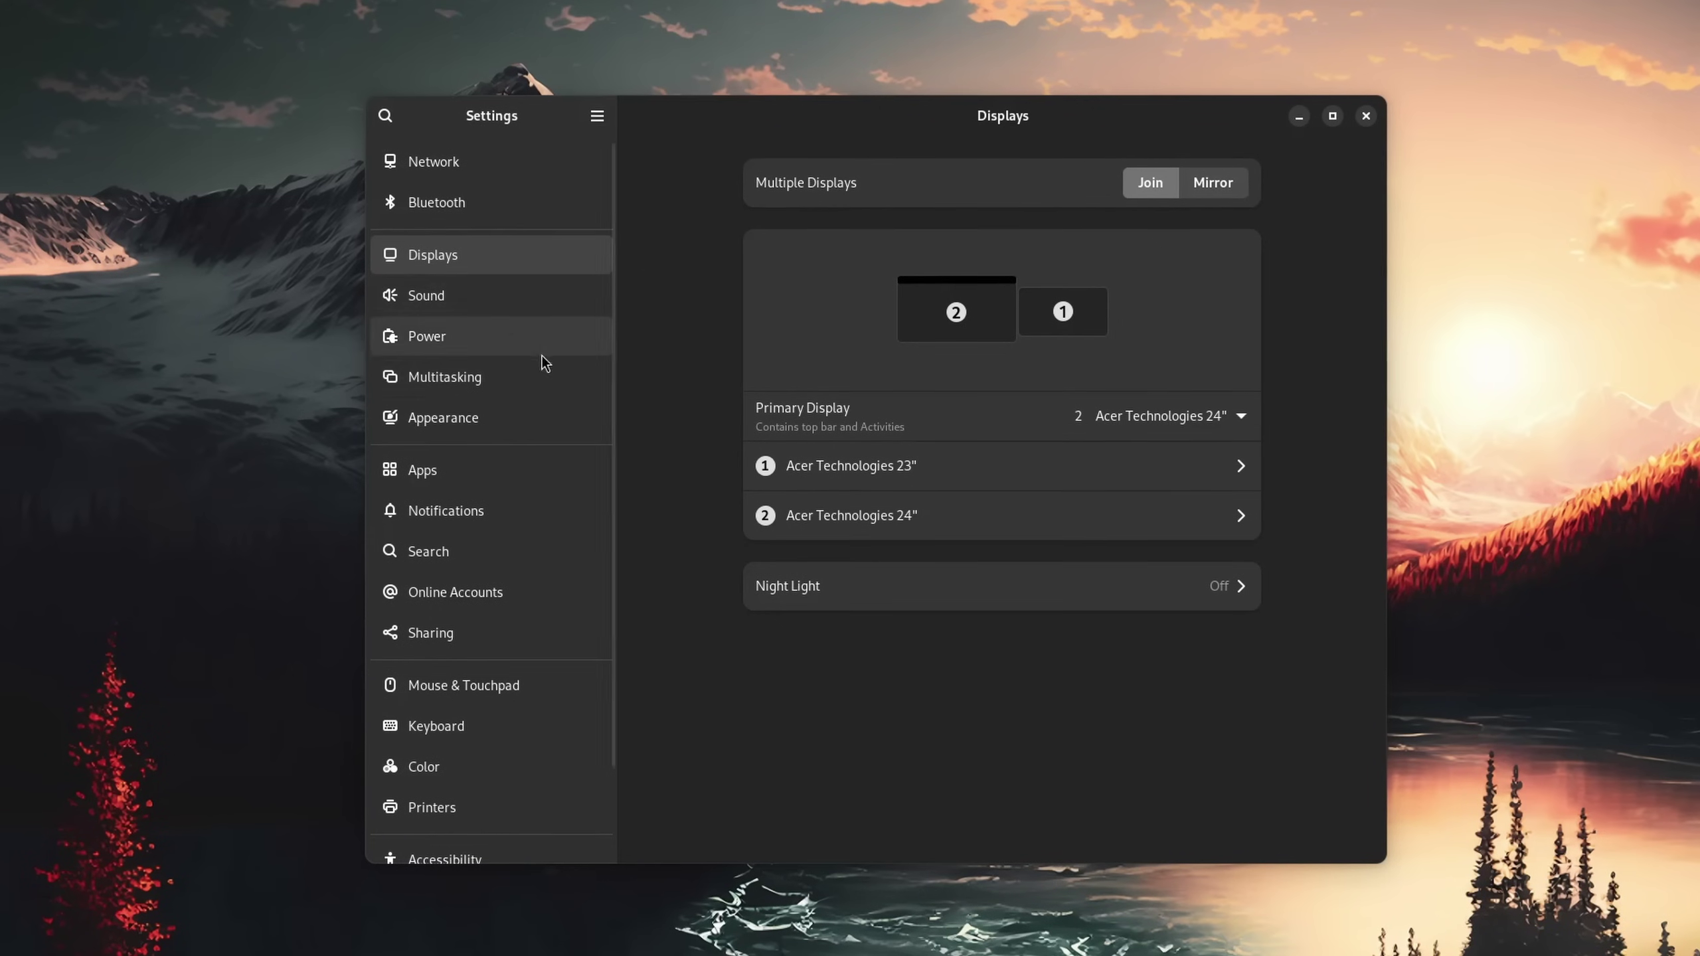
# - Review GNOME's Multitasking and Workspaces options, then go to the Appearance page
pyautogui.click(528, 372)
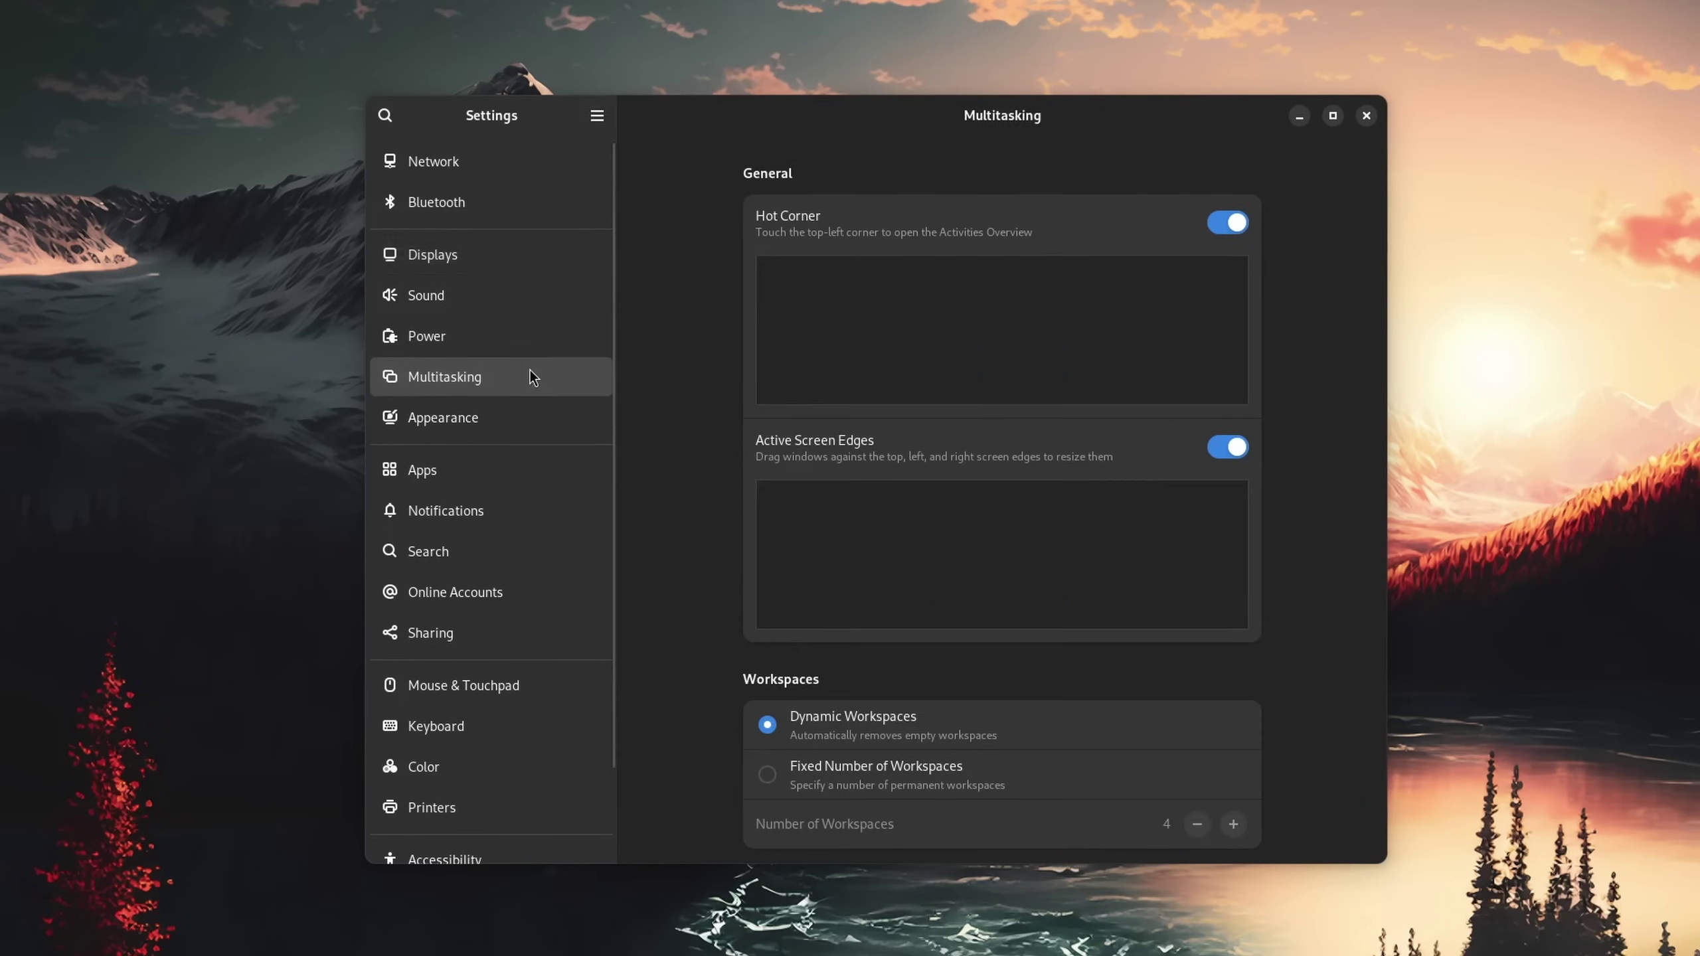
pyautogui.scroll(-5, 707, 384)
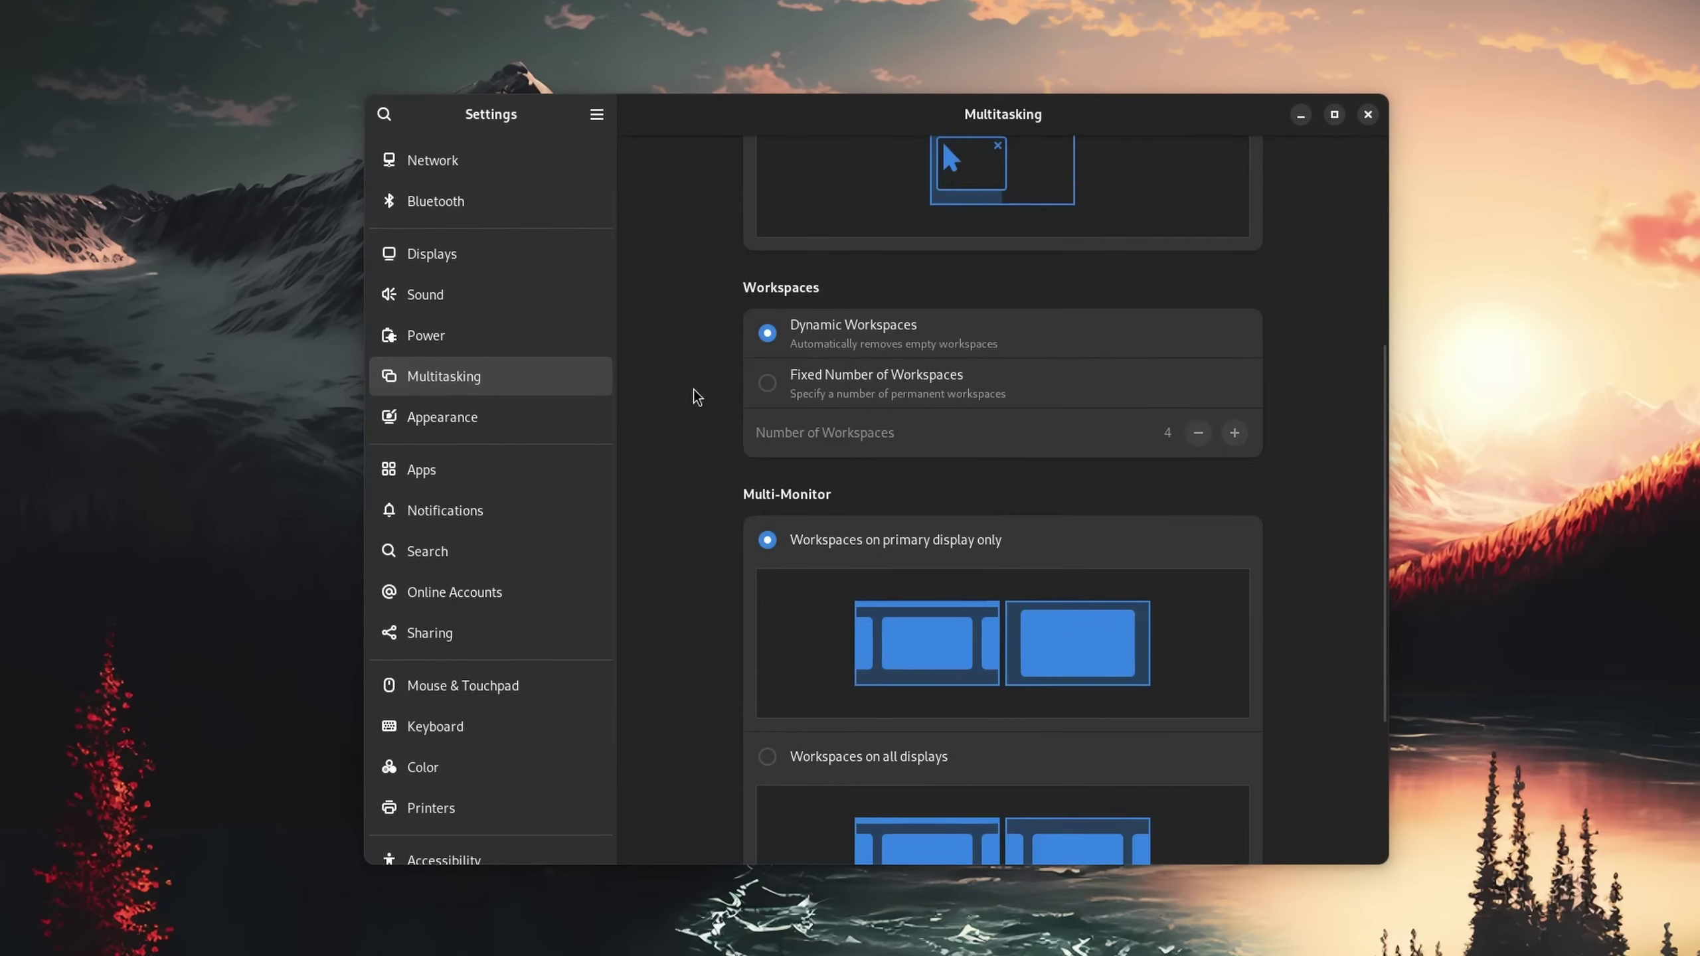
pyautogui.click(569, 413)
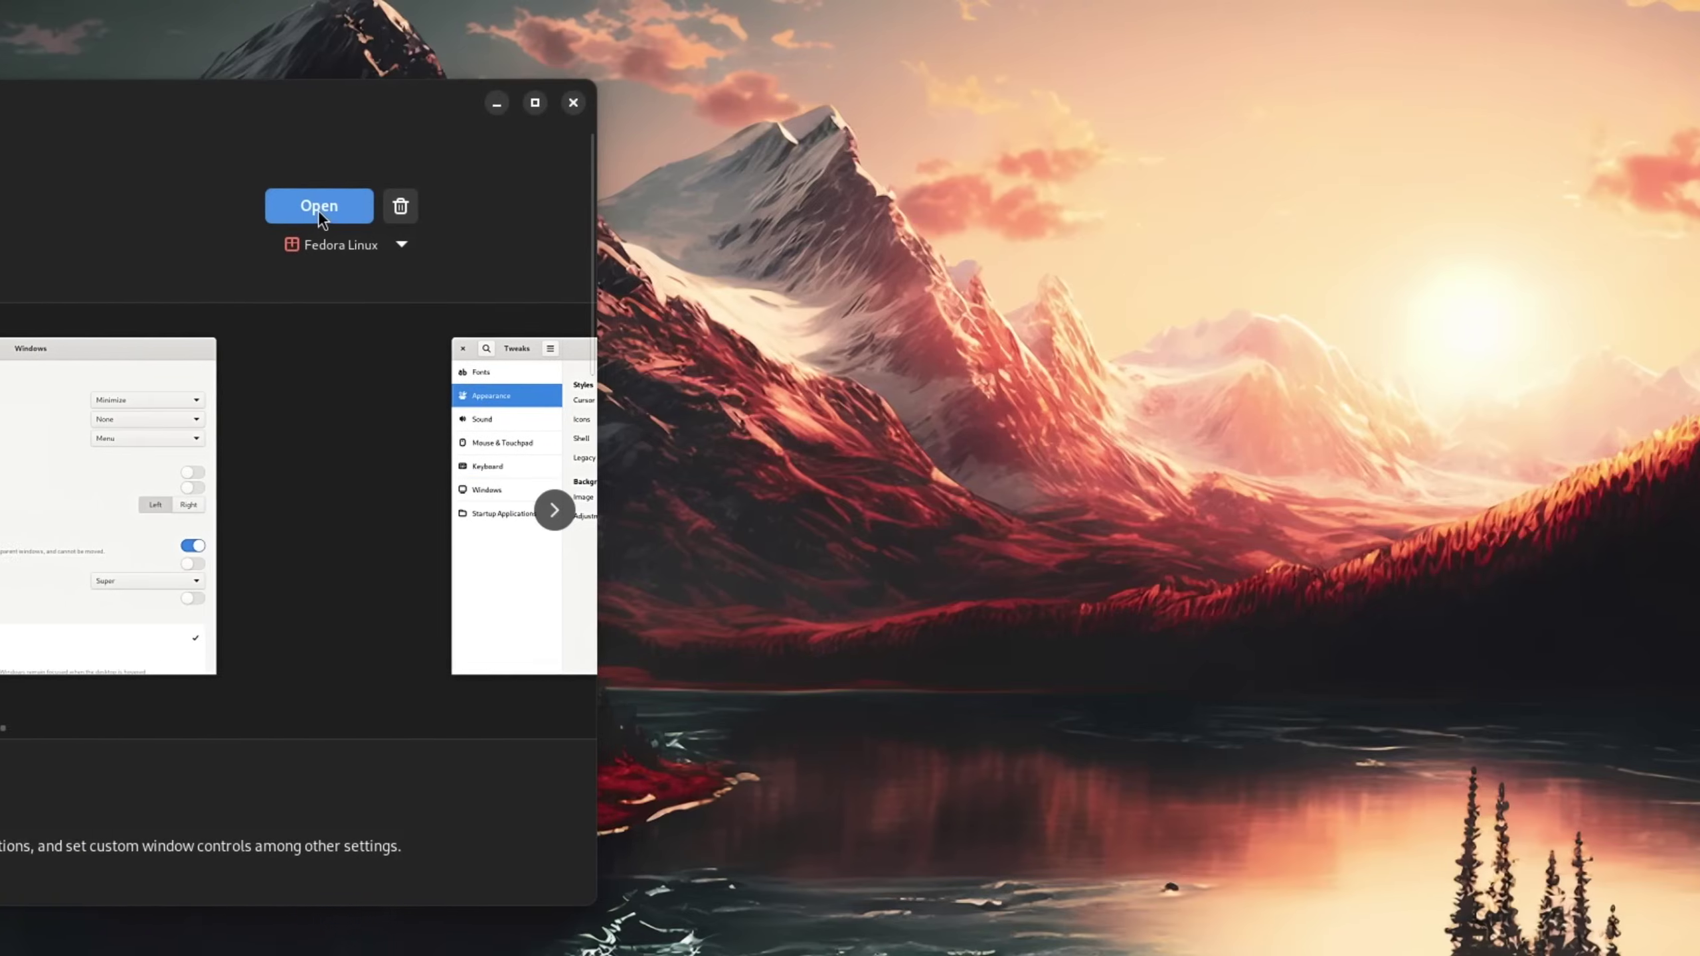
# - In Tweaks' Appearance page, check the Icons and Legacy Applications themes without changing them
pyautogui.click(1035, 209)
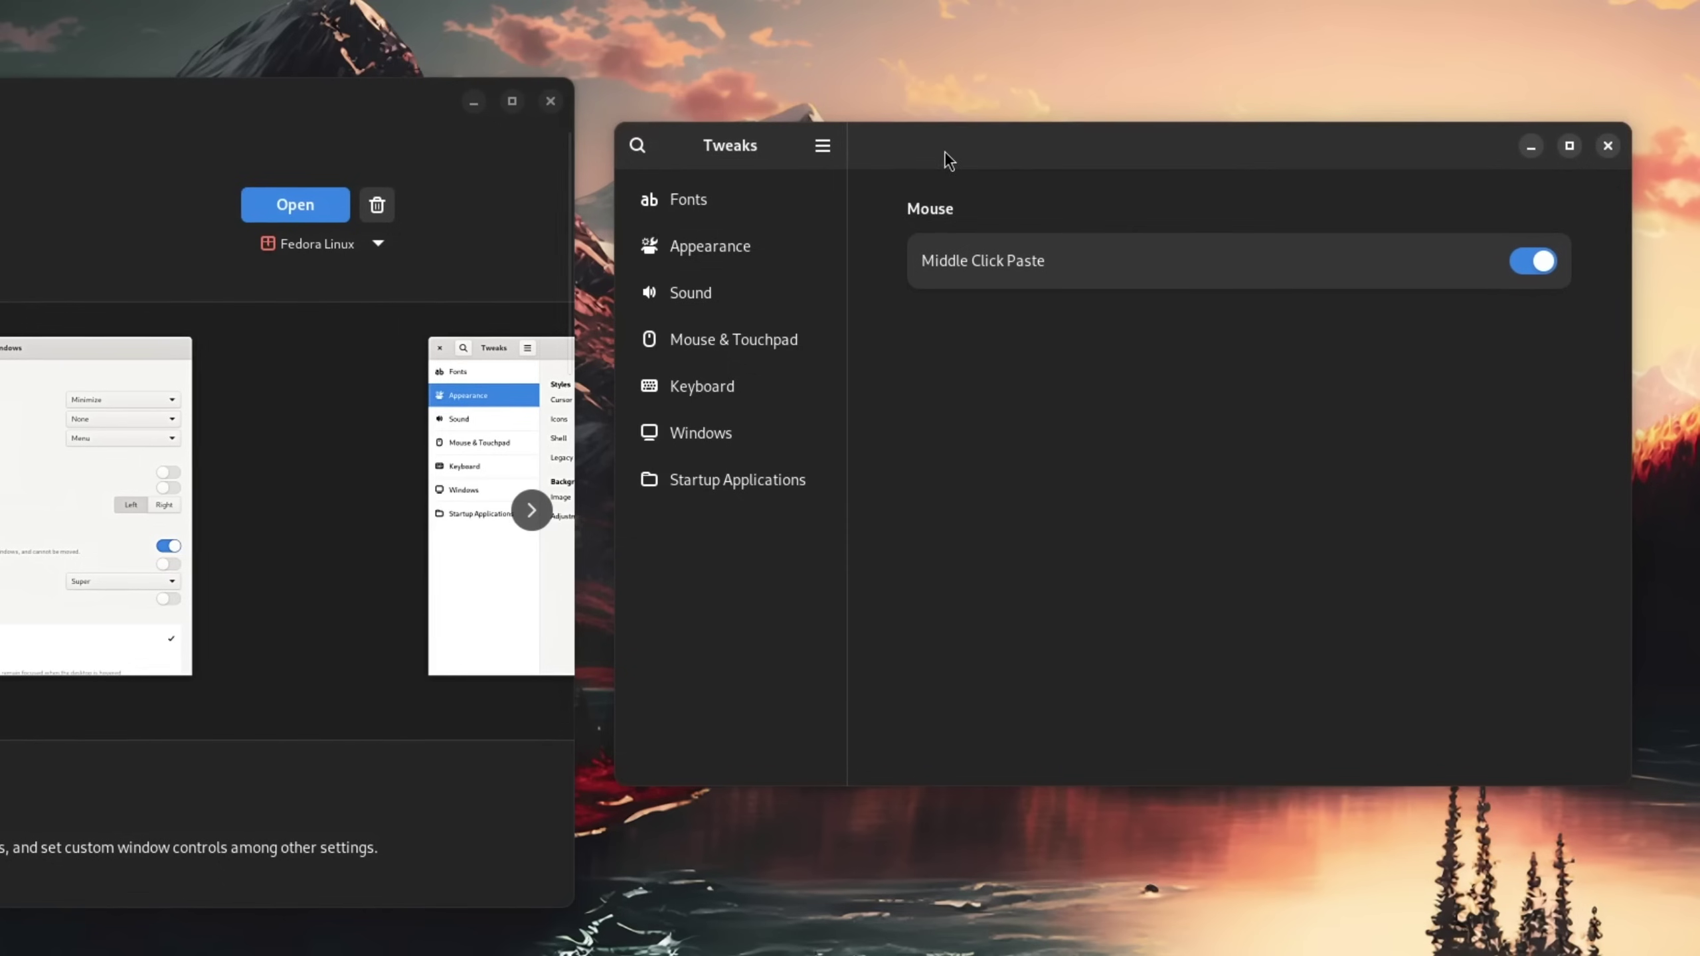
pyautogui.click(770, 246)
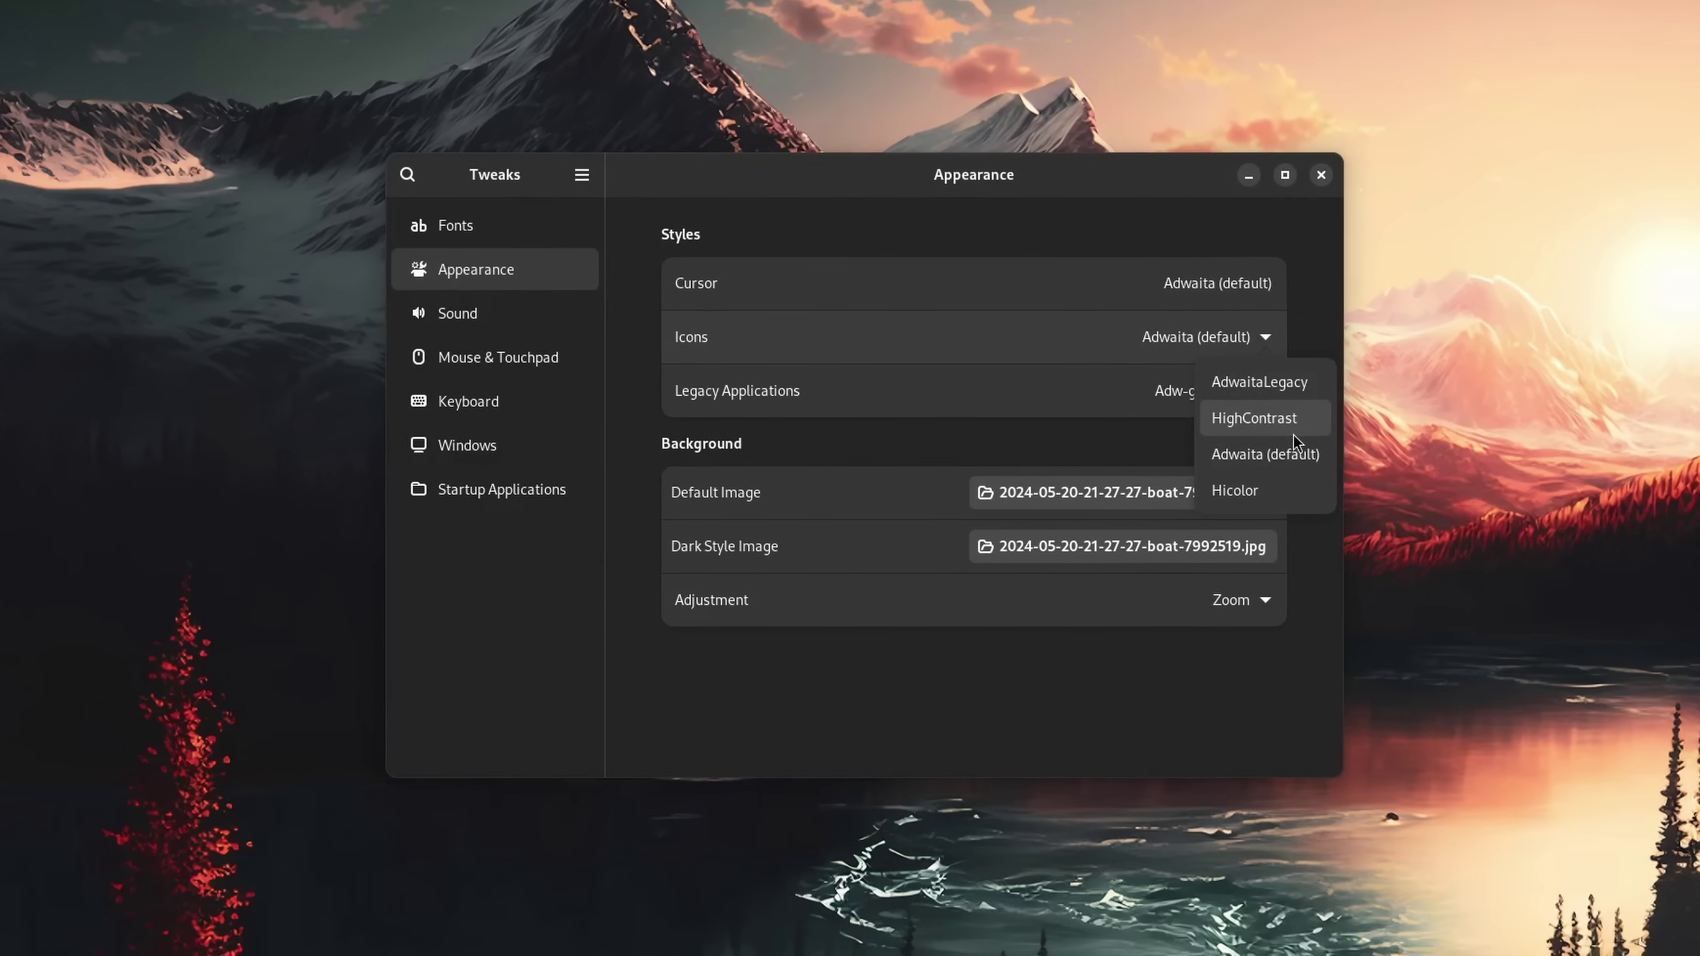
pyautogui.click(1251, 444)
pyautogui.click(1225, 388)
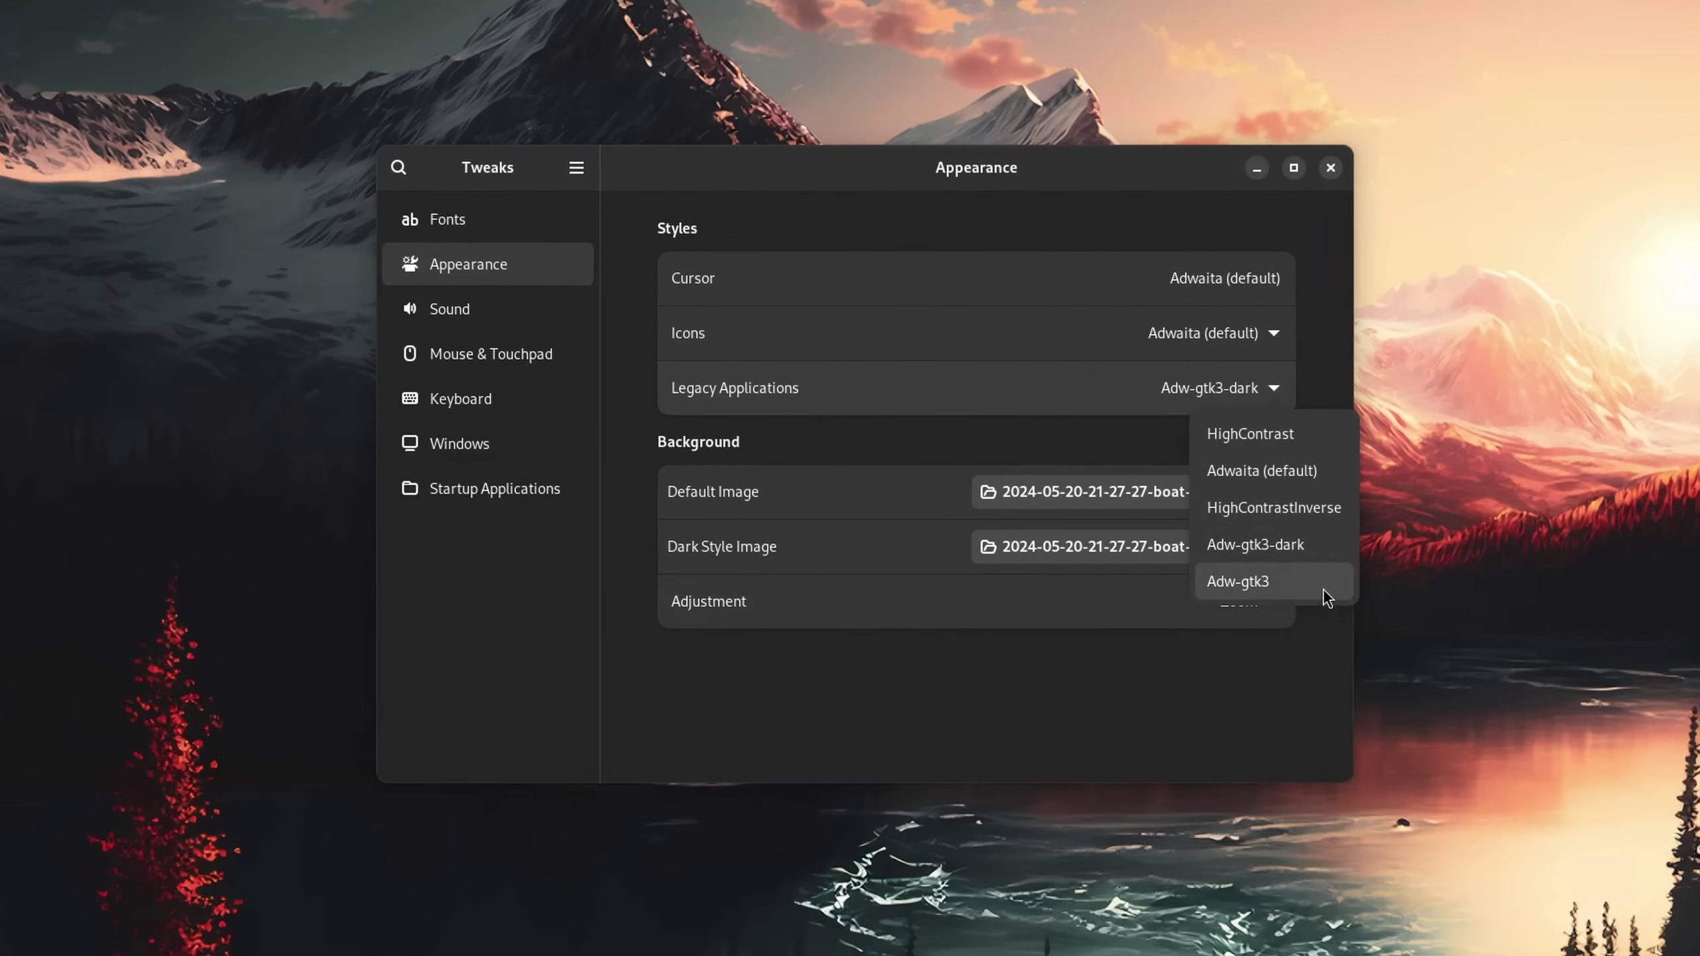
pyautogui.click(1323, 650)
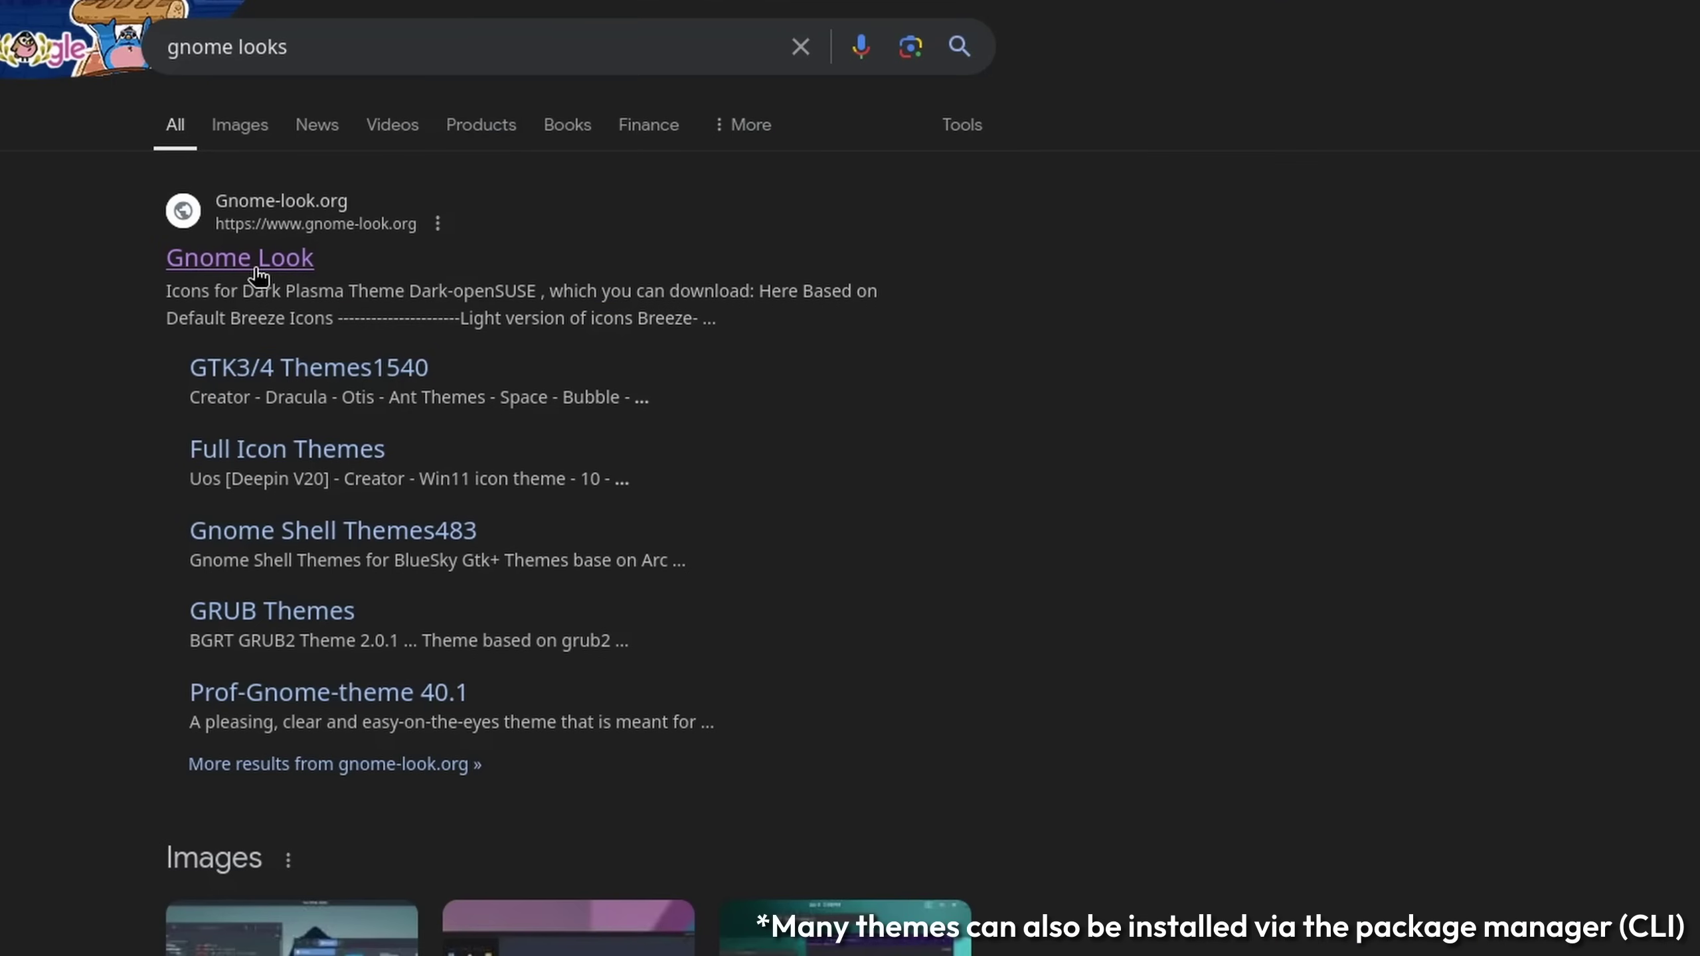
# - Get Sweet-Dark-v40.tar.xz from gnome-look.org and extract it into the .themes folder
pyautogui.click(257, 270)
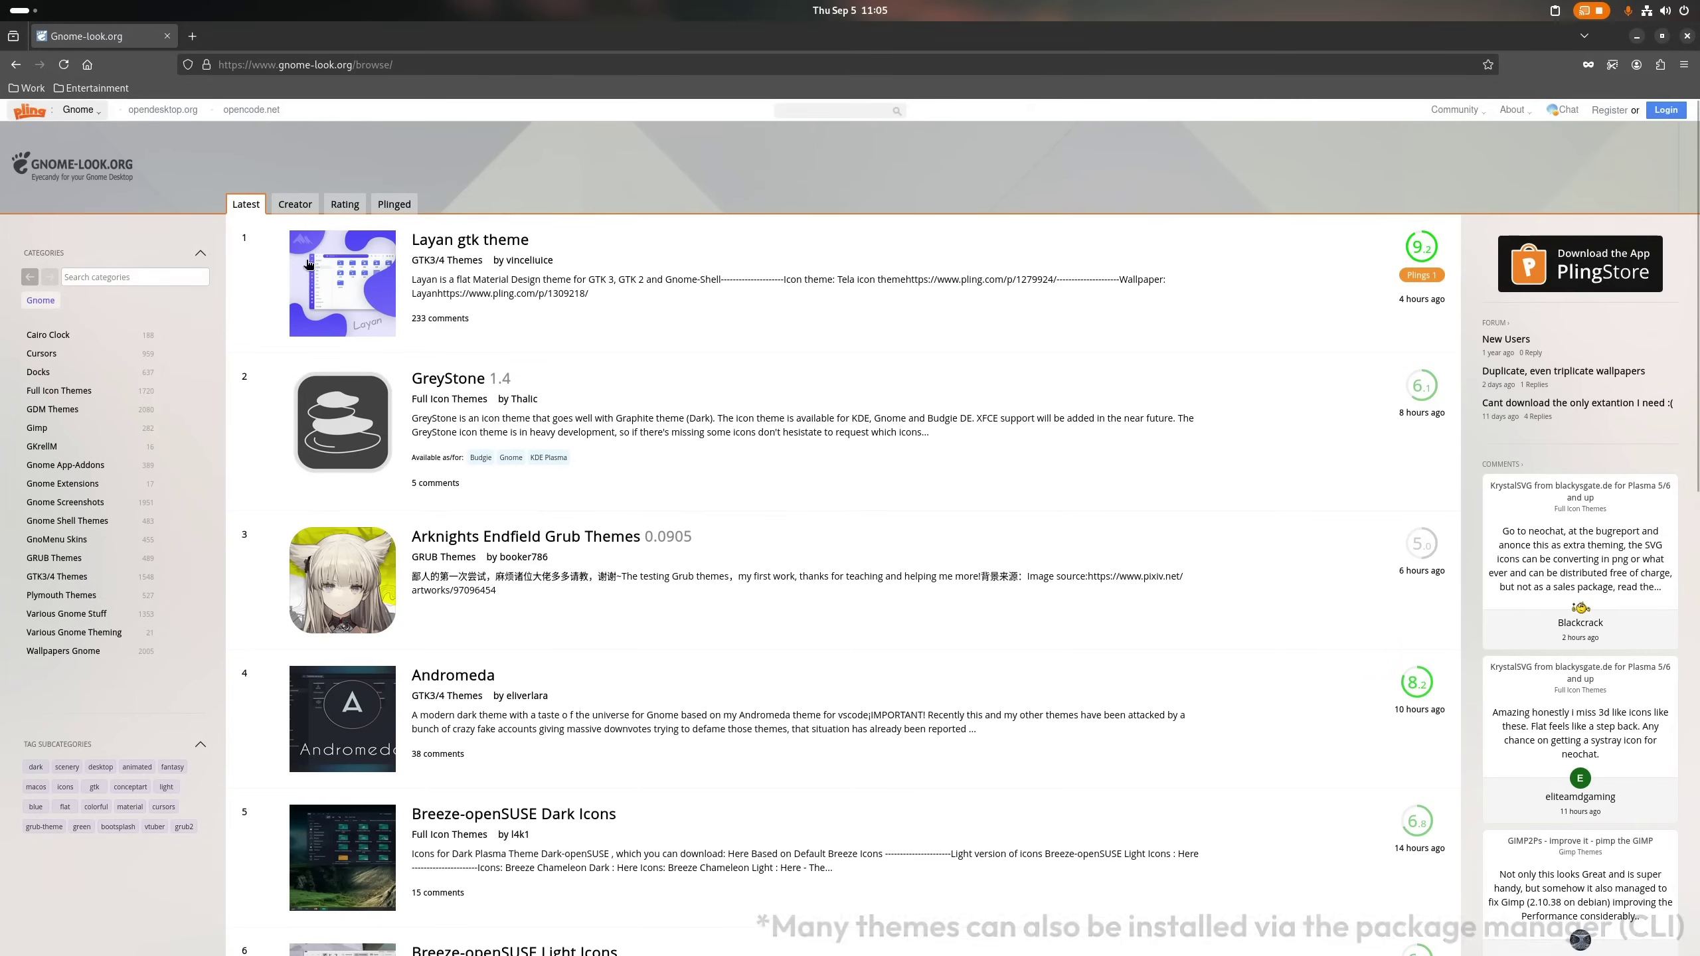
pyautogui.scroll(-3, 478, 277)
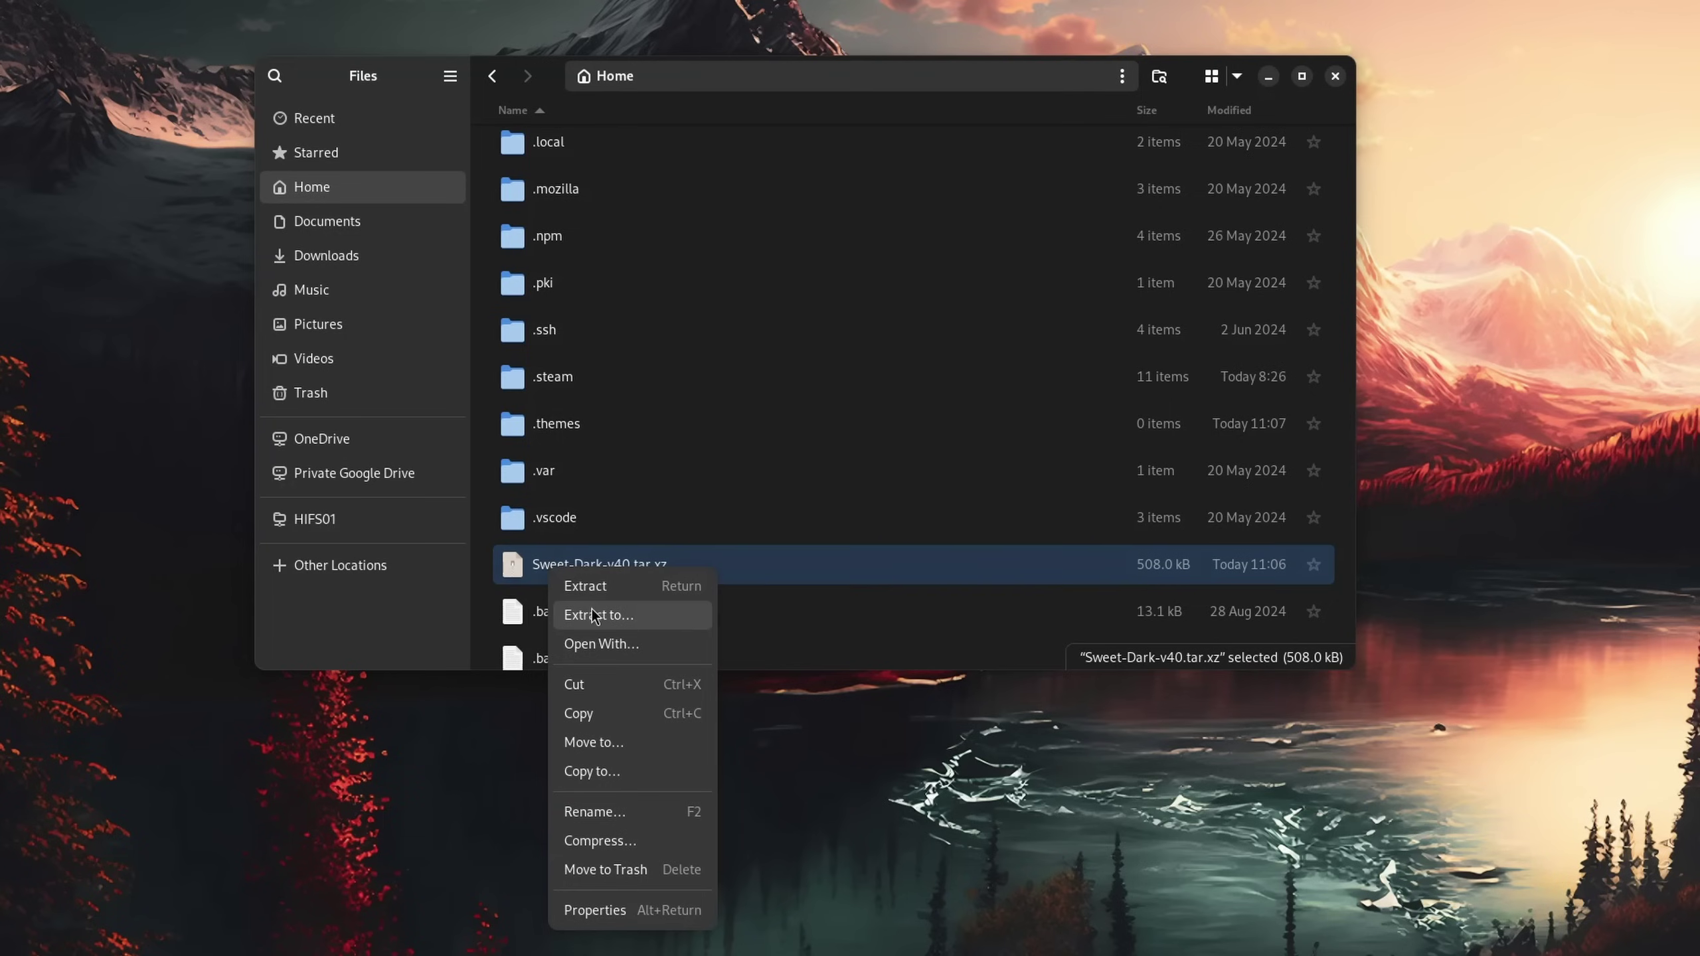
pyautogui.click(592, 614)
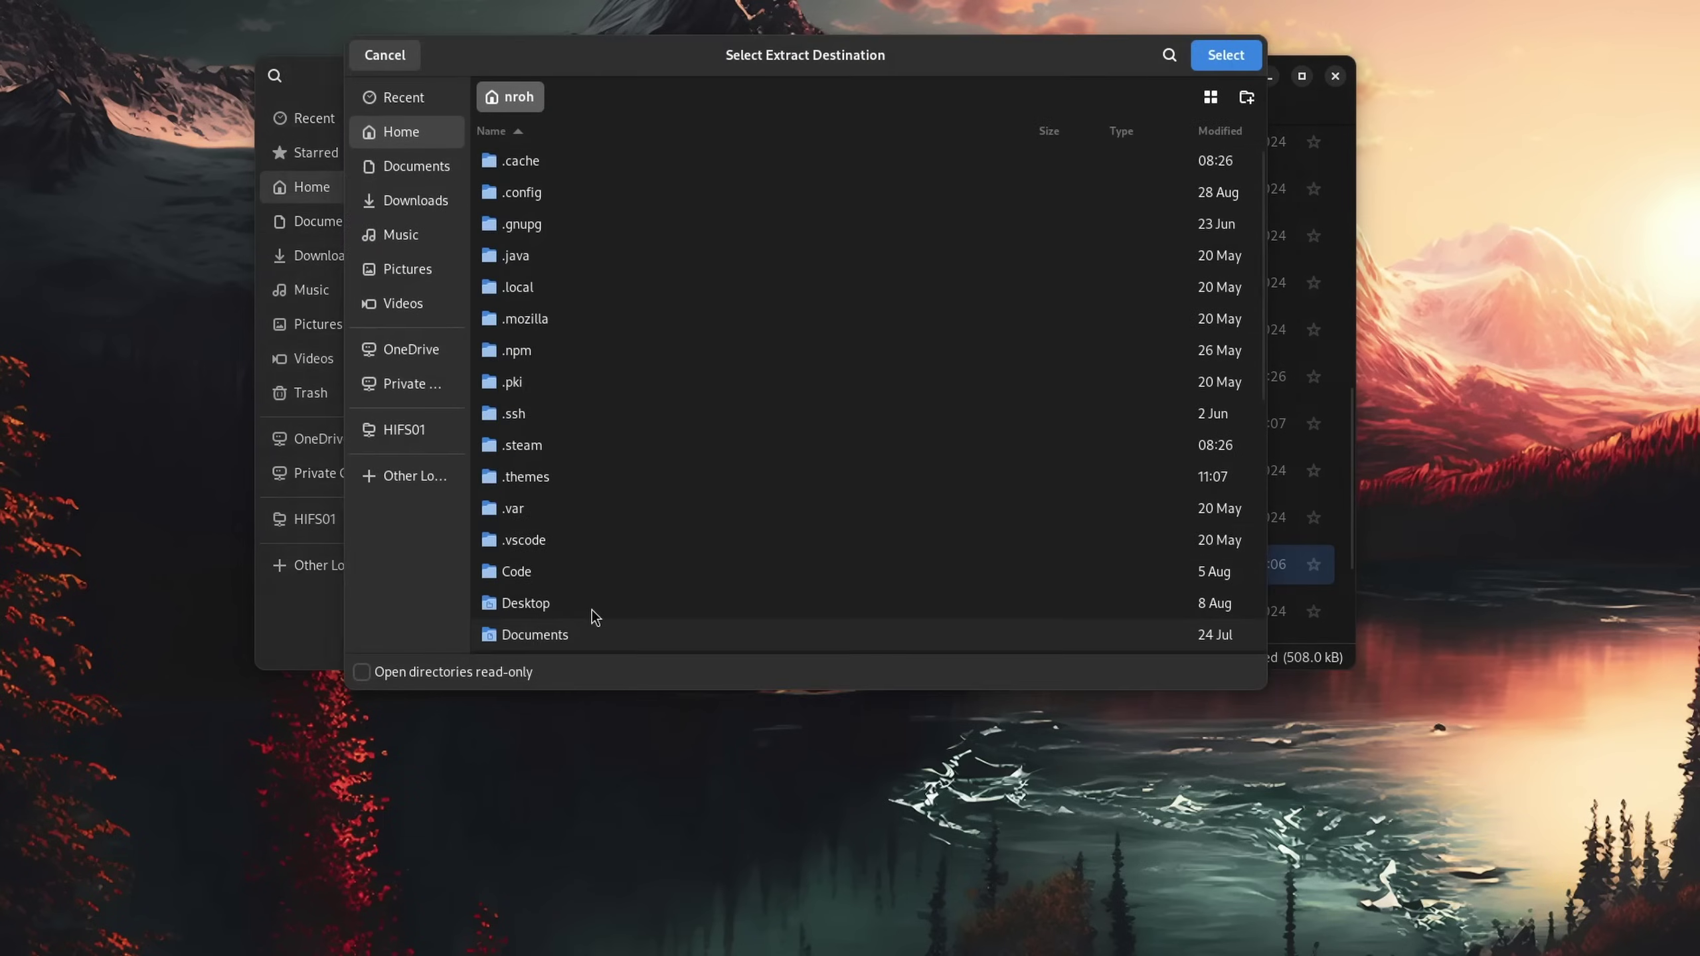
pyautogui.click(534, 477)
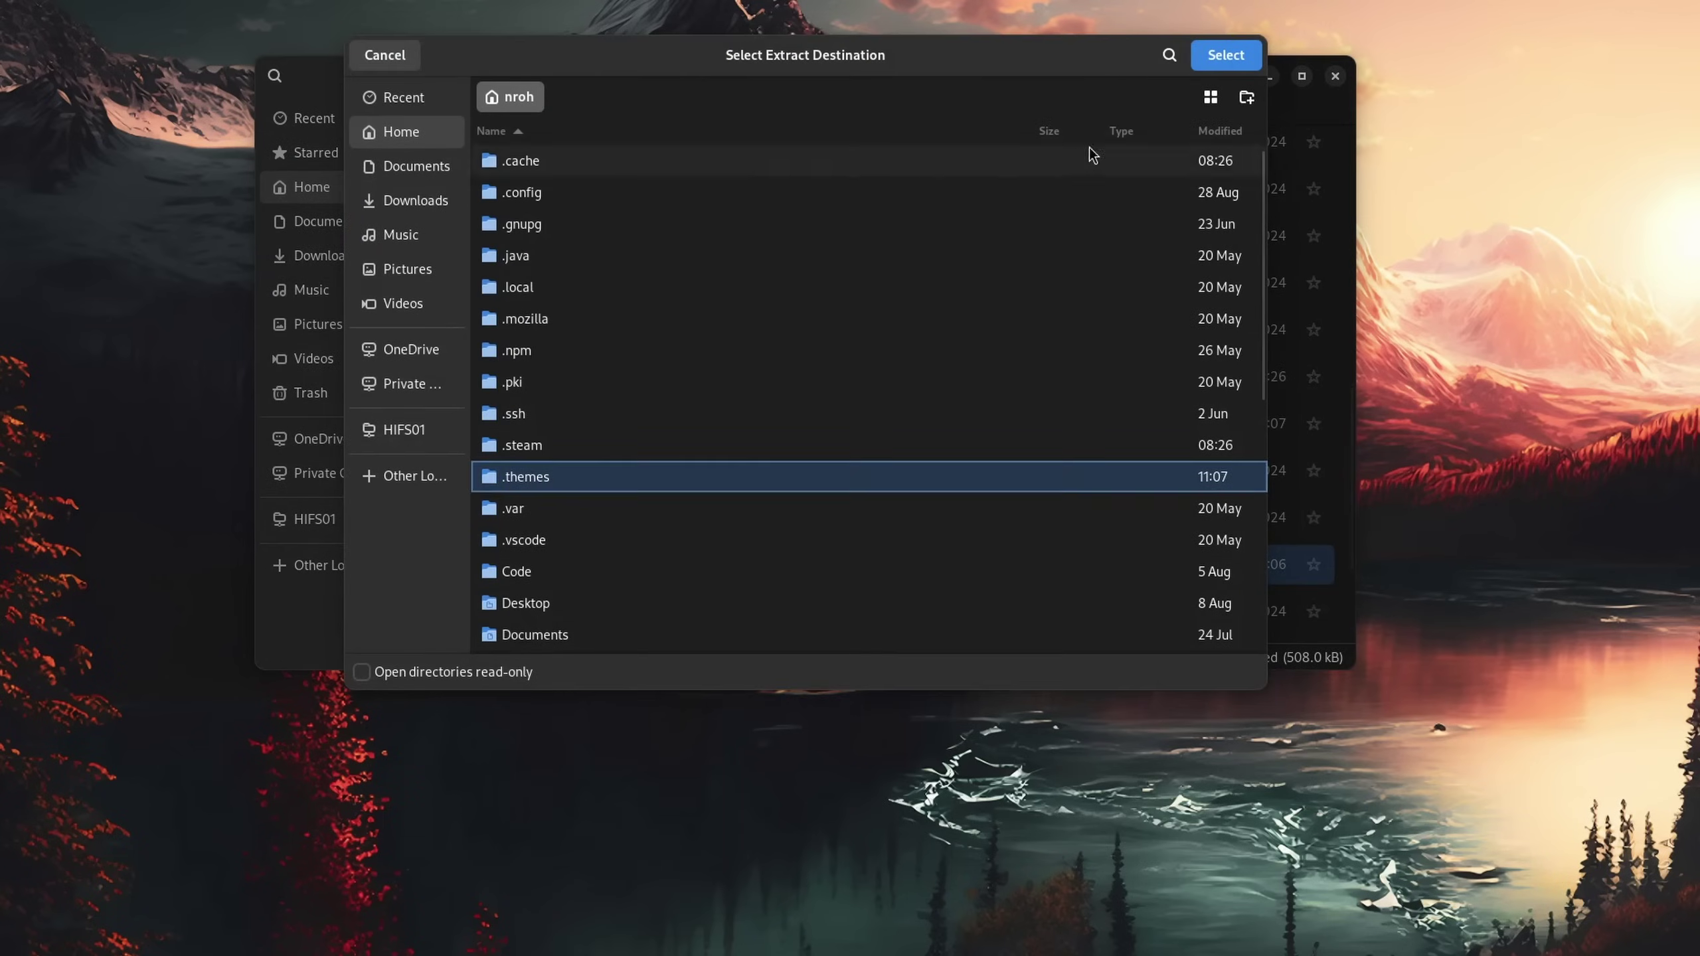
# - Create a new folder named '.theme' in the Home folder
pyautogui.rightClick(390, 611)
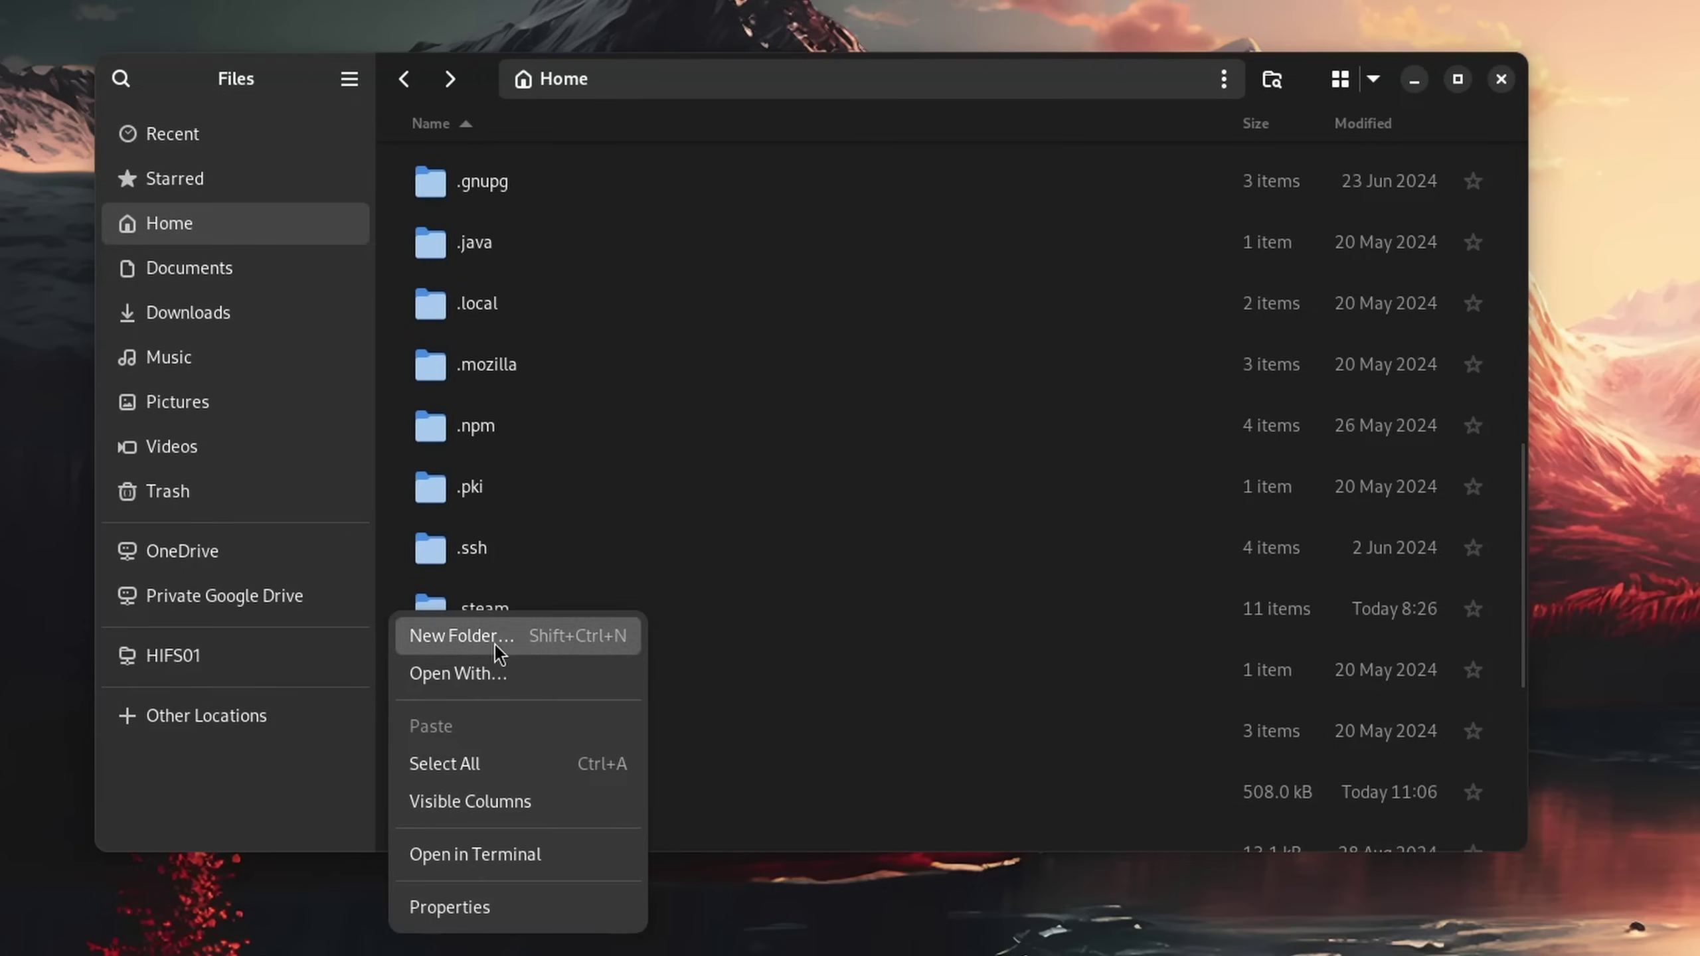
pyautogui.click(494, 644)
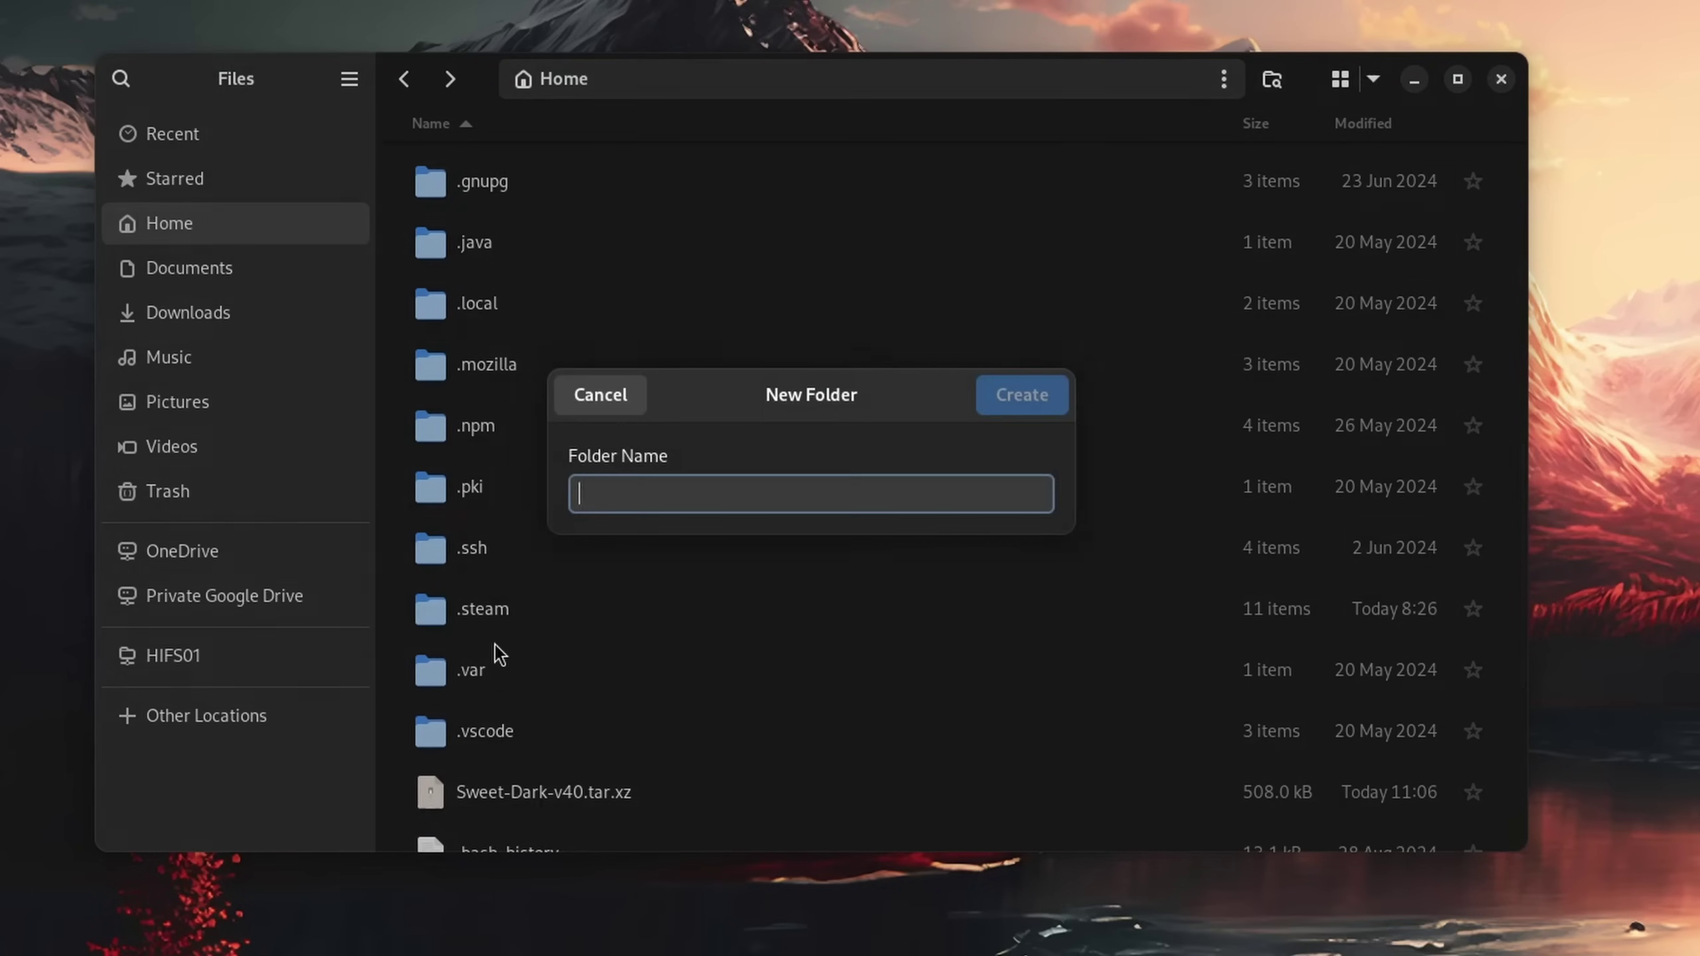
pyautogui.write('.theme')
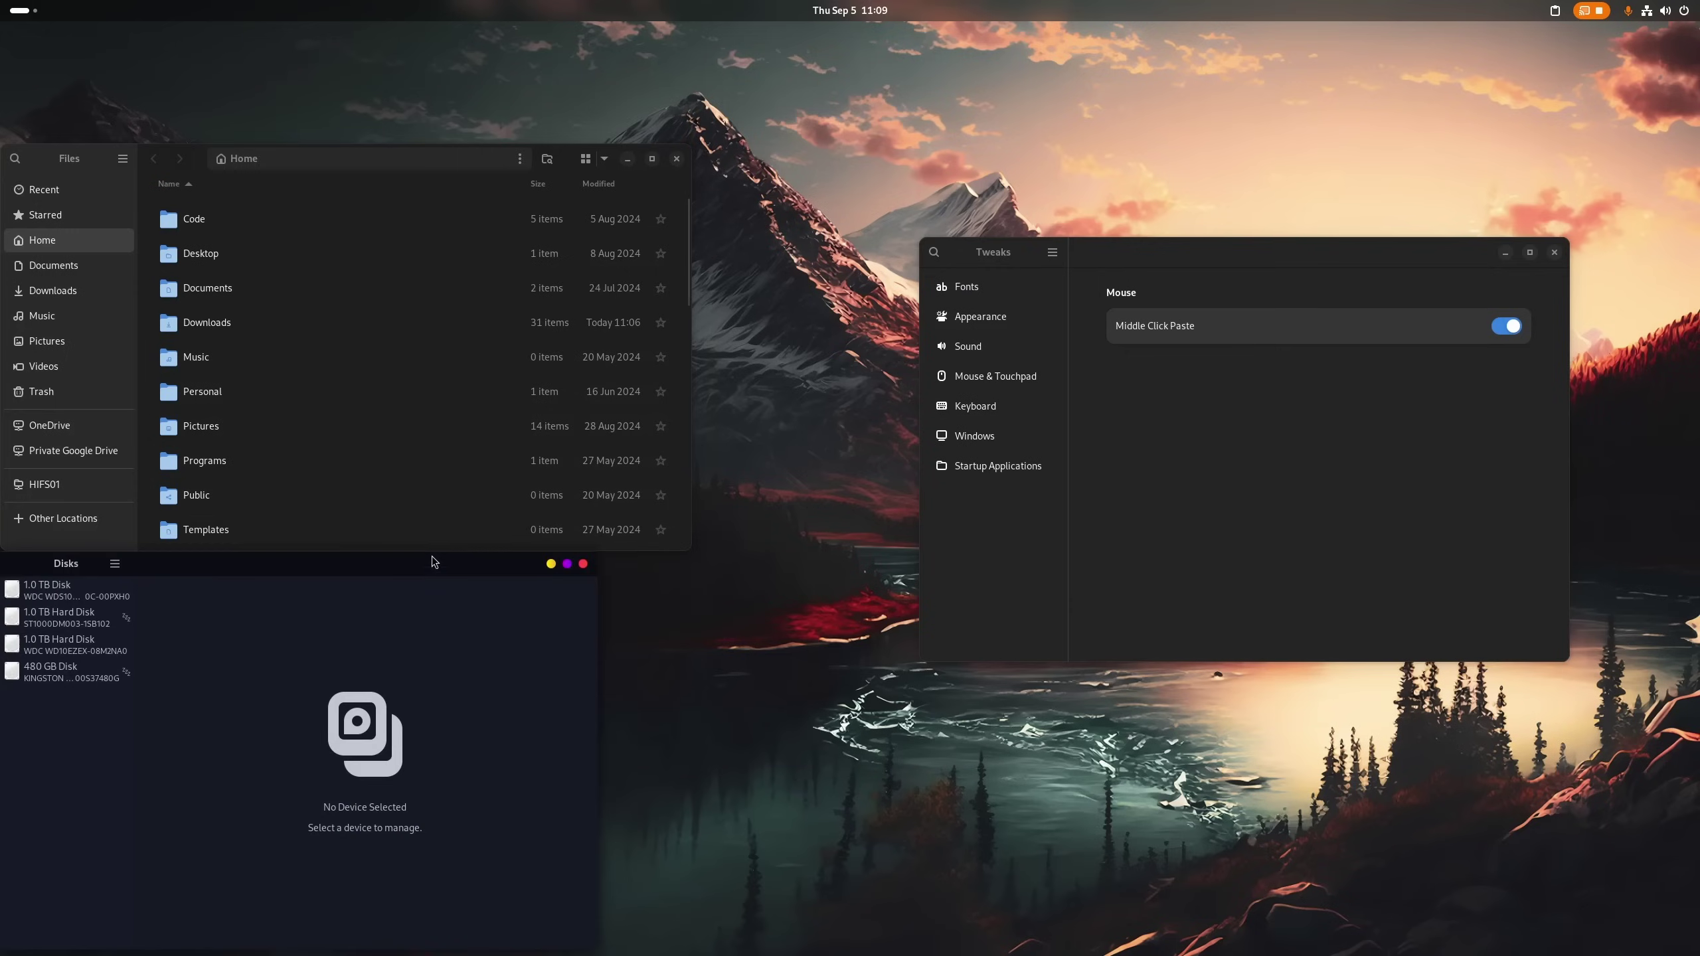
# - Arrange the Disks, Tweaks and Files windows and show Tweaks' Appearance page
pyautogui.moveTo(429, 567); pyautogui.dragTo(825, 355)
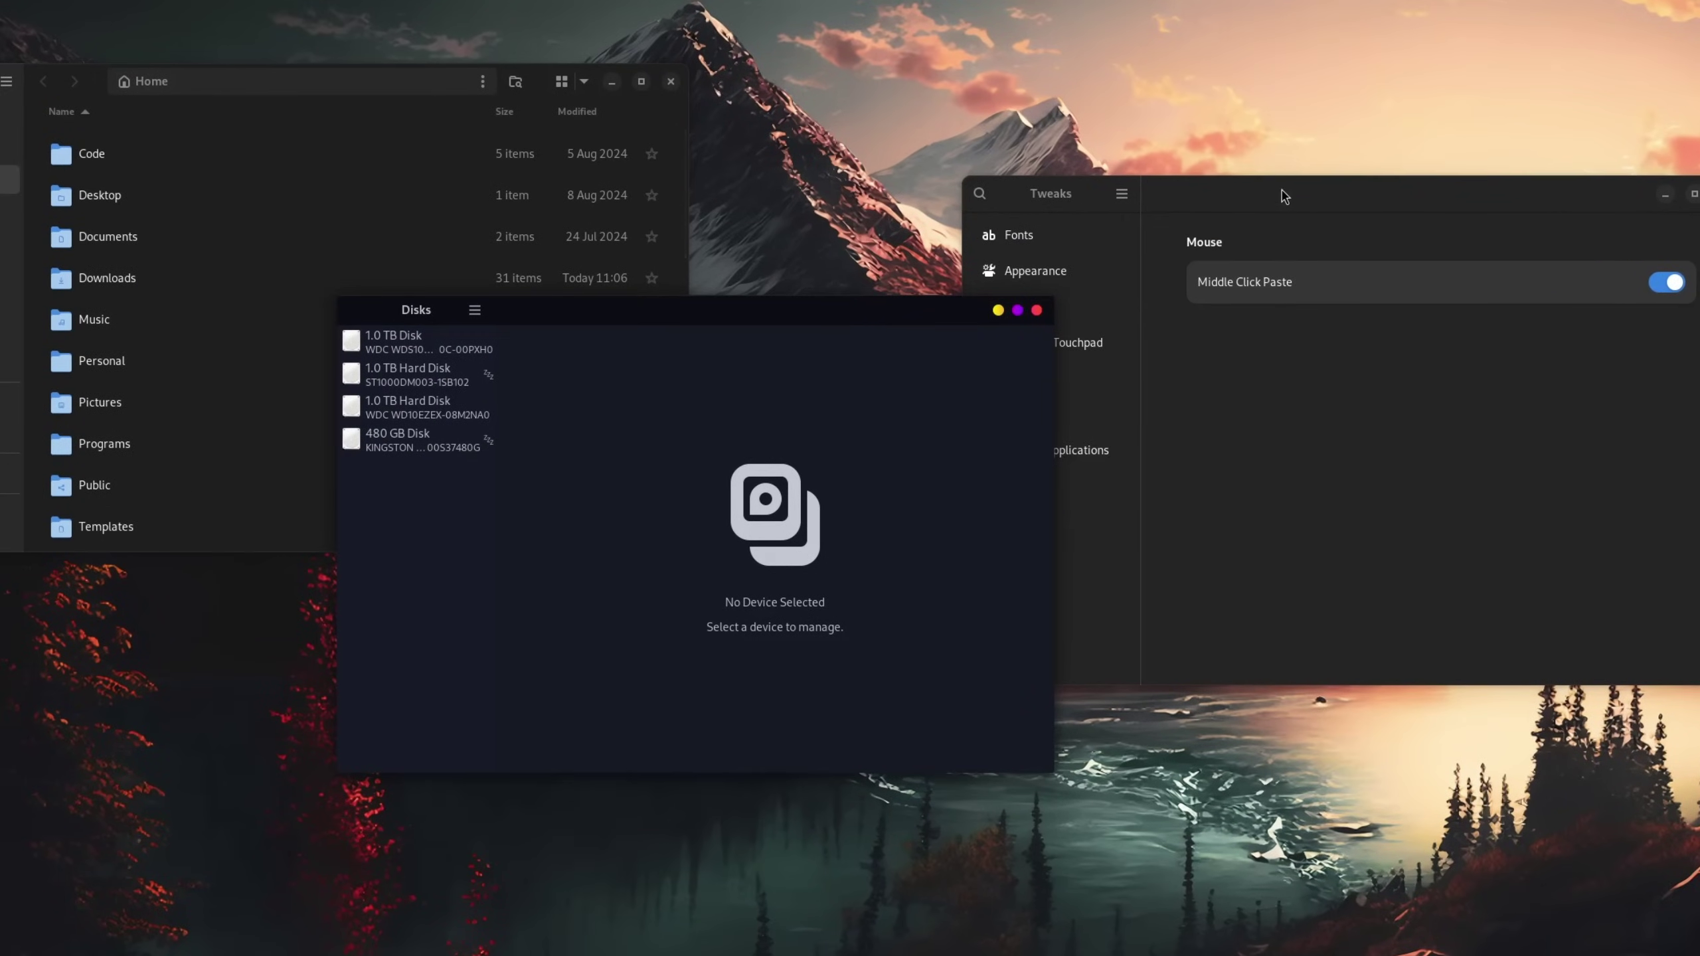
pyautogui.click(1188, 254)
pyautogui.click(999, 285)
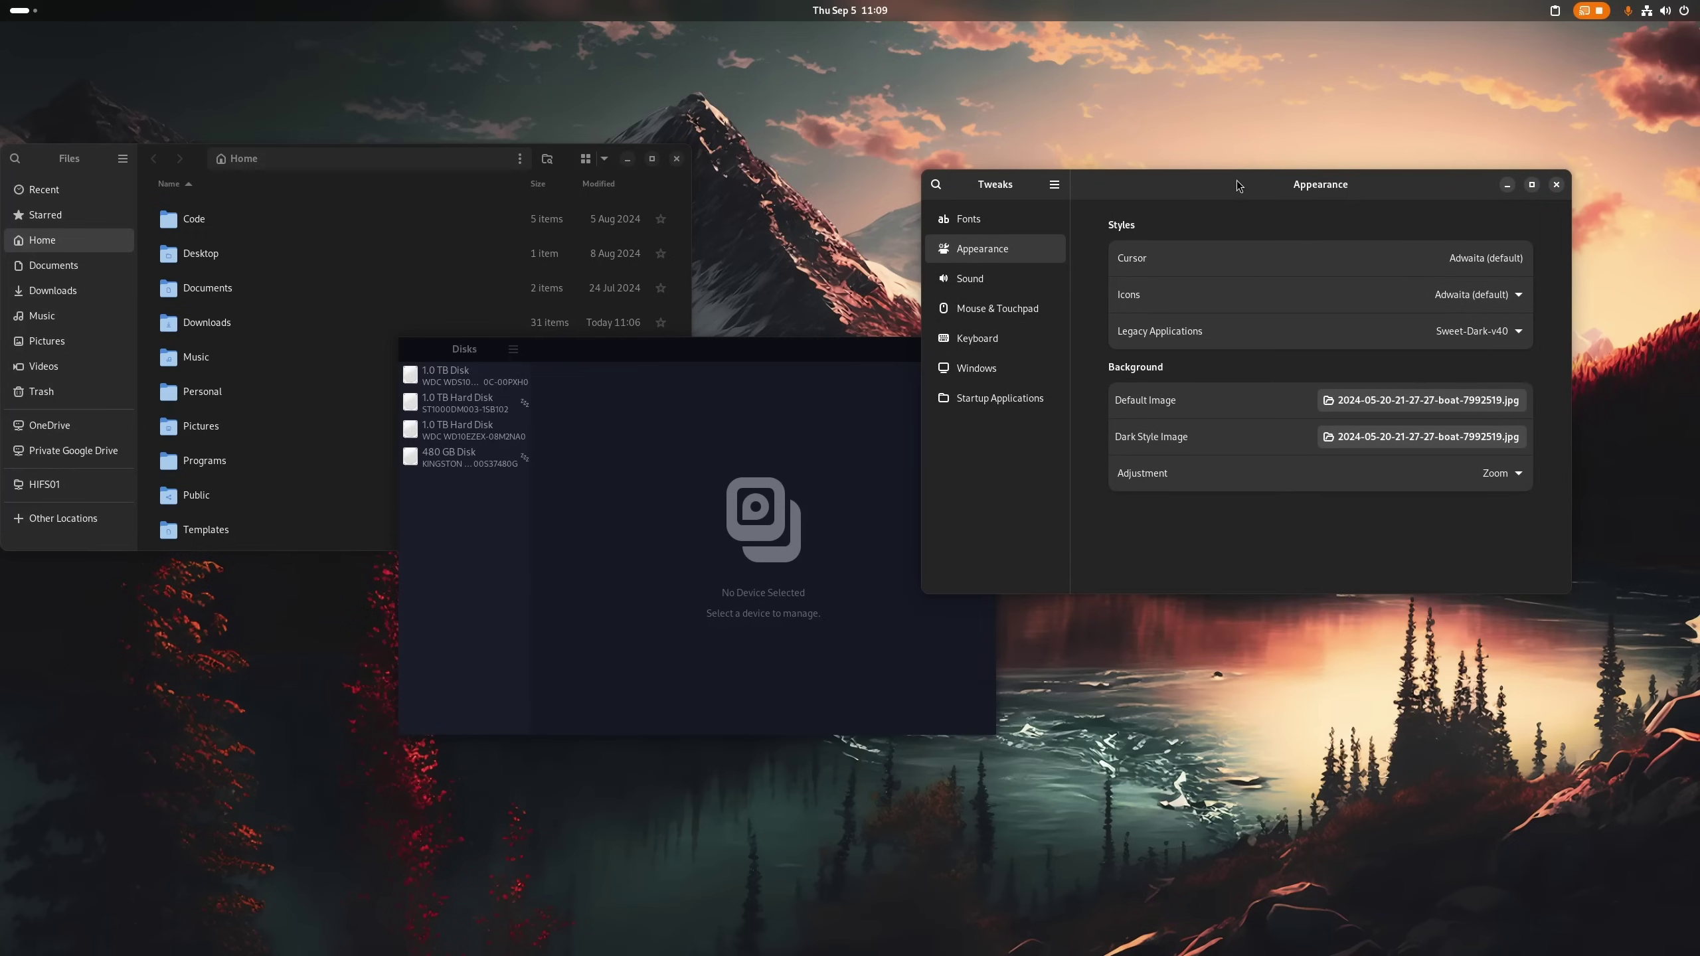
pyautogui.moveTo(1241, 179); pyautogui.dragTo(1269, 110)
pyautogui.moveTo(430, 152); pyautogui.dragTo(487, 117)
# - In the Disks window, select the GTK-4 issues post title and scroll through it
pyautogui.click(844, 361)
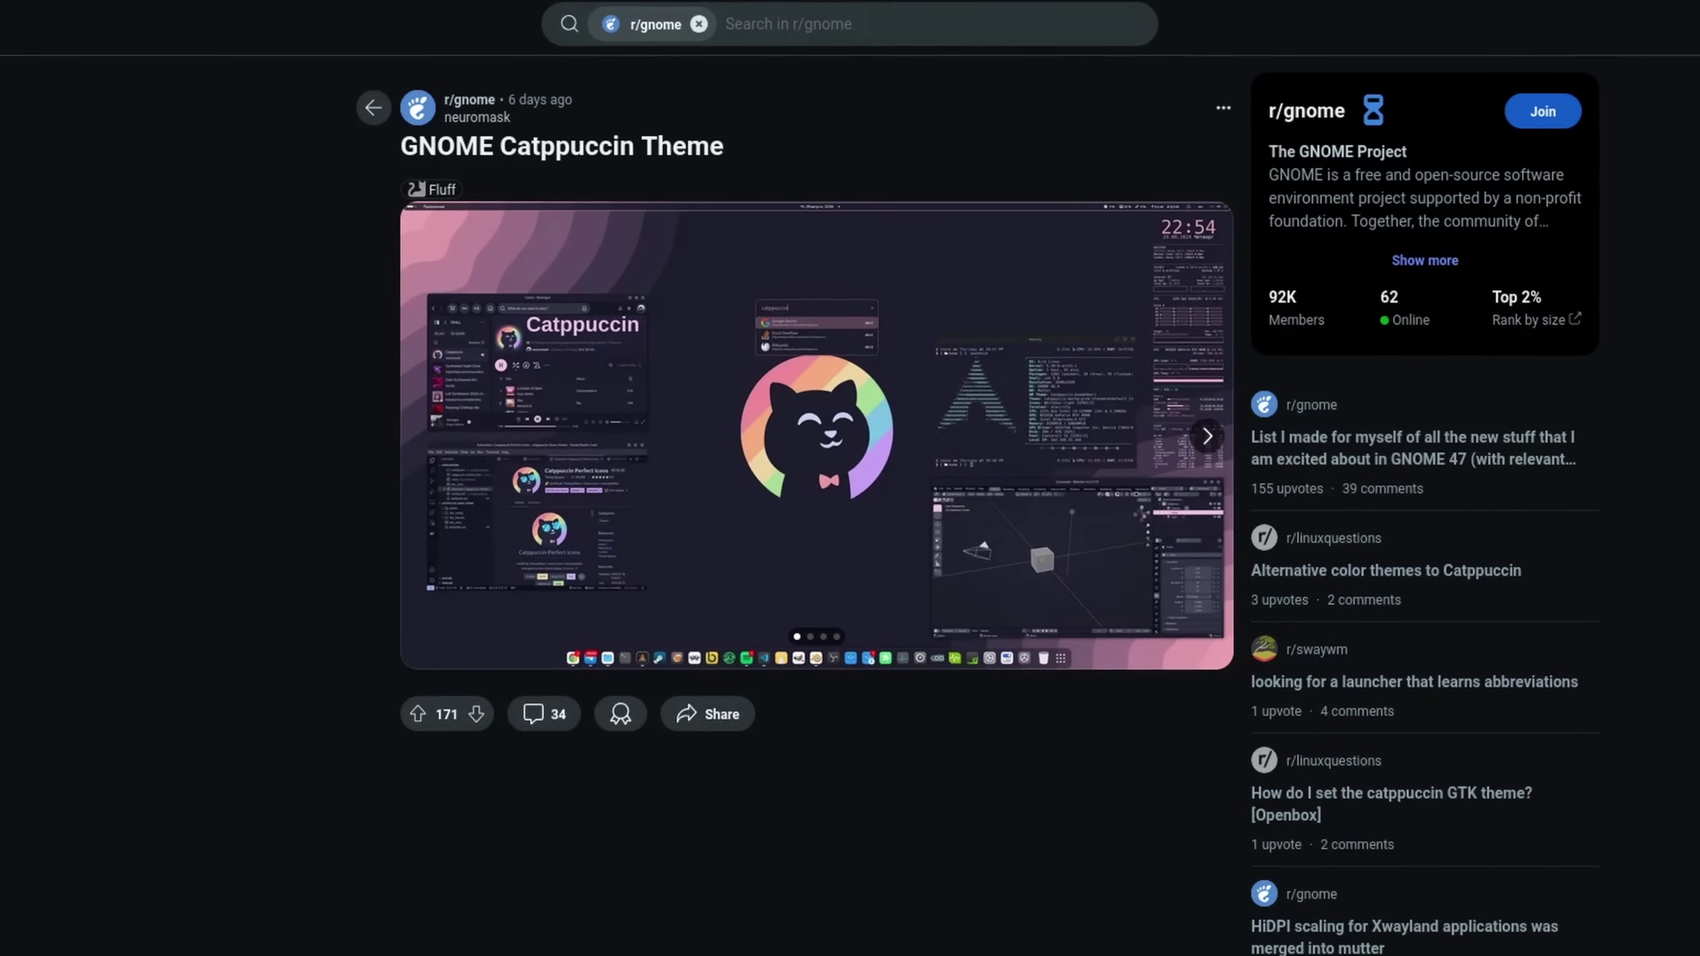
pyautogui.moveTo(405, 147); pyautogui.dragTo(775, 141)
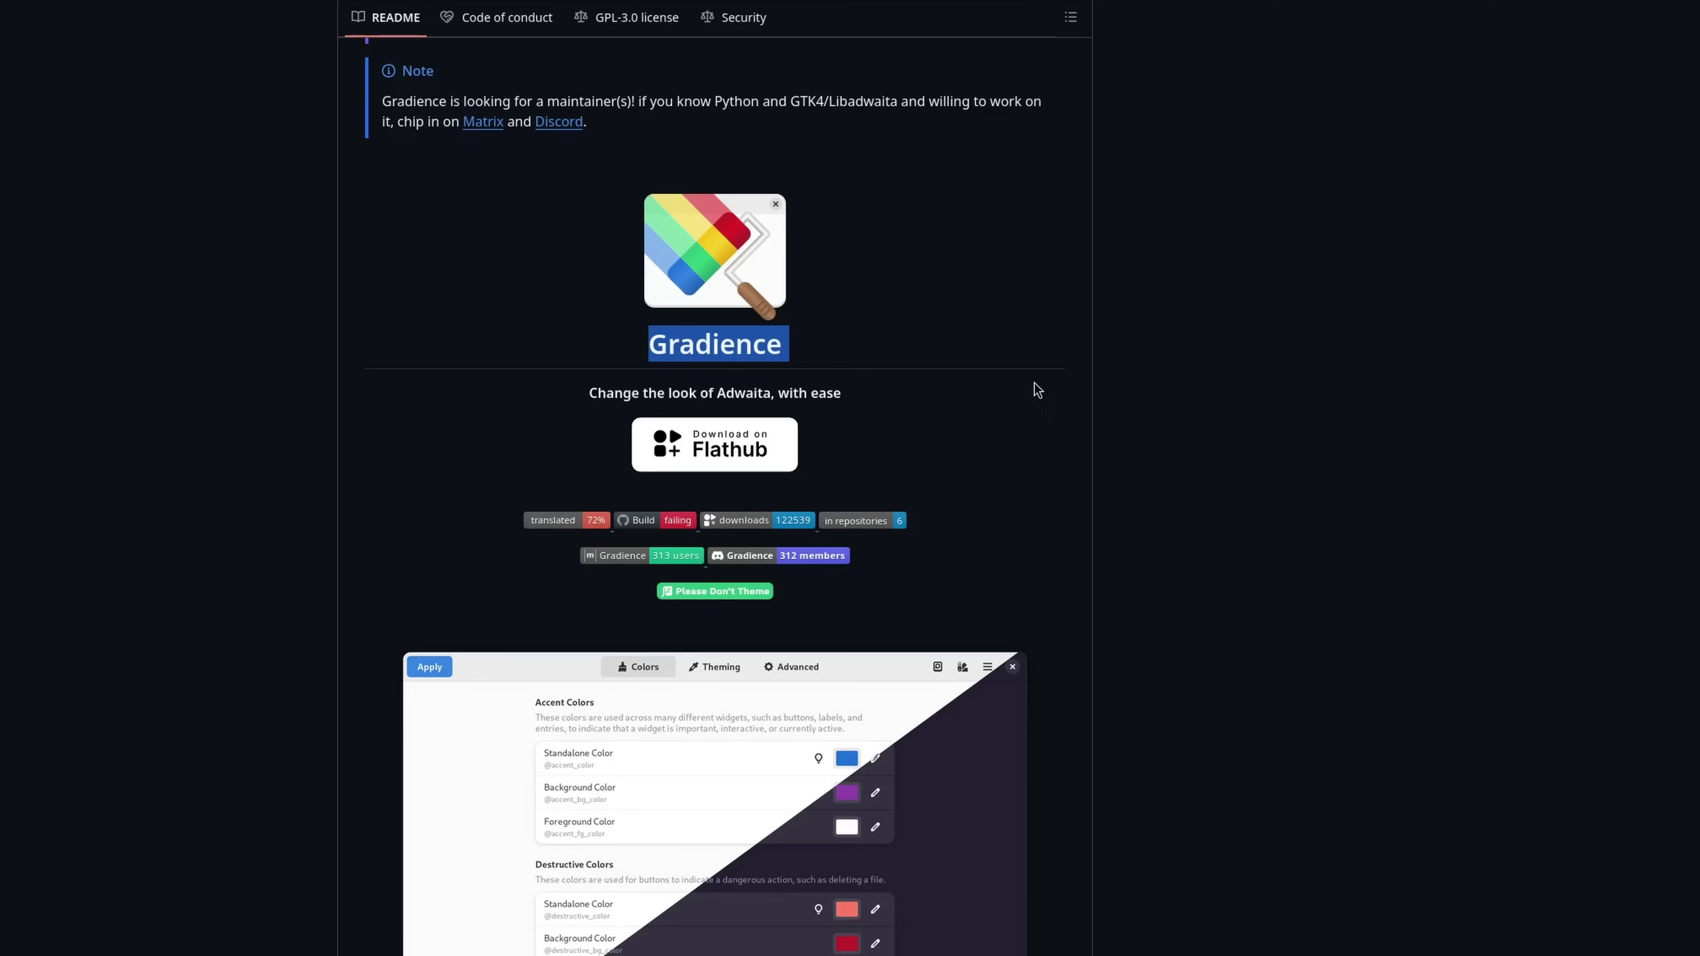
pyautogui.scroll(-5, 1037, 390)
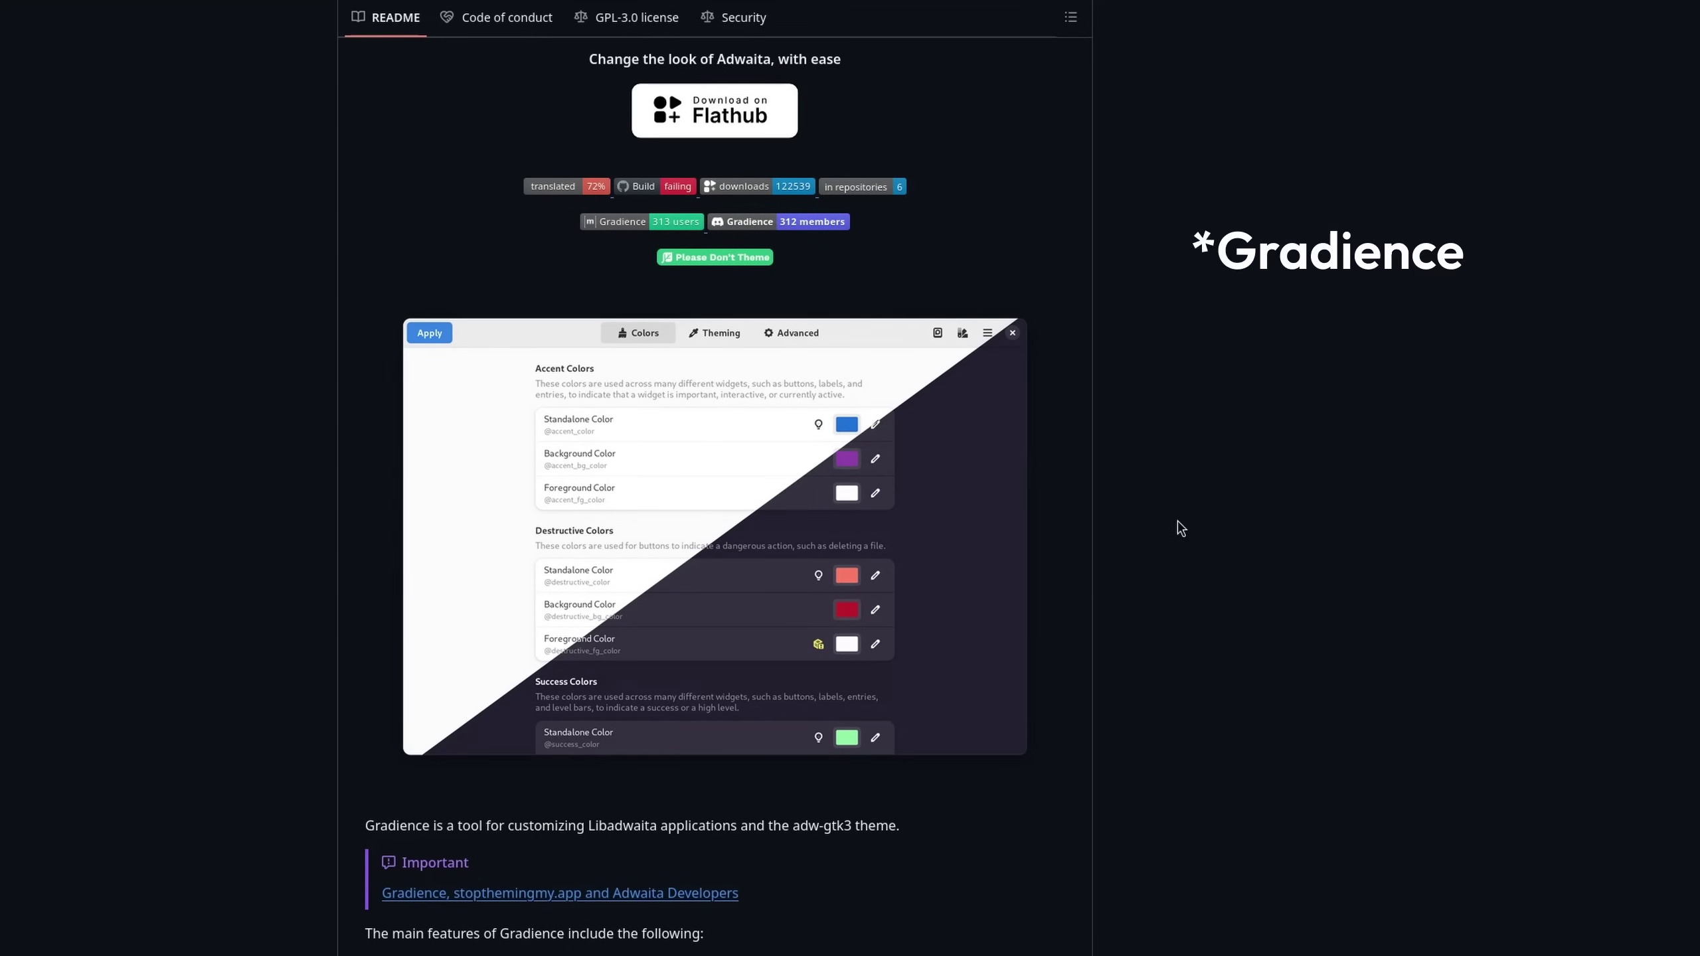
pyautogui.scroll(15, 1178, 530)
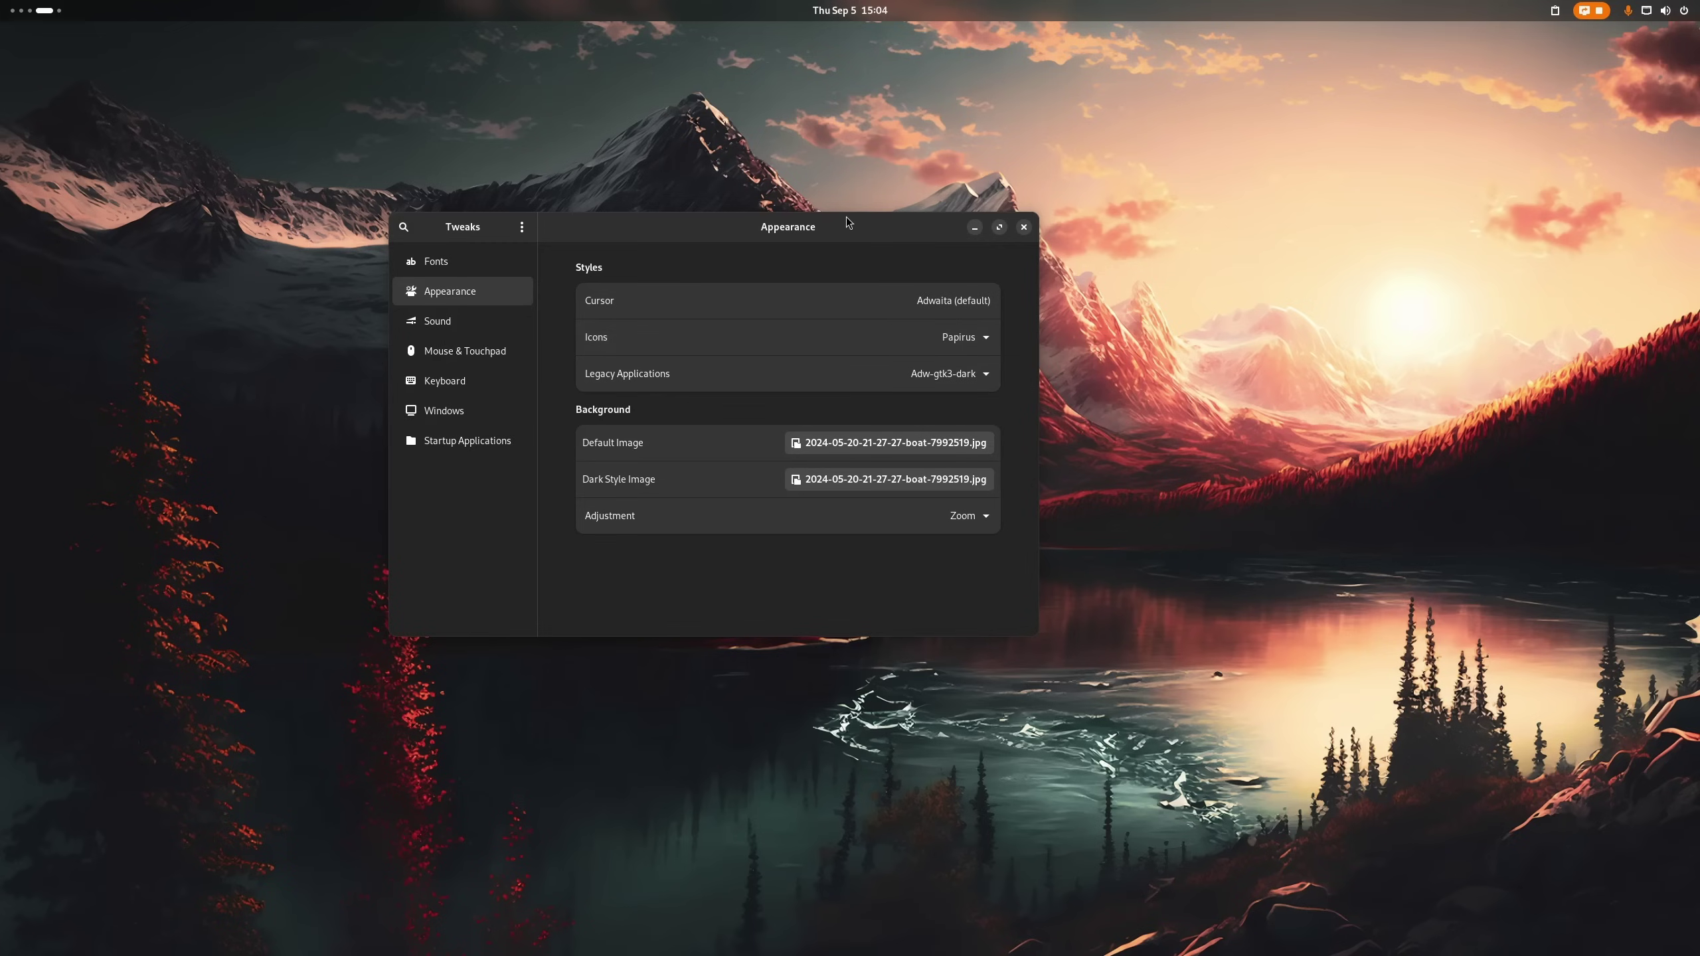
# - Open the Activities overview to reach GNOME Software
pyautogui.press('super')
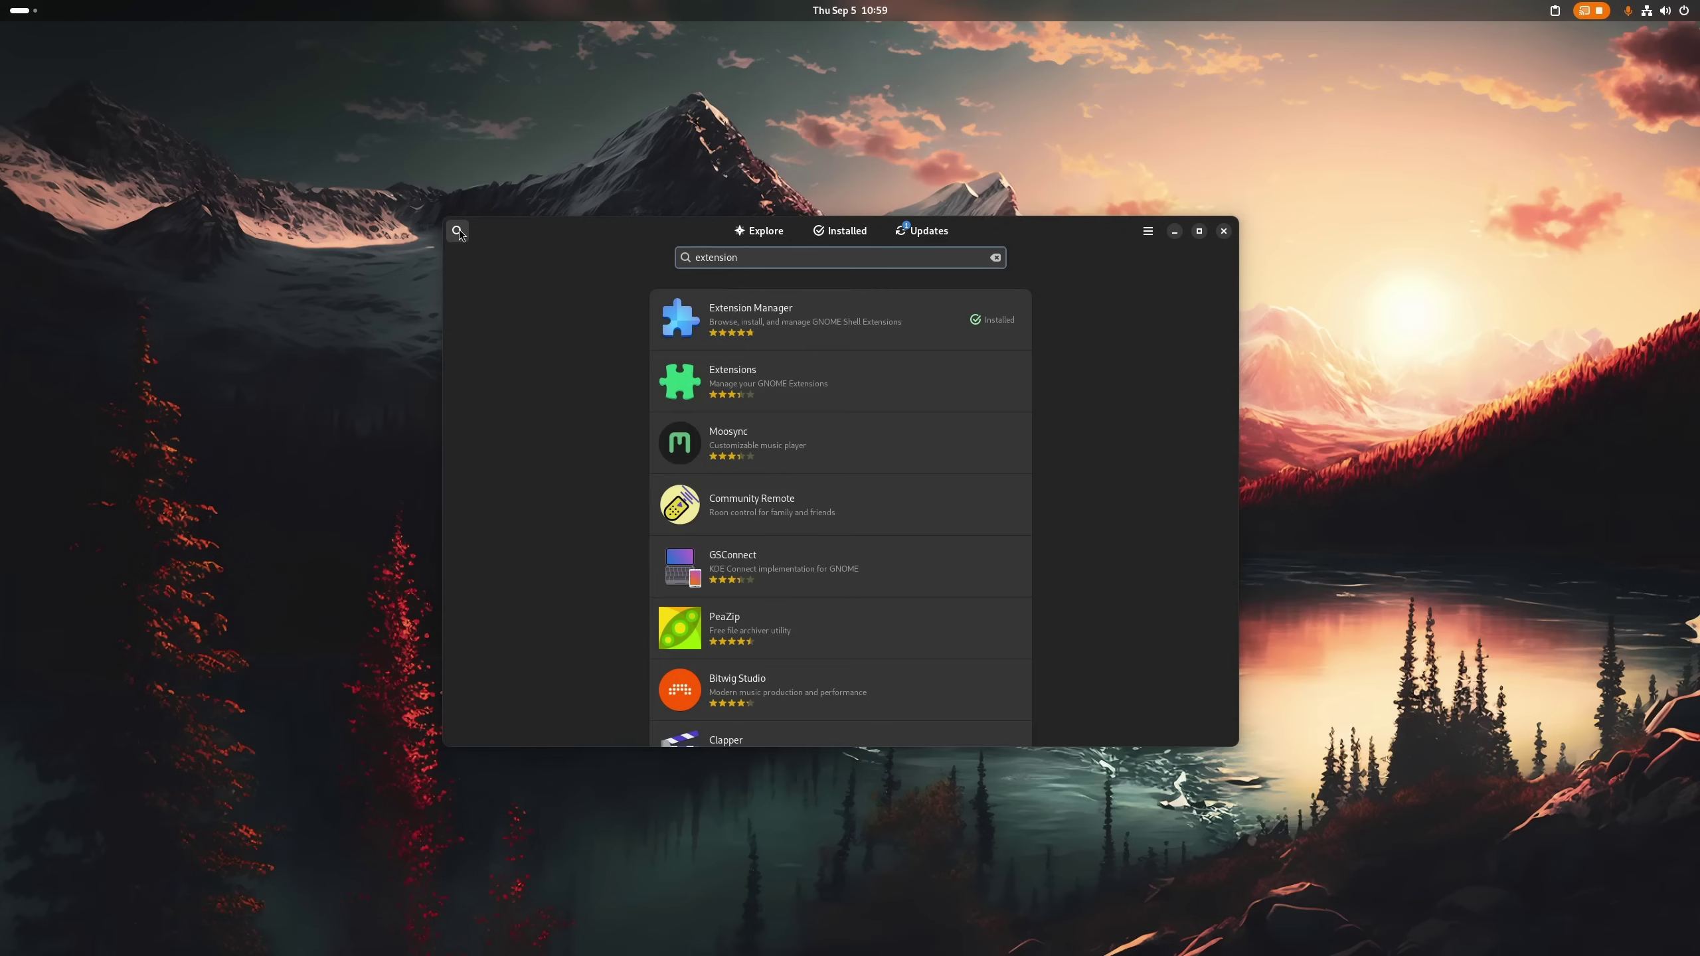
# - Open the Extensions app's details page and view its next screenshot
pyautogui.click(752, 399)
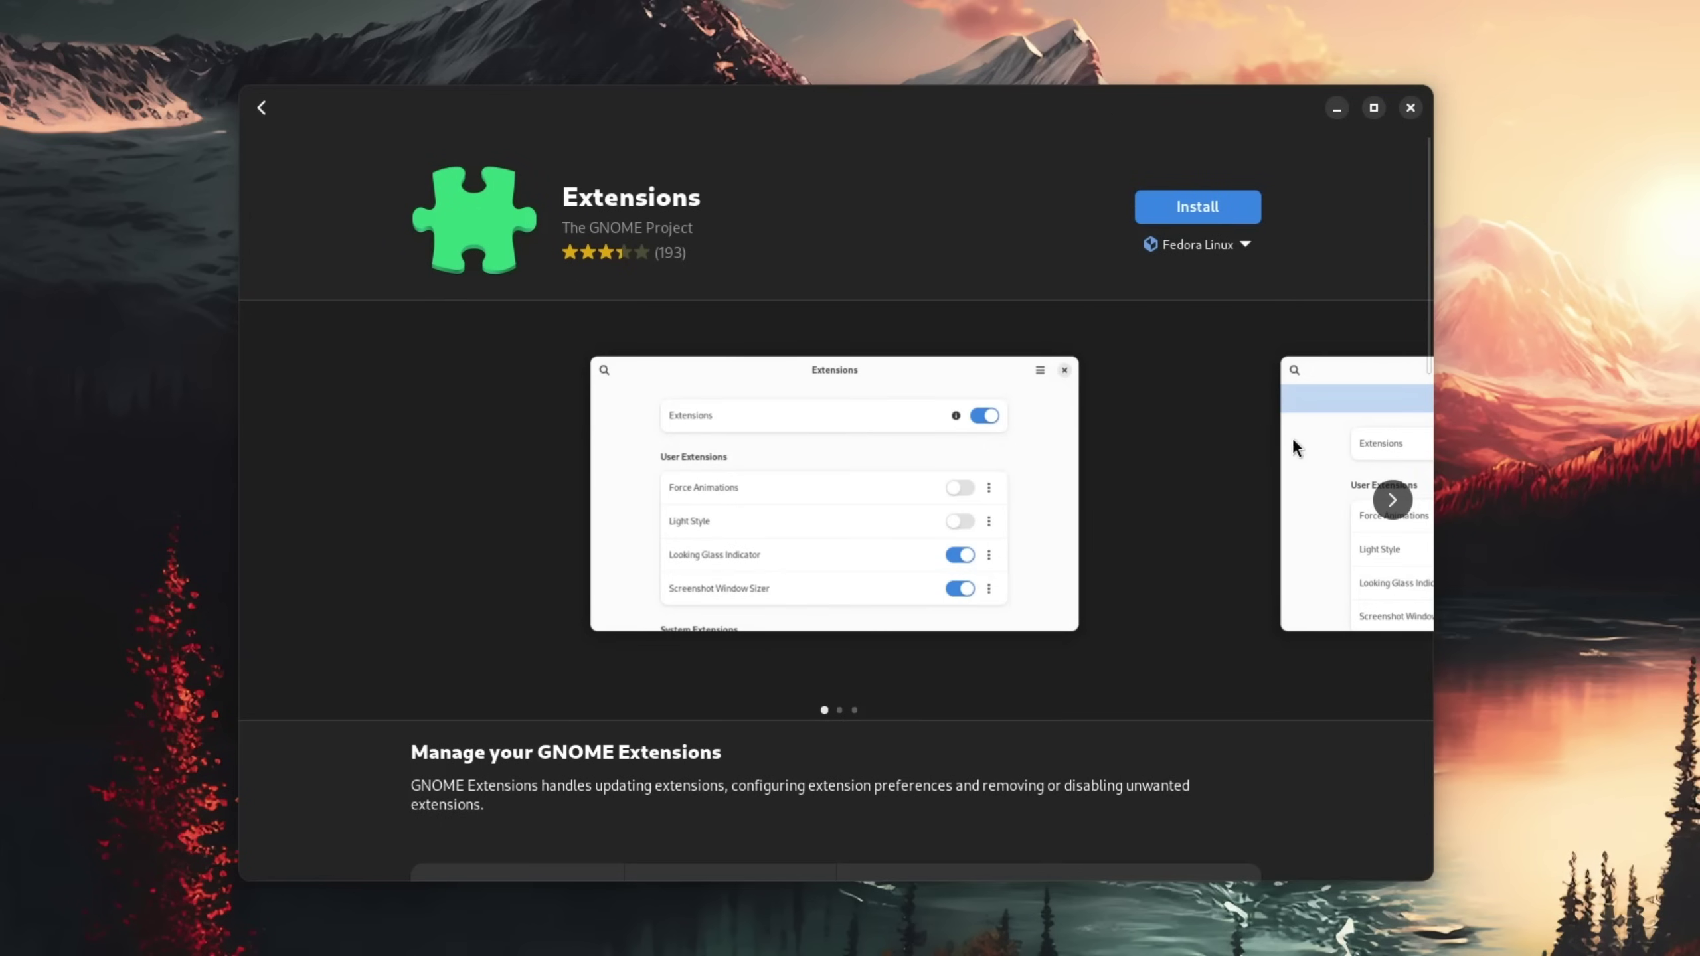
pyautogui.click(1392, 500)
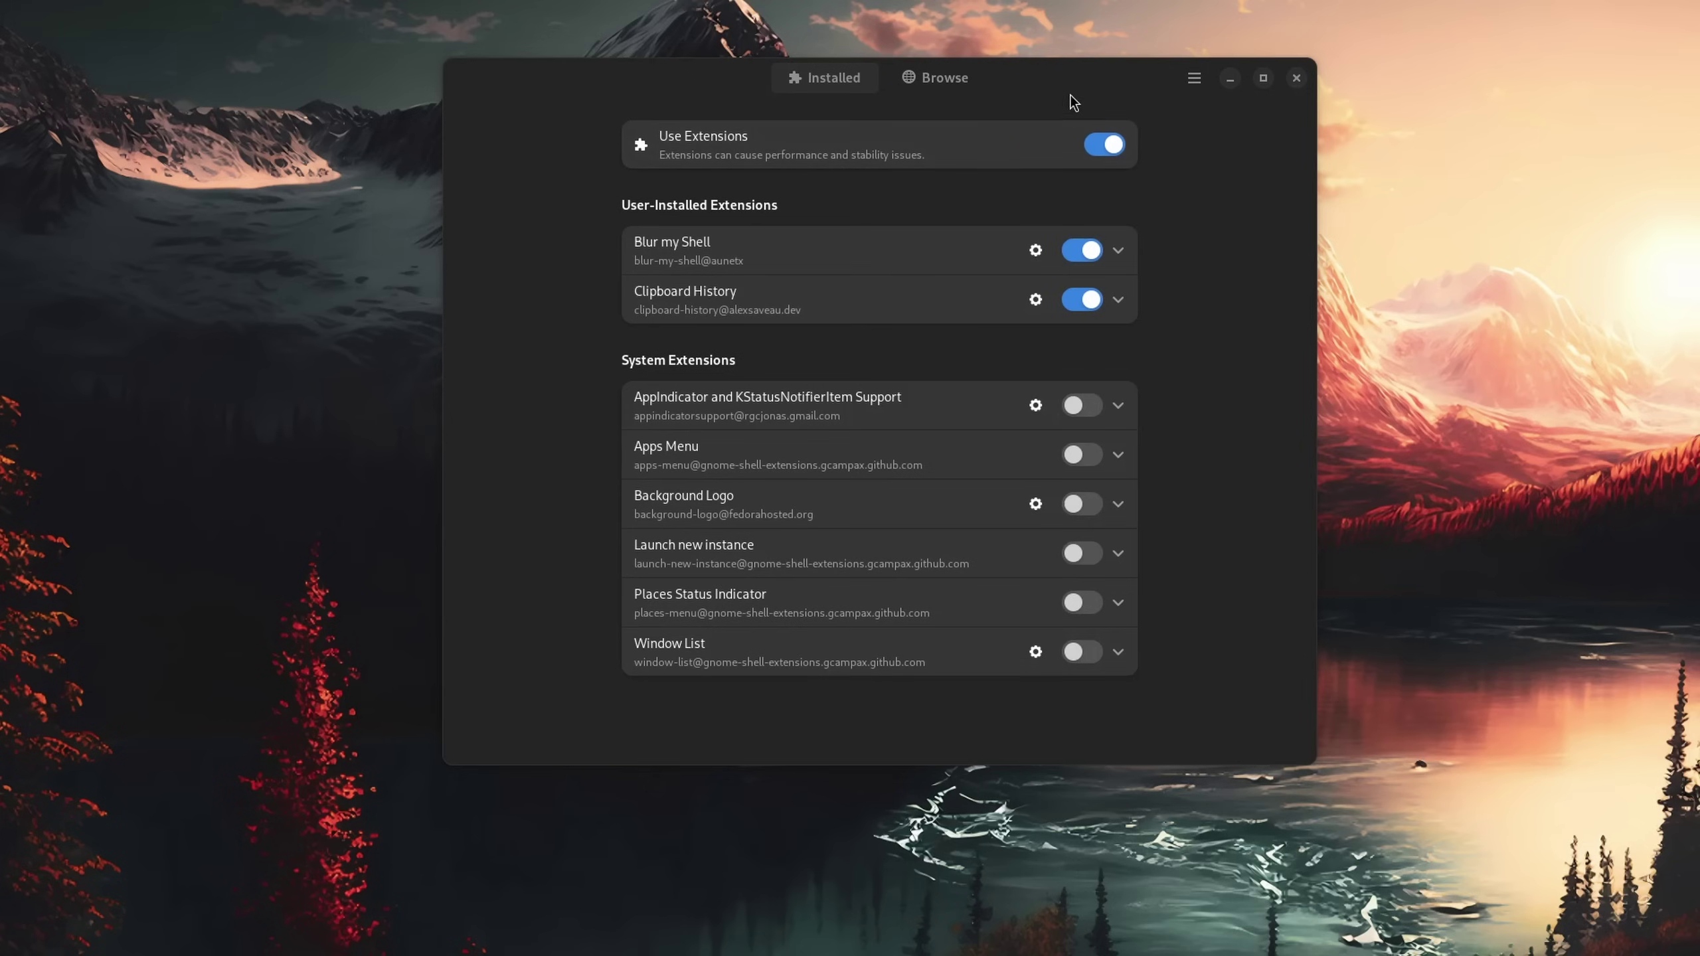
# - Search online extensions for 'Dash' and install Dash to Panel, confirming the installation
pyautogui.moveTo(1072, 97); pyautogui.dragTo(1007, 120)
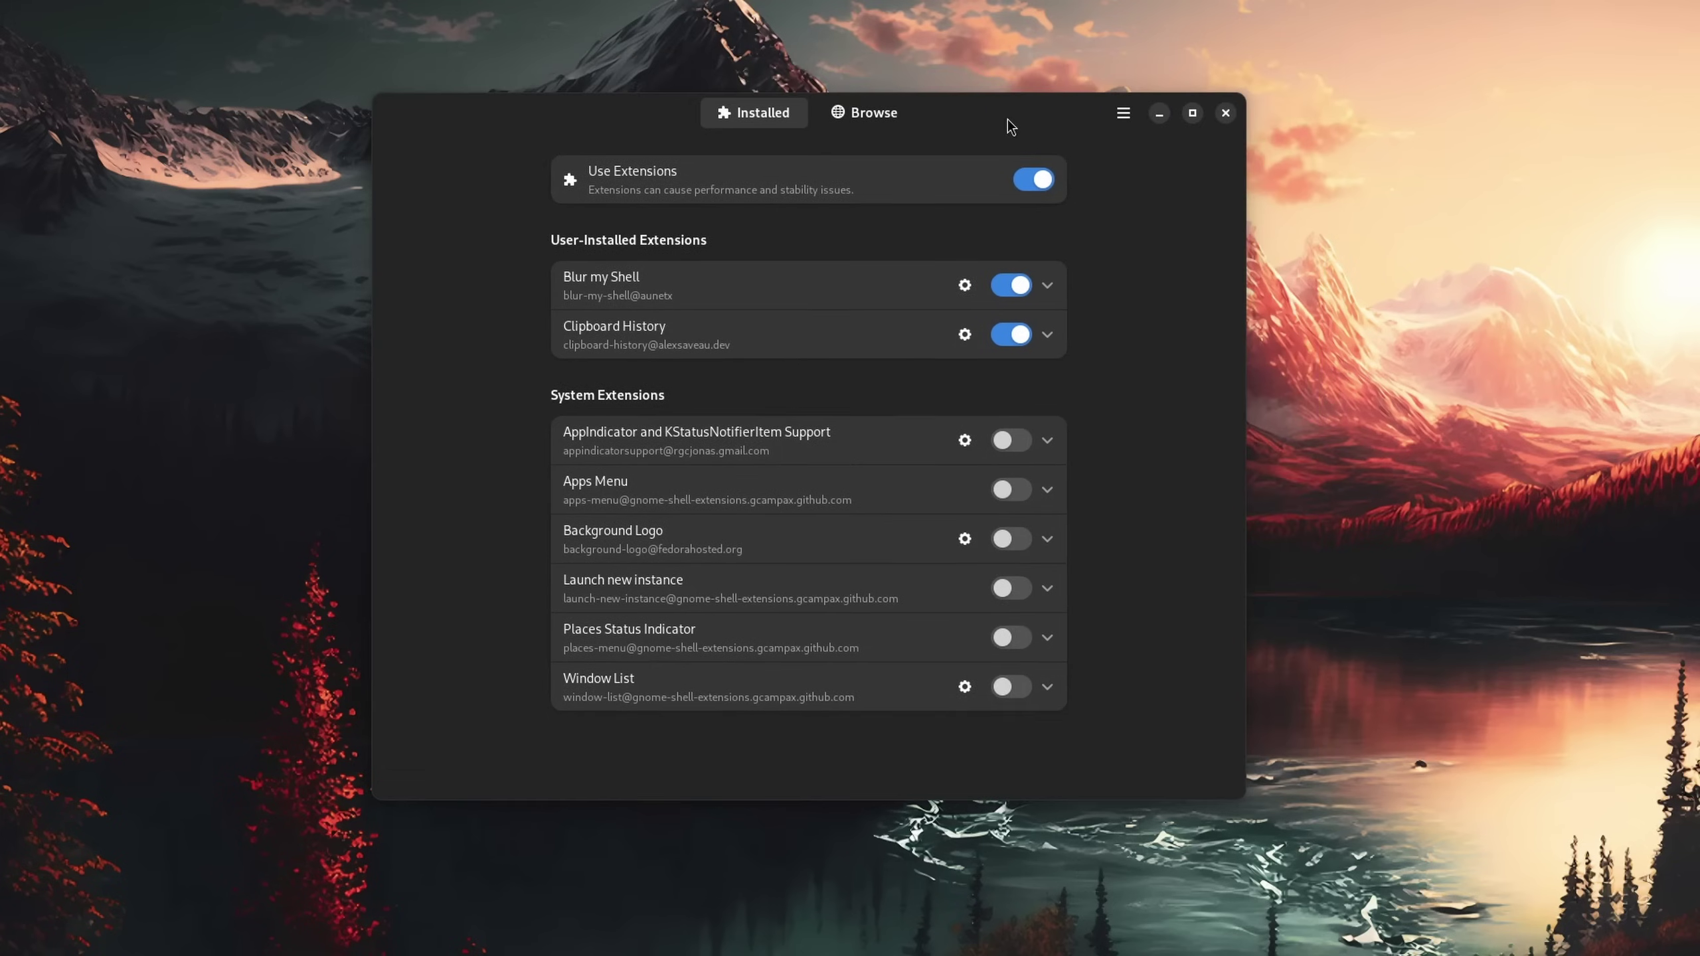
pyautogui.click(888, 137)
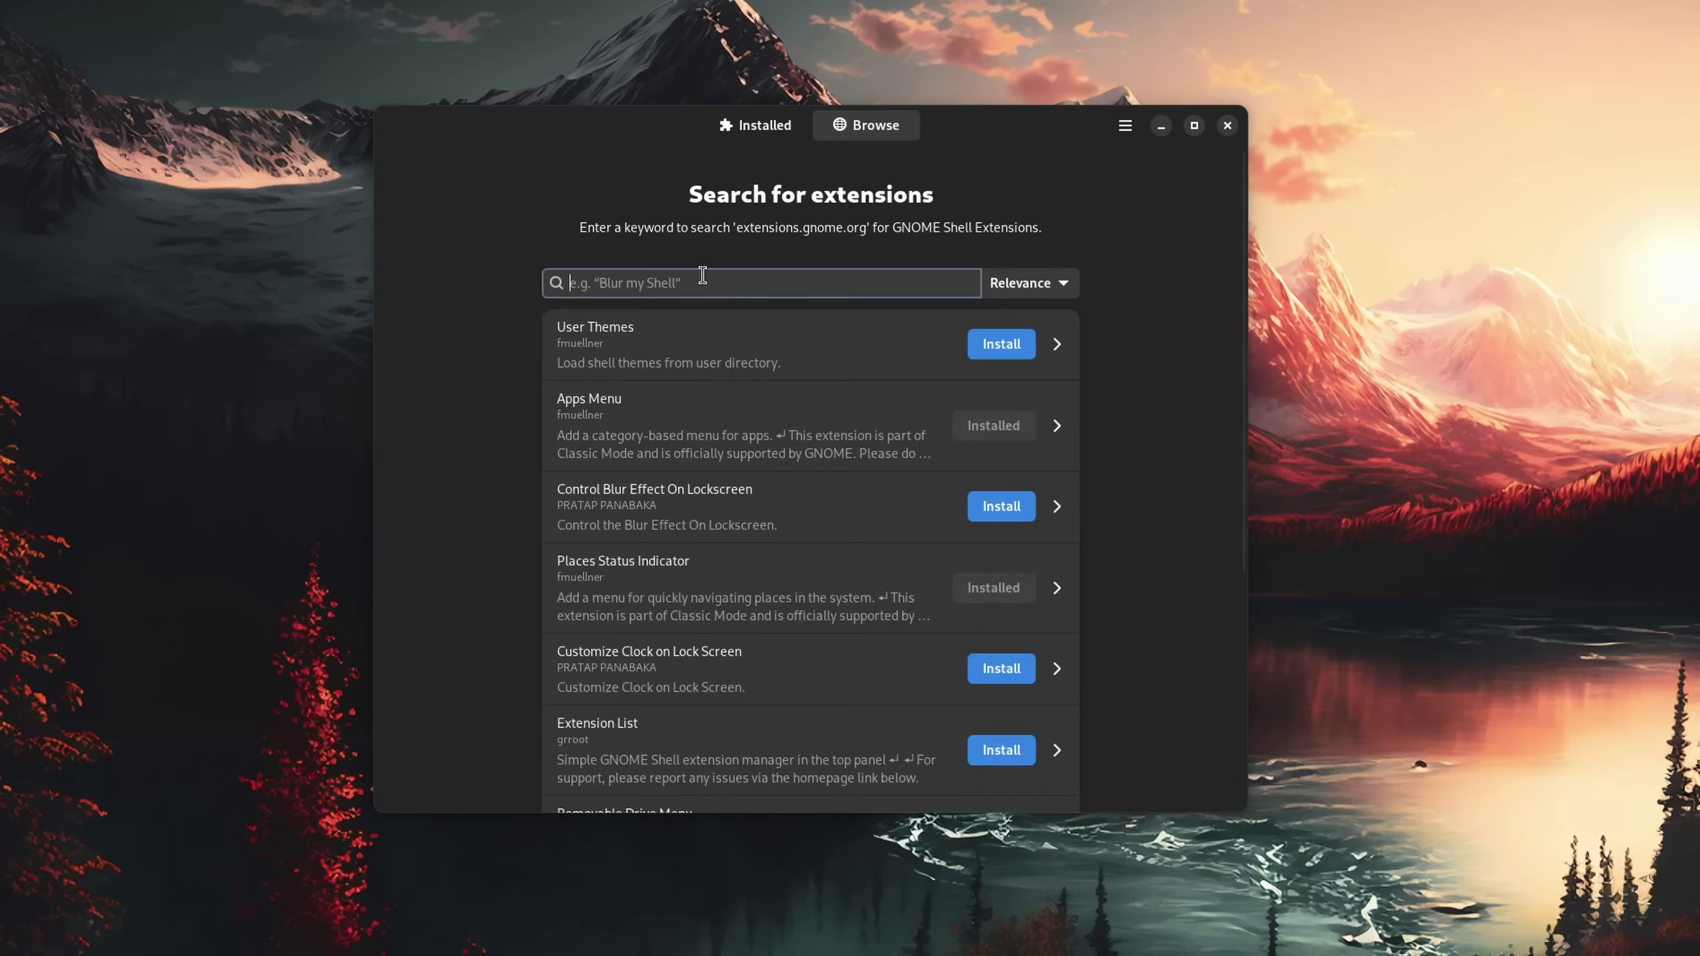
pyautogui.write('Dash')
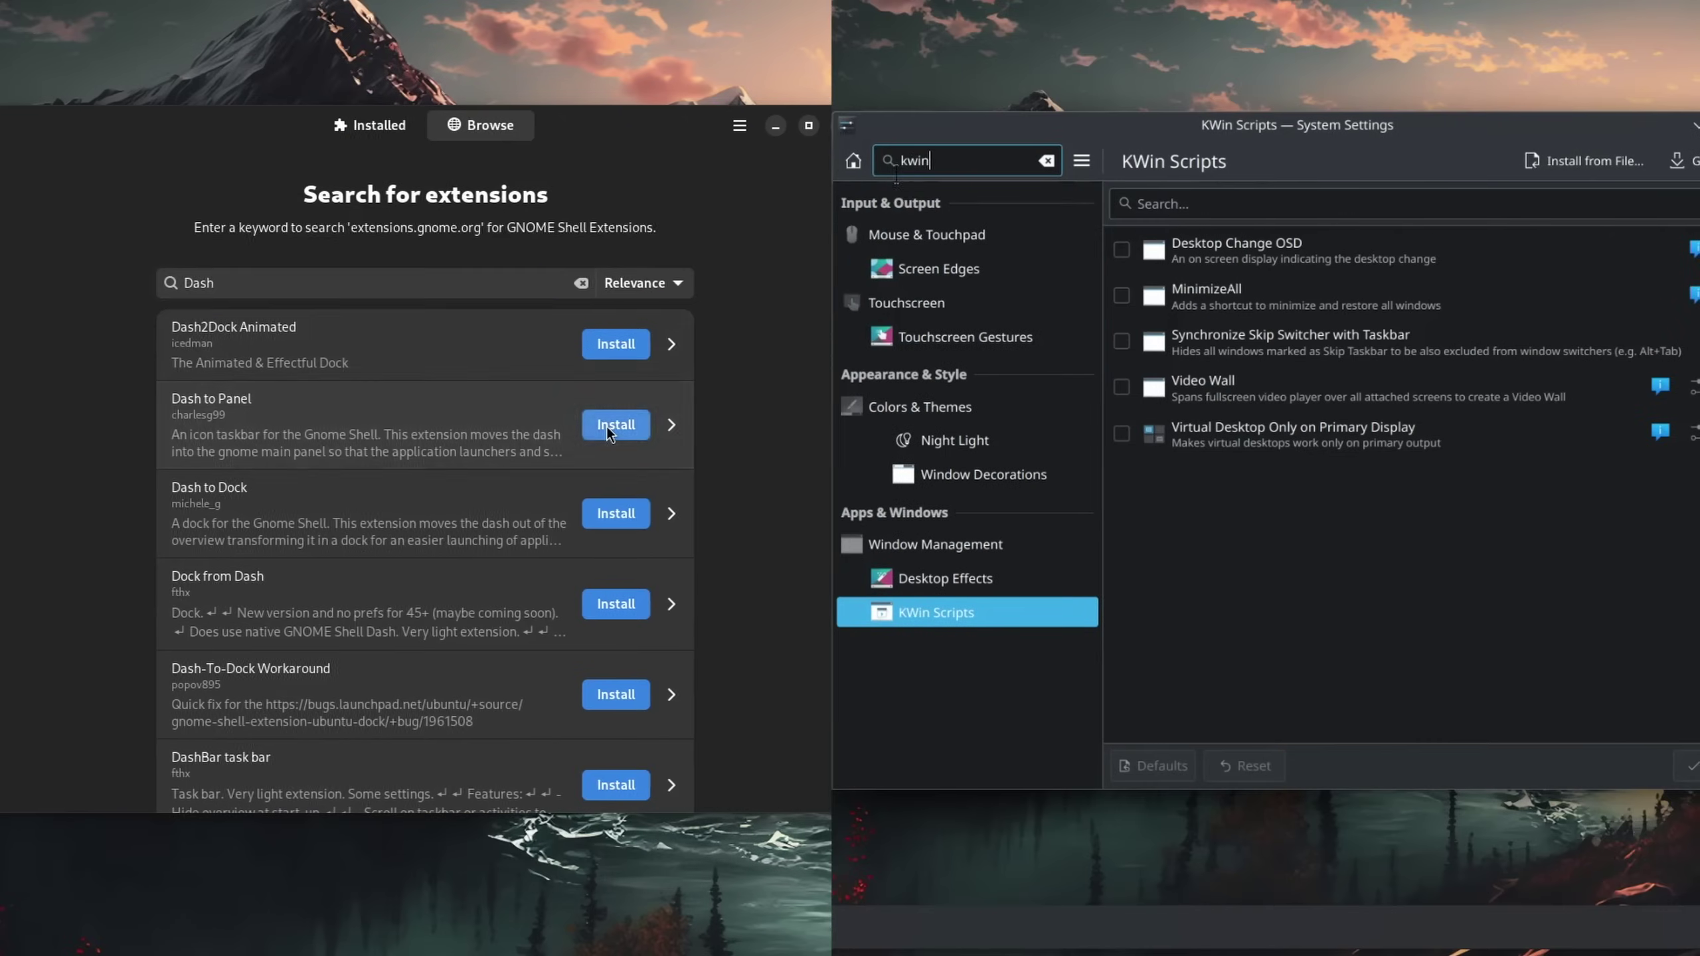
pyautogui.click(1001, 425)
pyautogui.click(1063, 551)
pyautogui.click(854, 161)
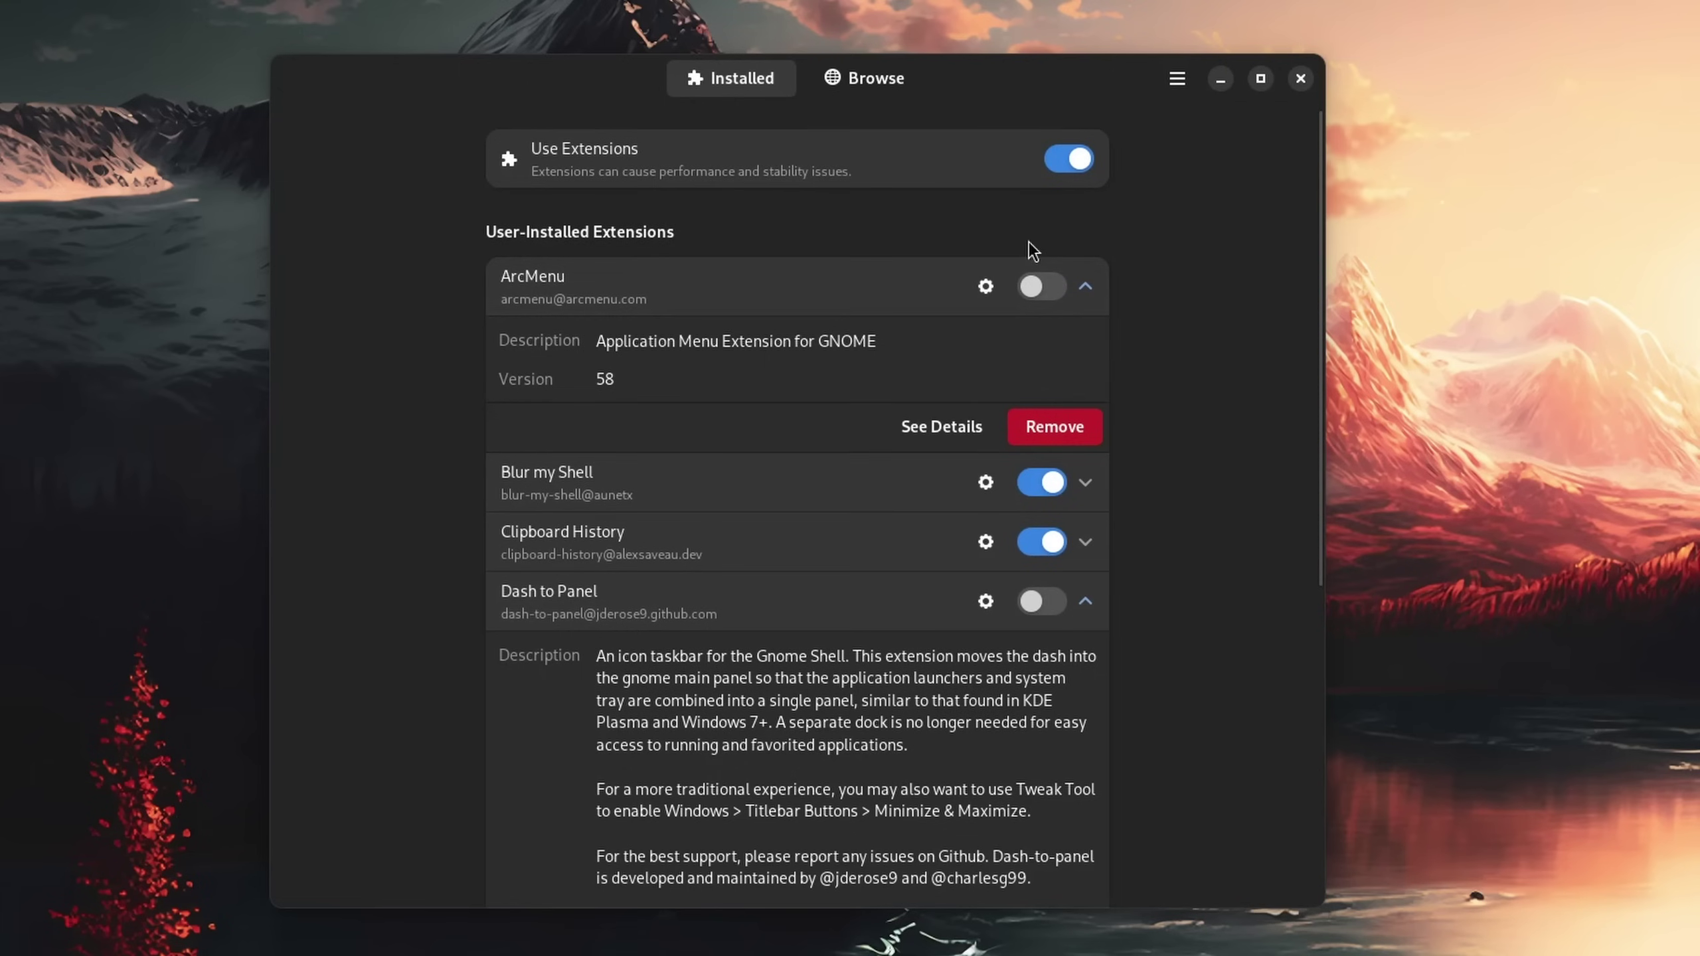
pyautogui.scroll(-3, 1029, 243)
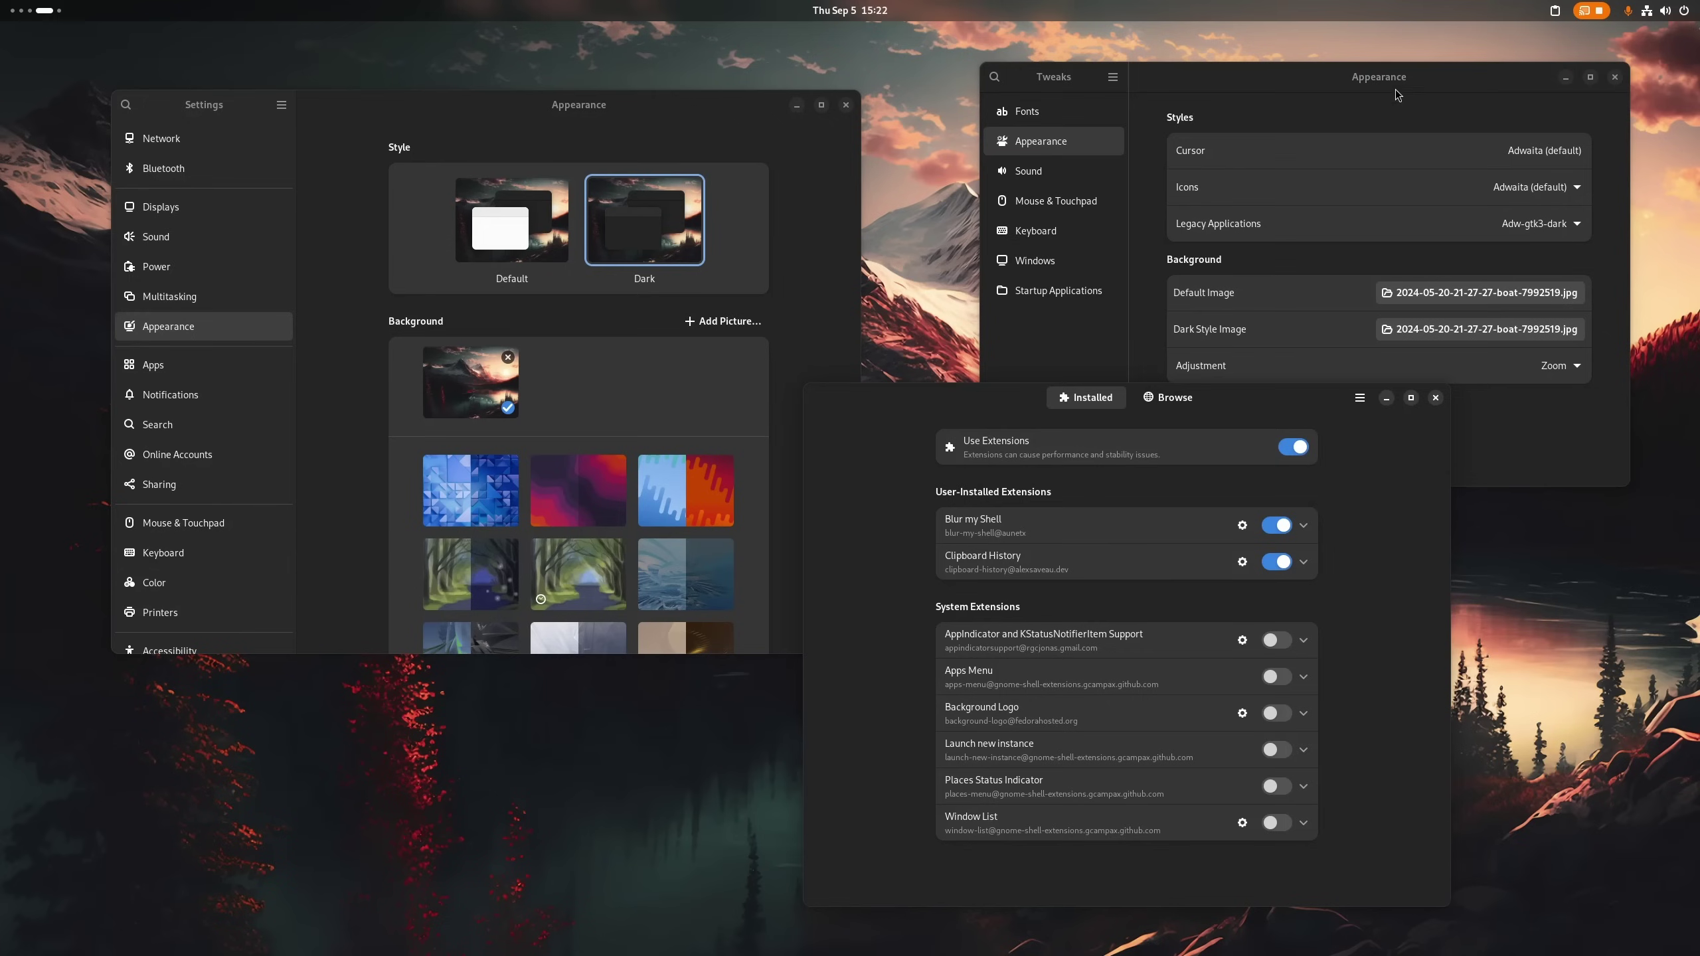
# - Browse Discover's Fonts add-on category, then switch to the Global Themes category
pyautogui.click(1393, 87)
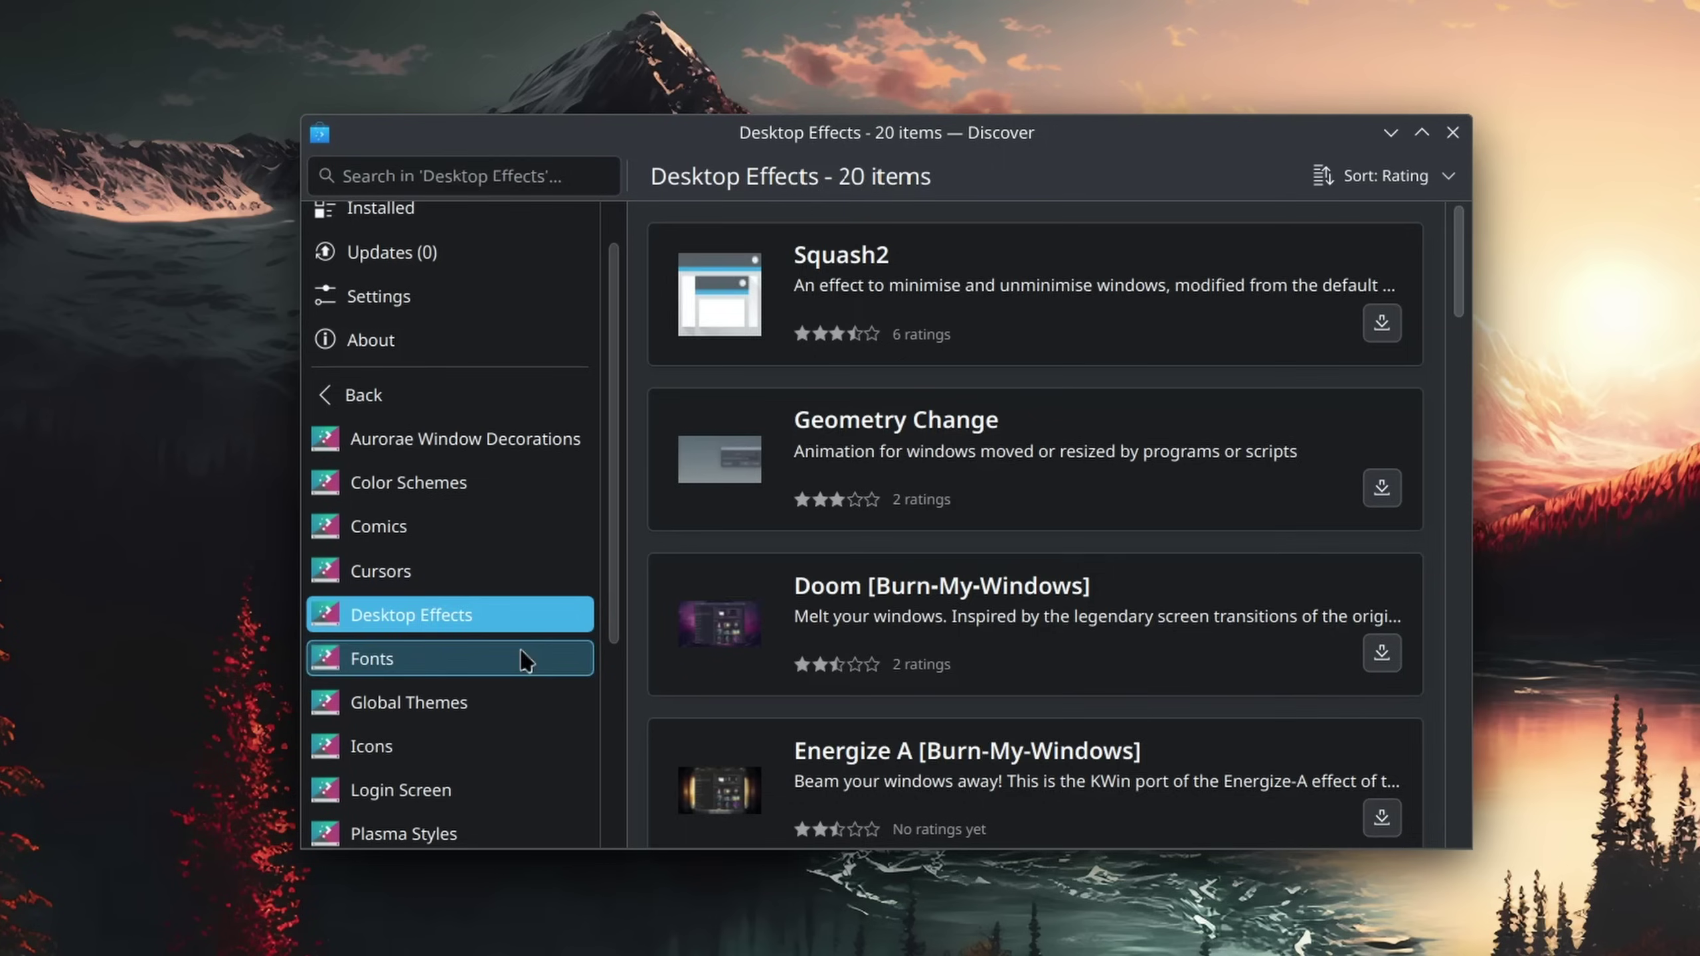
pyautogui.click(522, 658)
pyautogui.click(486, 710)
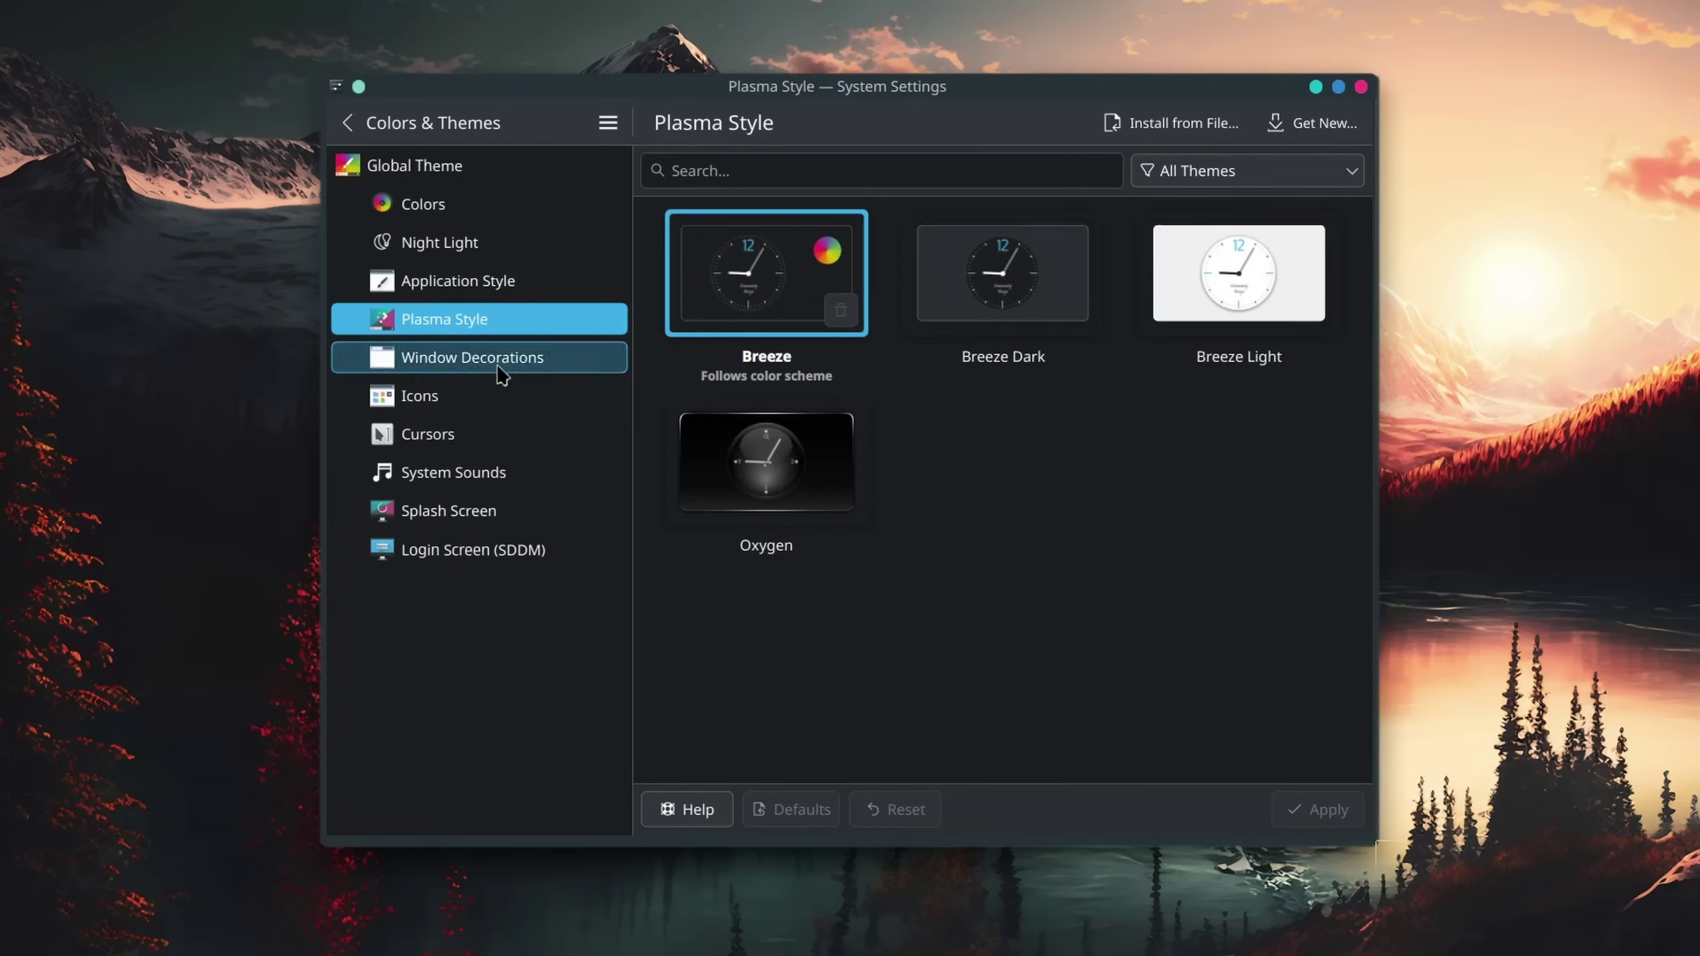
# - Open the Window Decorations download catalogue and check its Everything filter and Downloads sort options
pyautogui.click(508, 358)
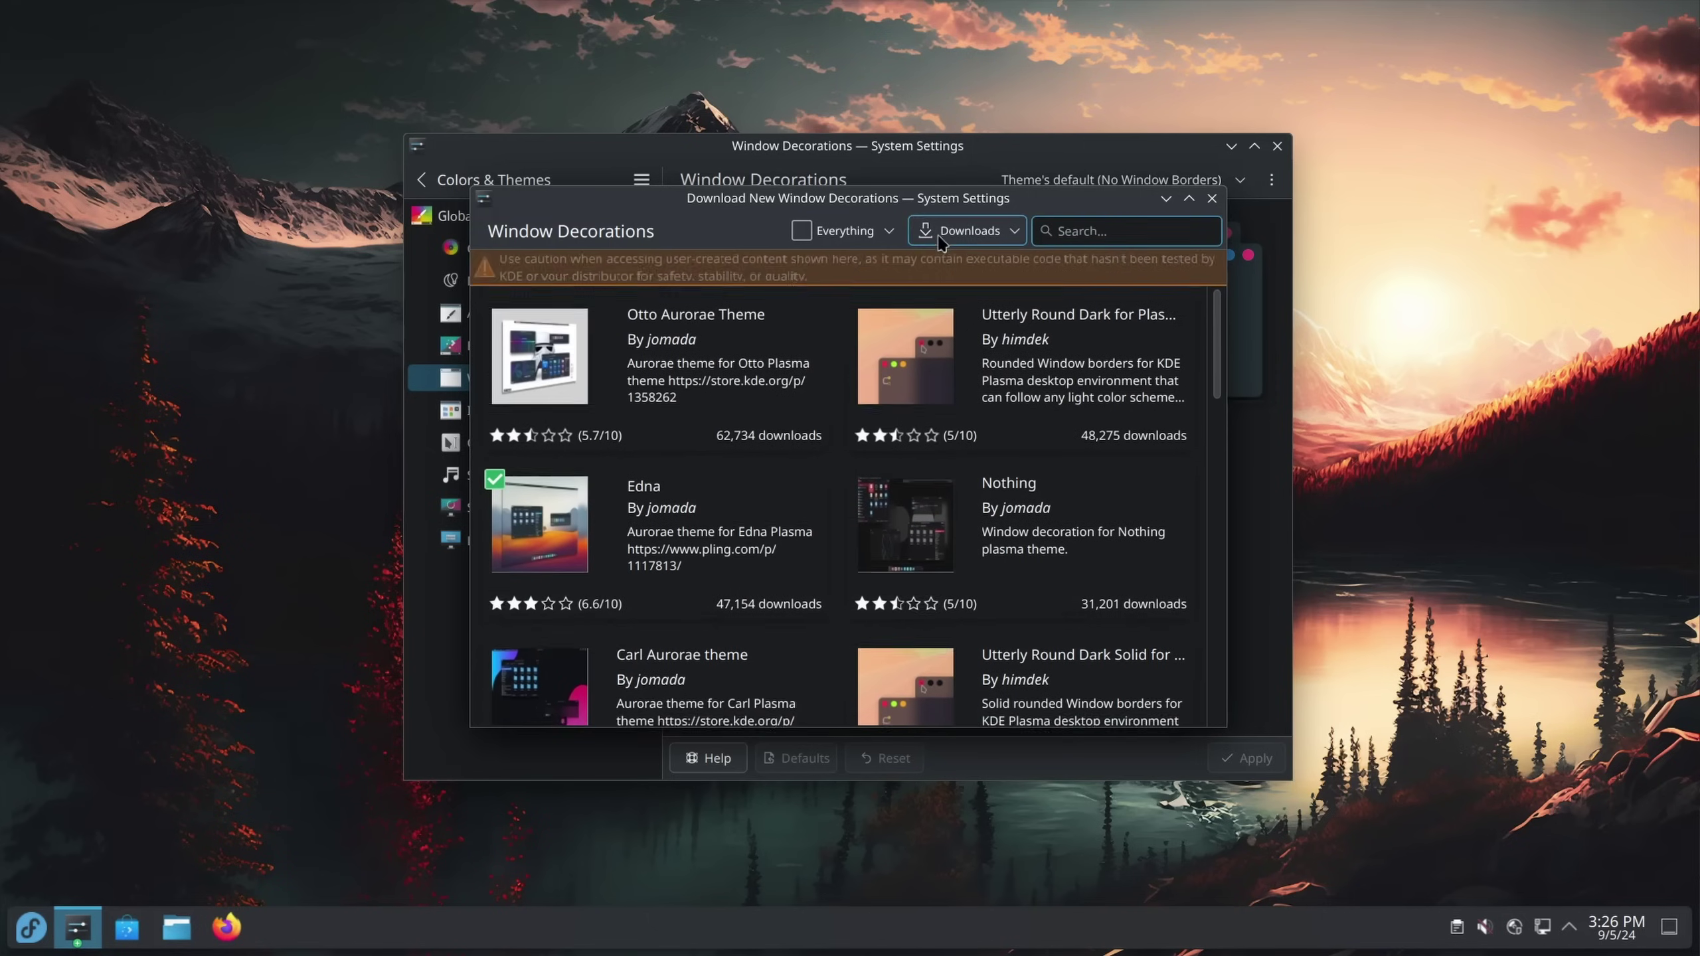
pyautogui.click(968, 231)
pyautogui.click(903, 234)
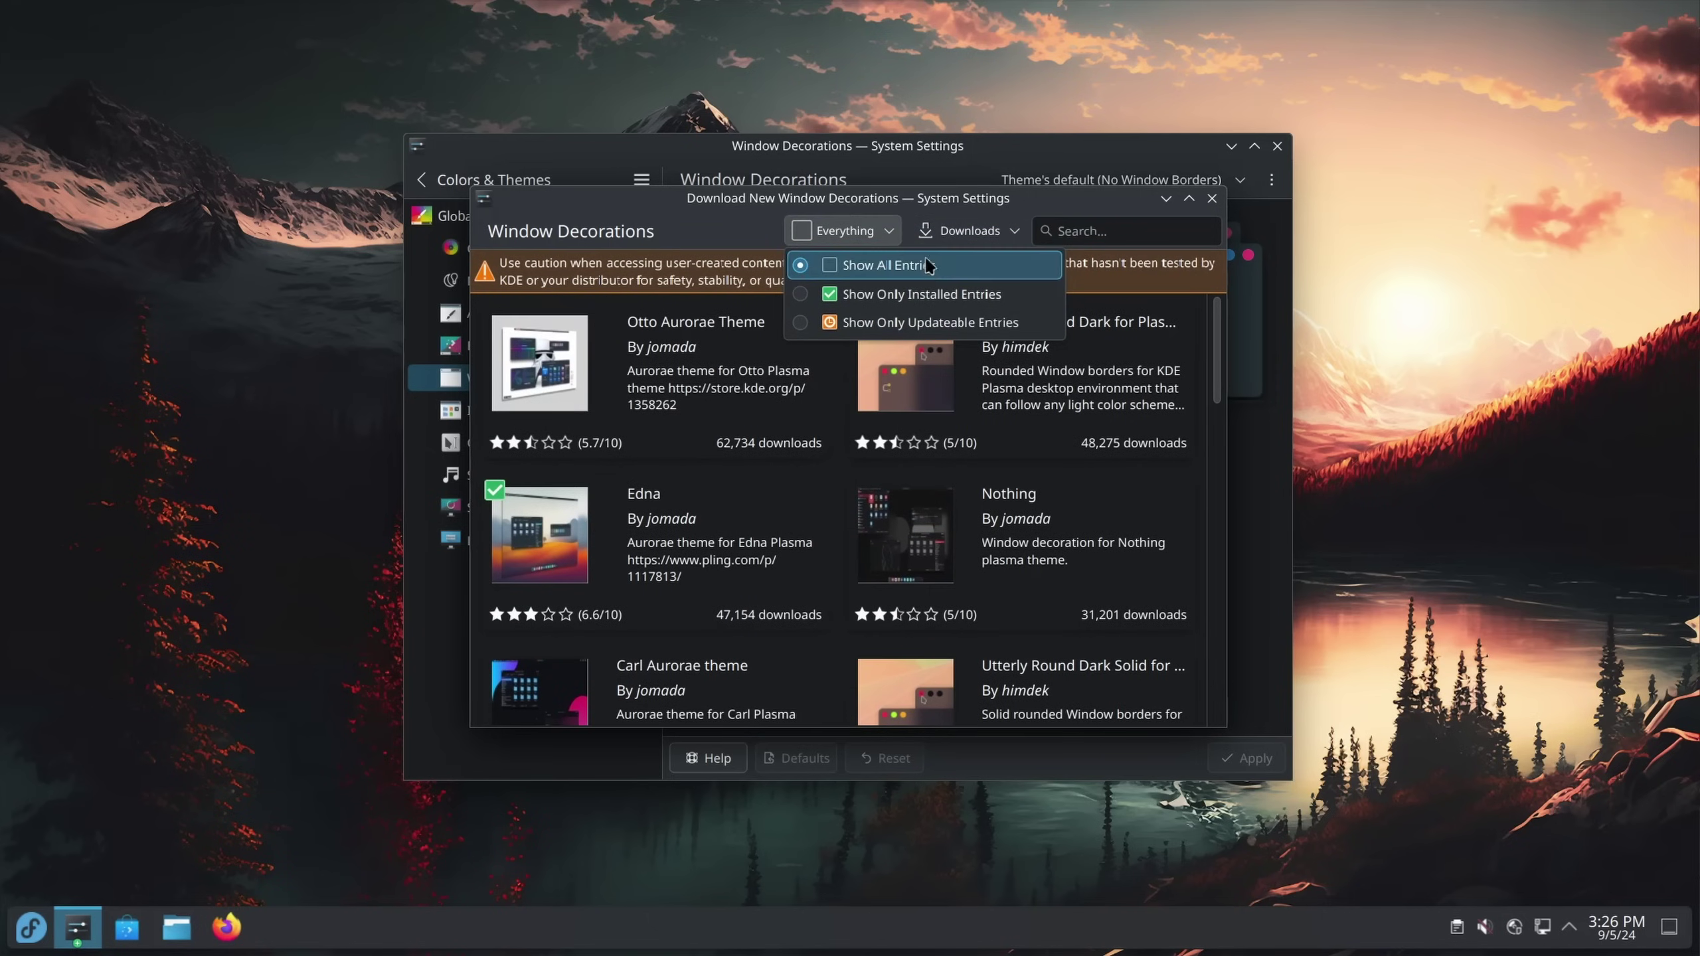
pyautogui.click(952, 235)
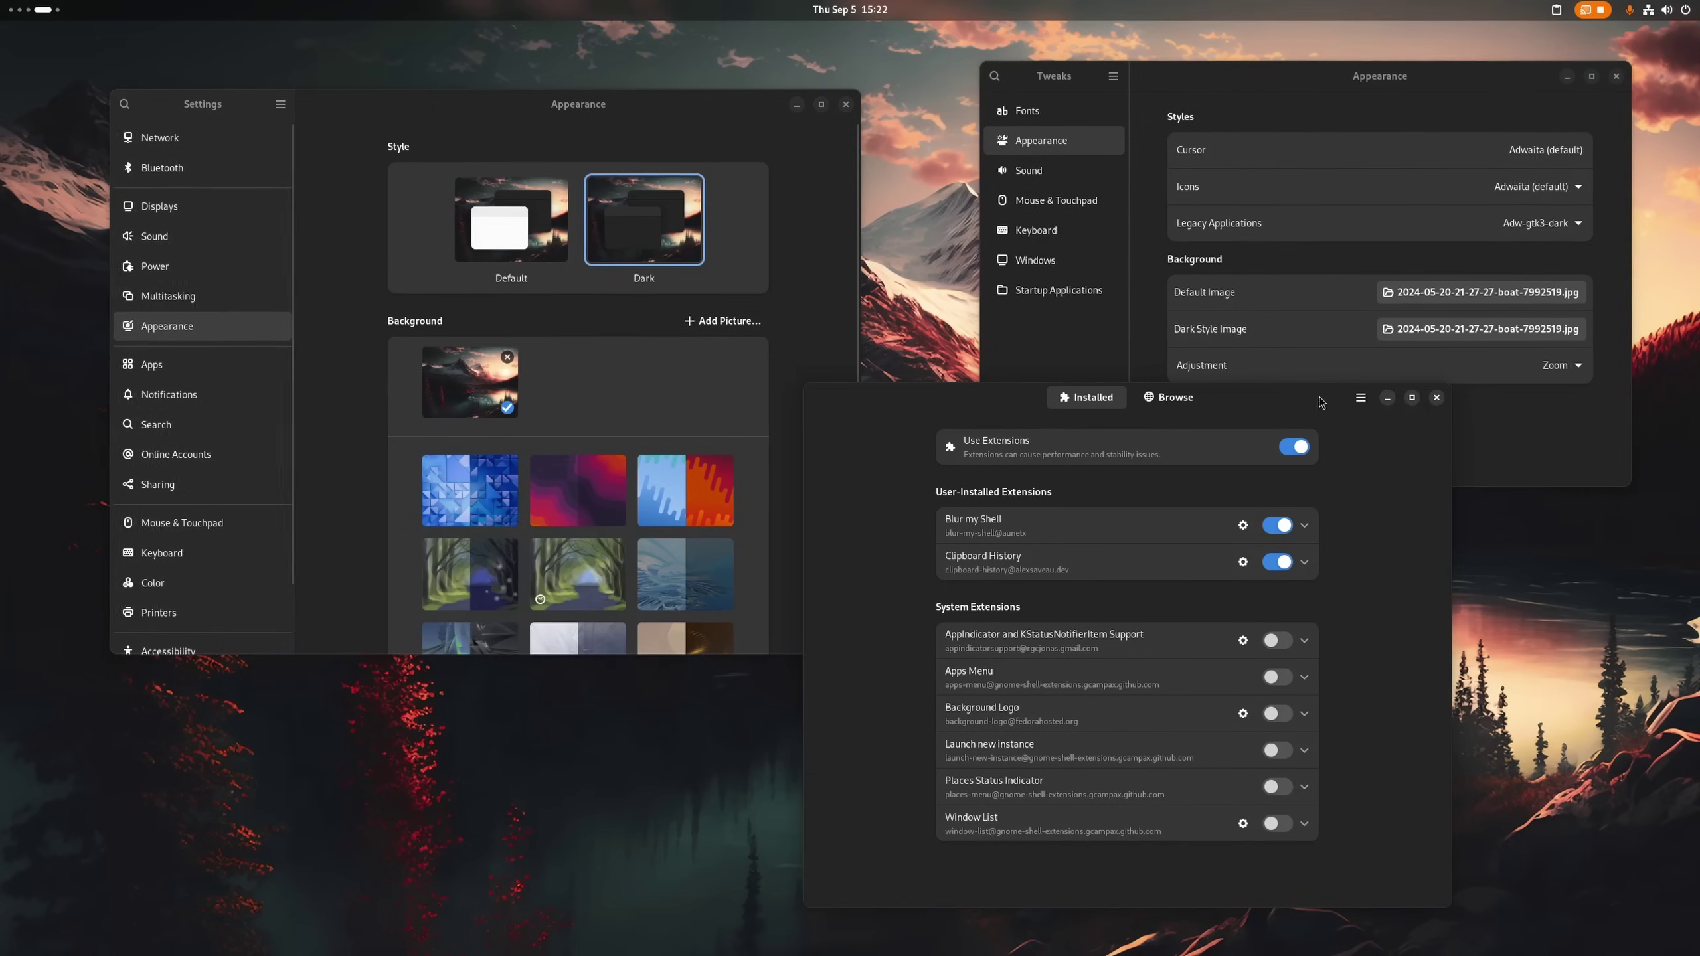
# - Install and confirm Dash to Panel, then open the ArcMenu start menu from the new bottom taskbar
pyautogui.click(1299, 81)
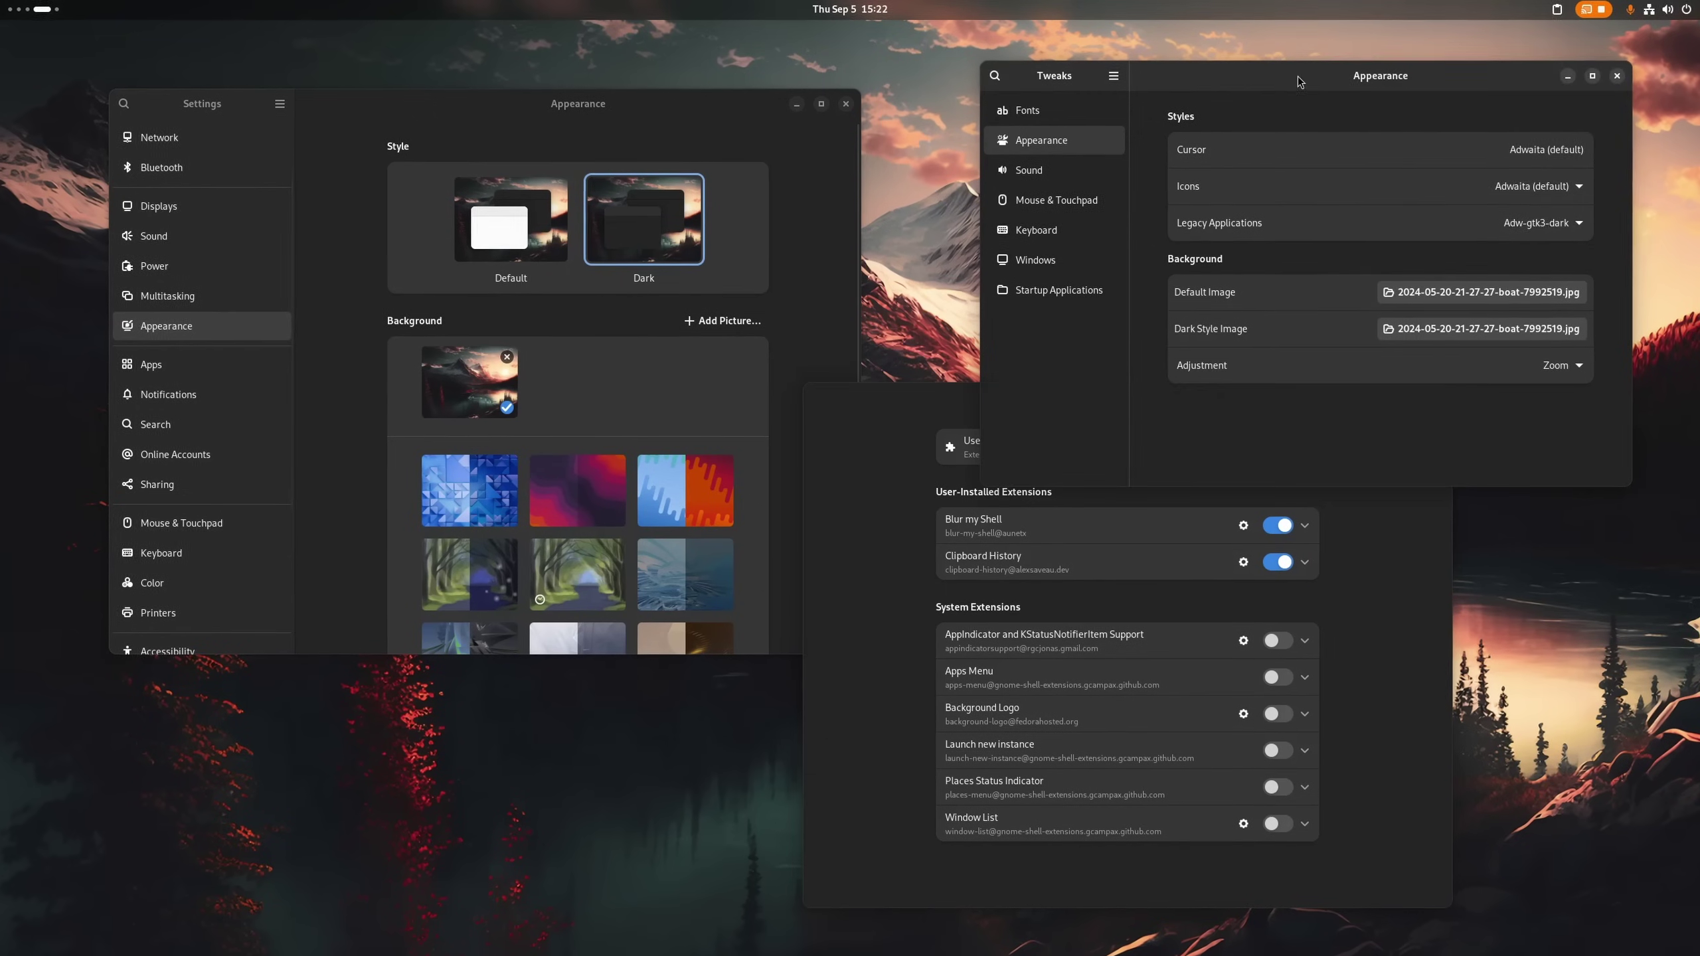
pyautogui.click(1419, 549)
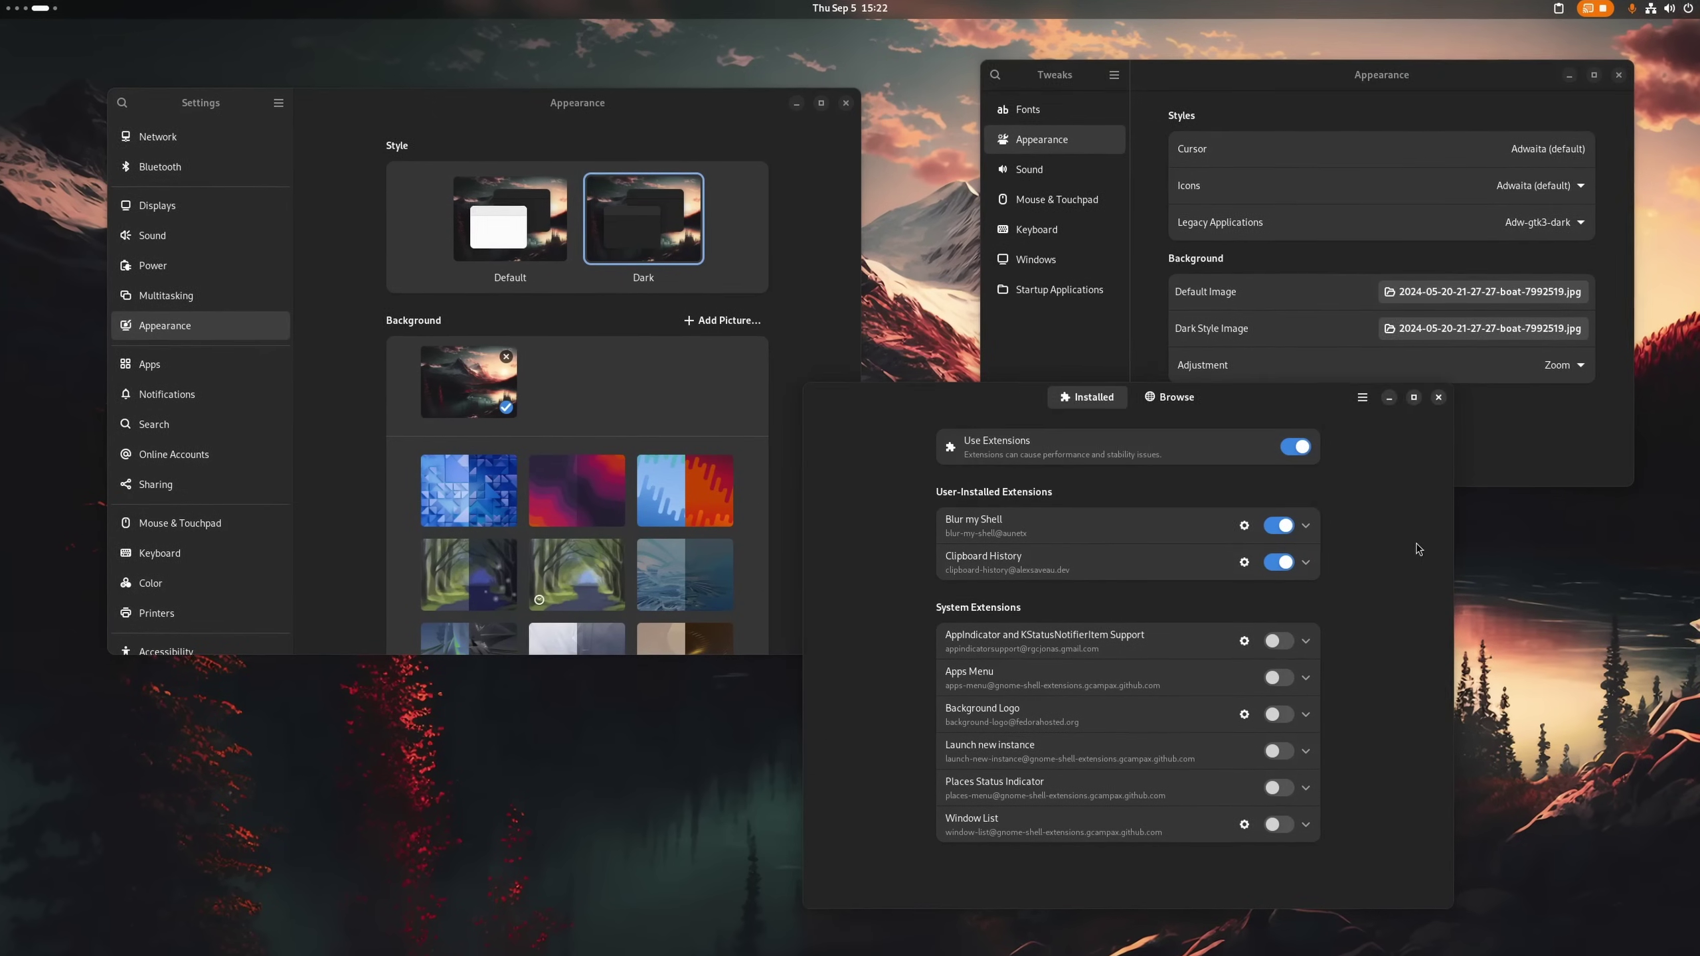
pyautogui.click(1409, 112)
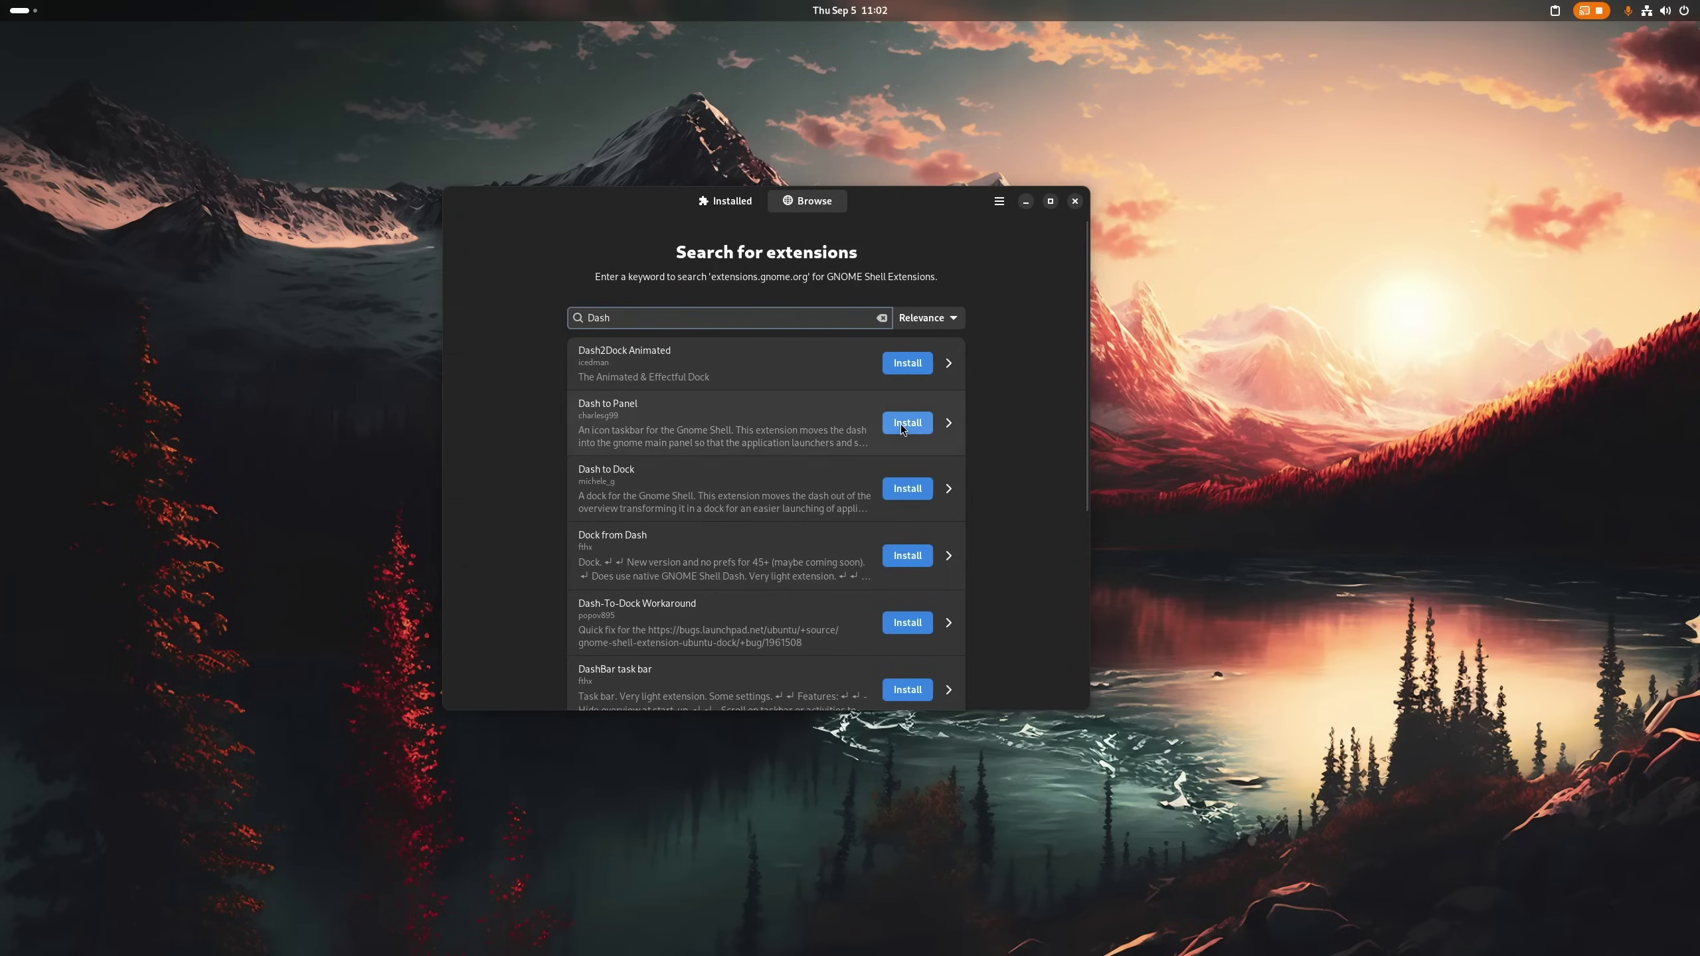
pyautogui.click(903, 426)
pyautogui.click(959, 523)
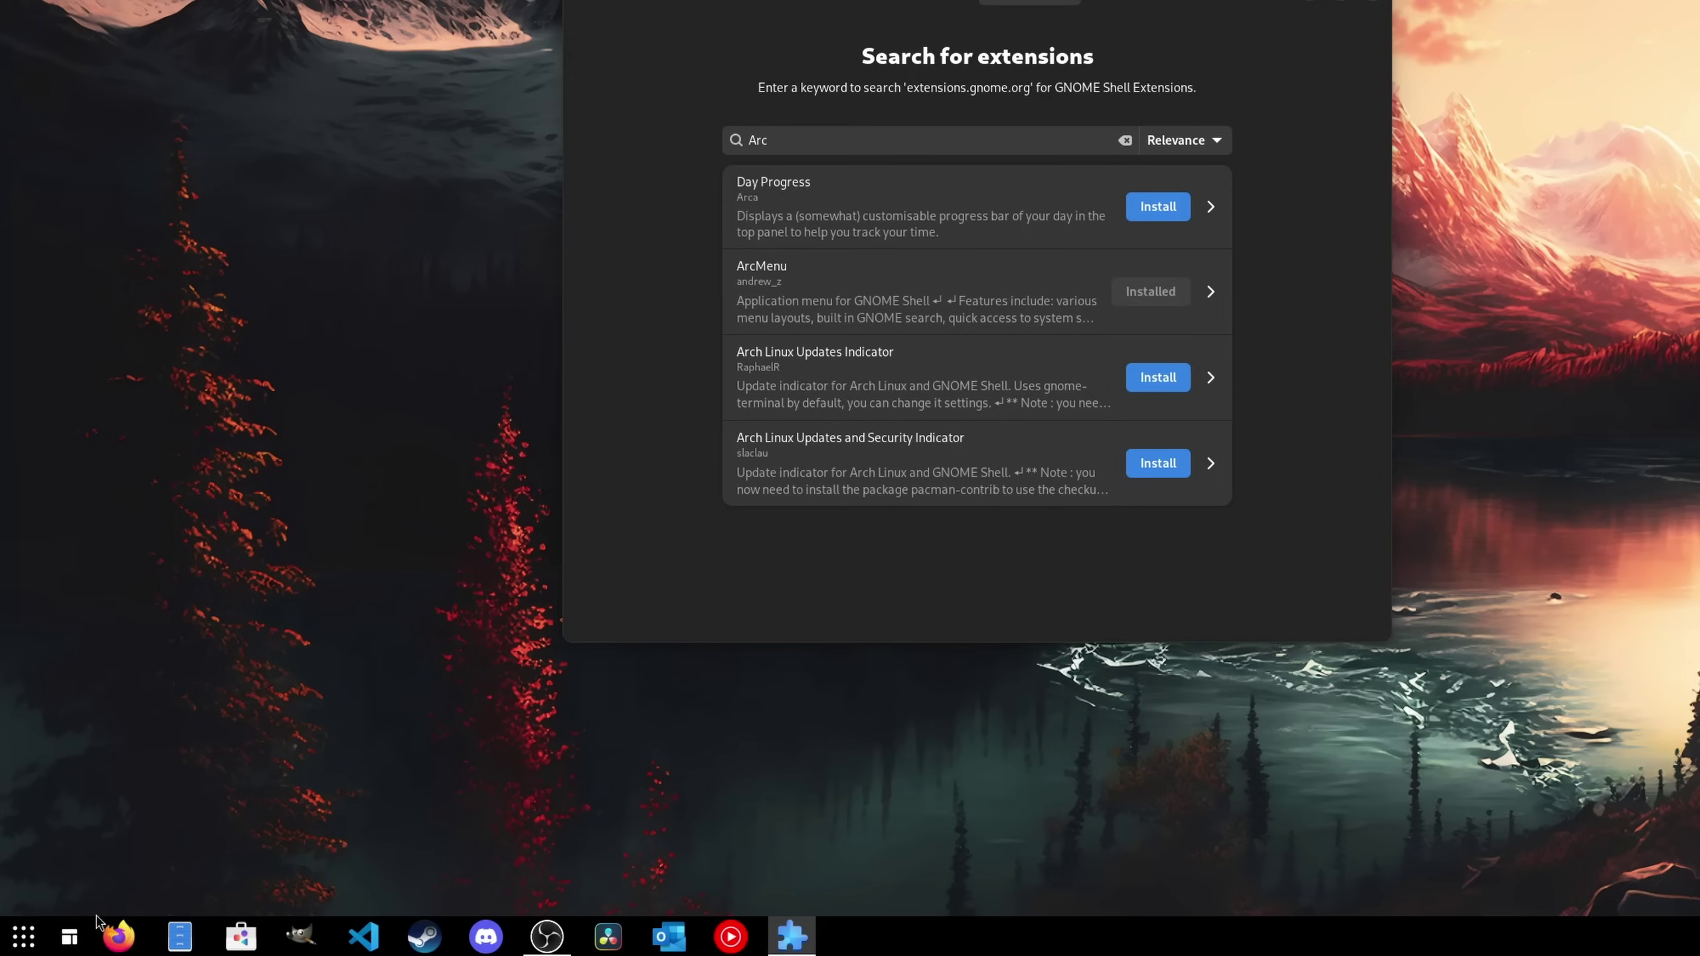
pyautogui.click(70, 937)
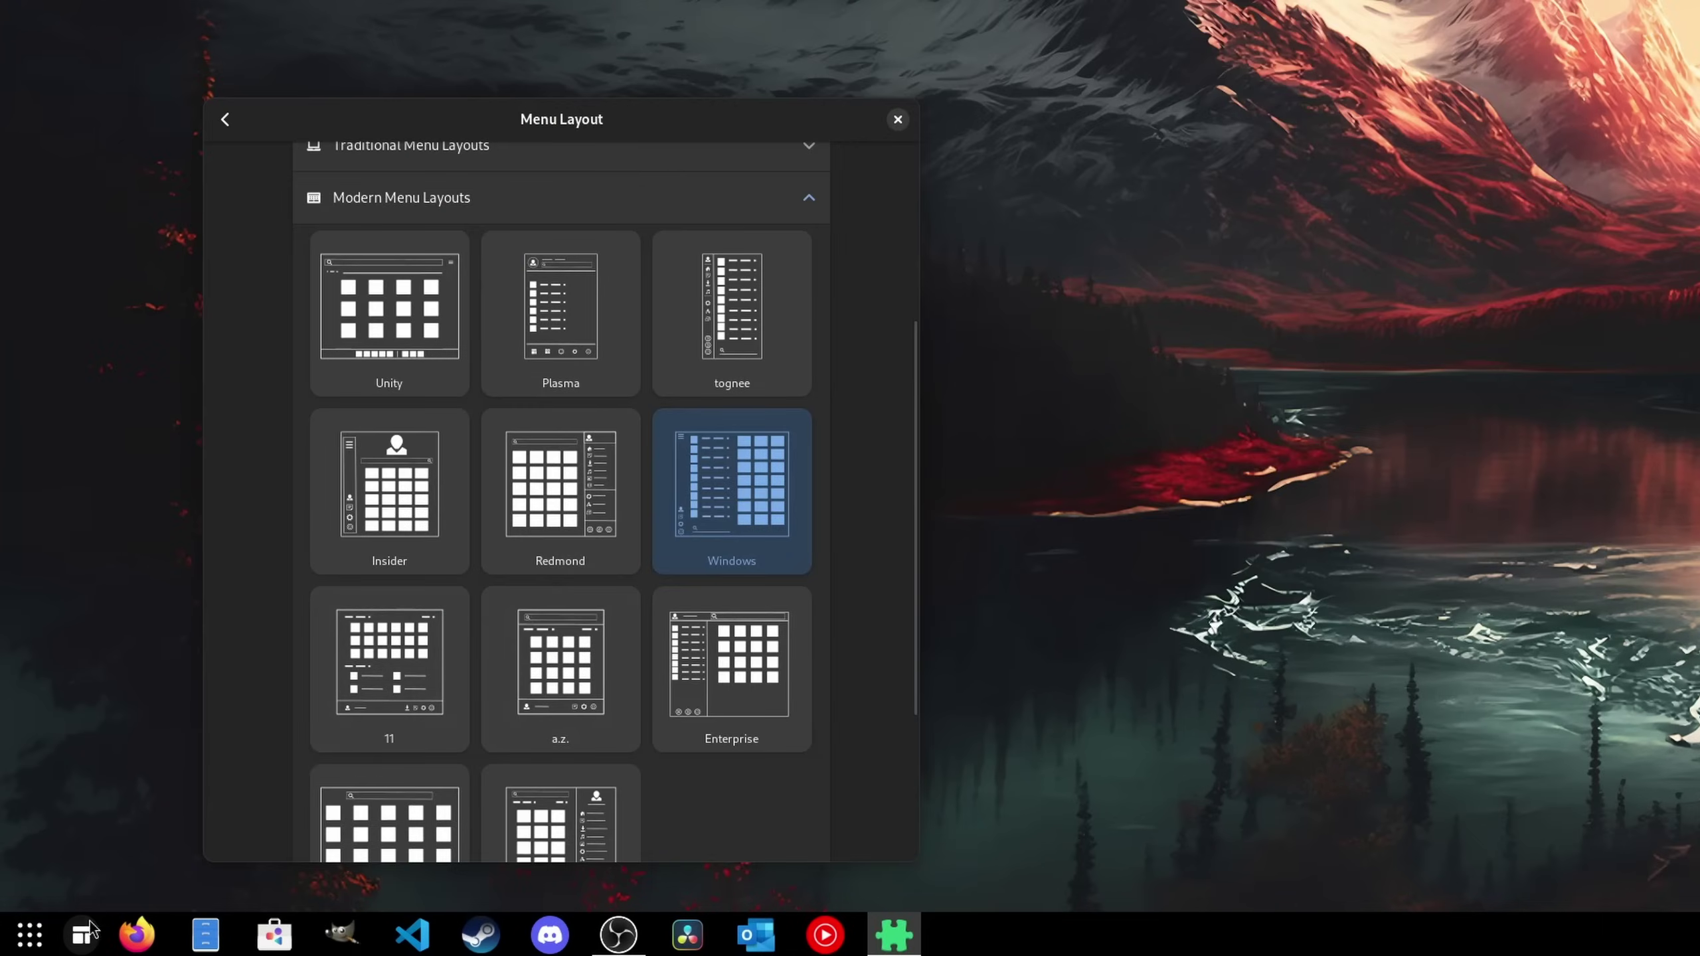
pyautogui.click(81, 936)
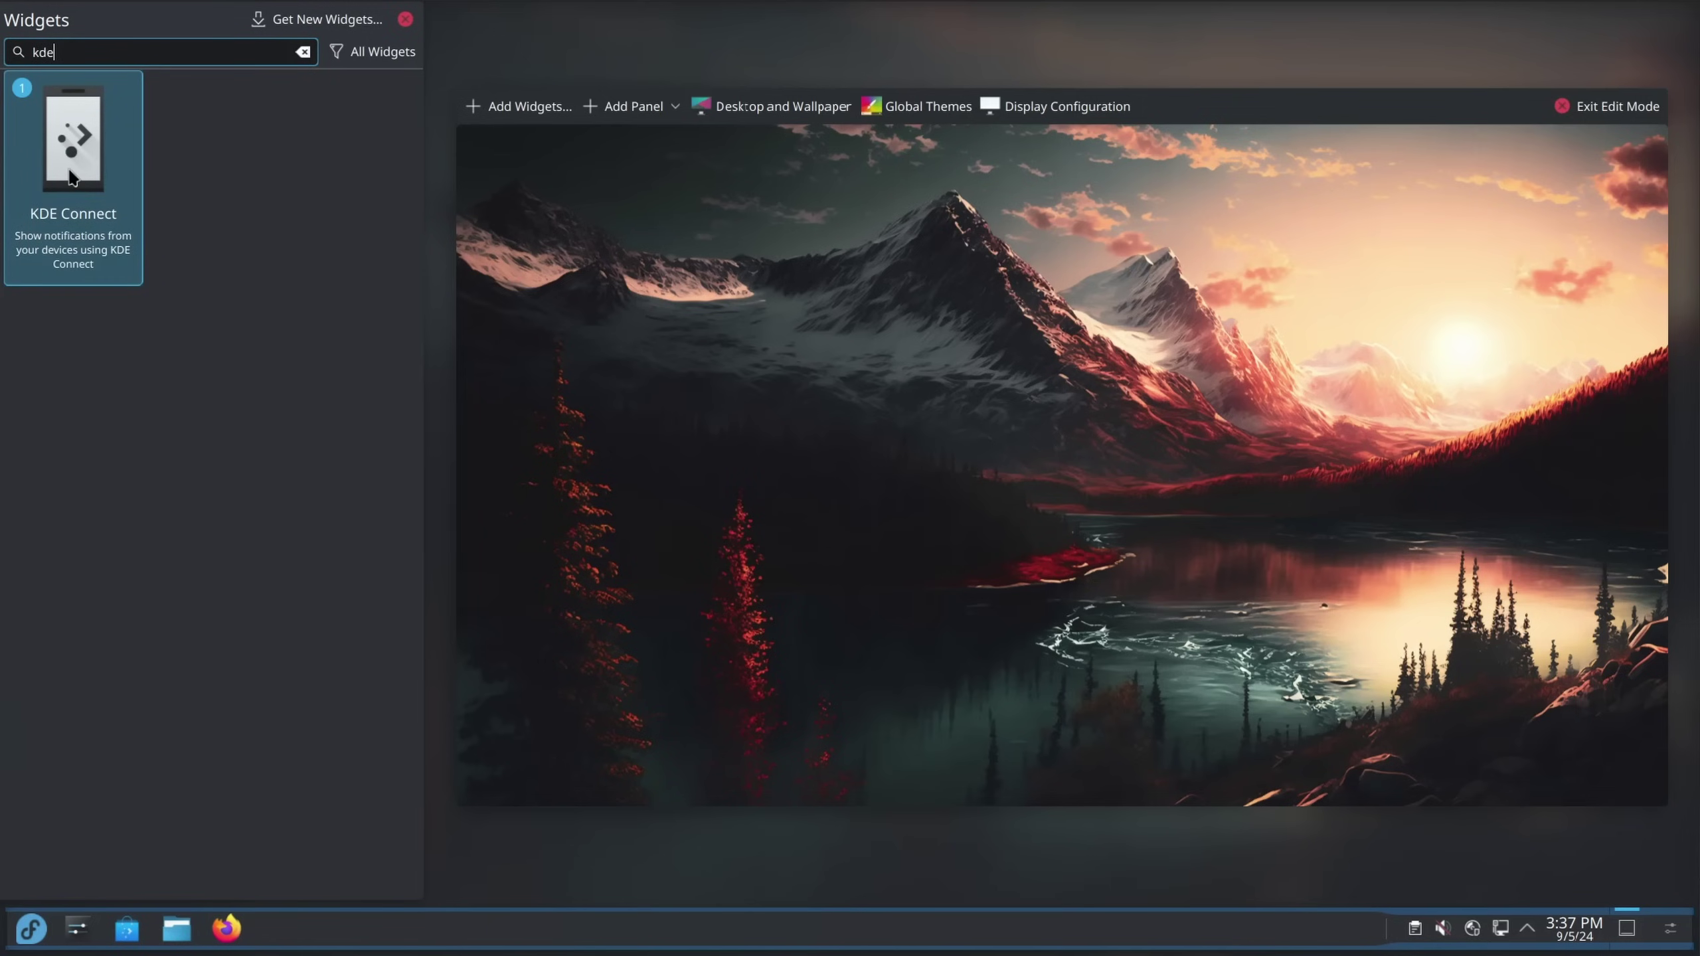
# - Place the KDE Connect widget on the Plasma desktop and reposition the GSConnect settings window
pyautogui.moveTo(70, 177); pyautogui.dragTo(198, 221)
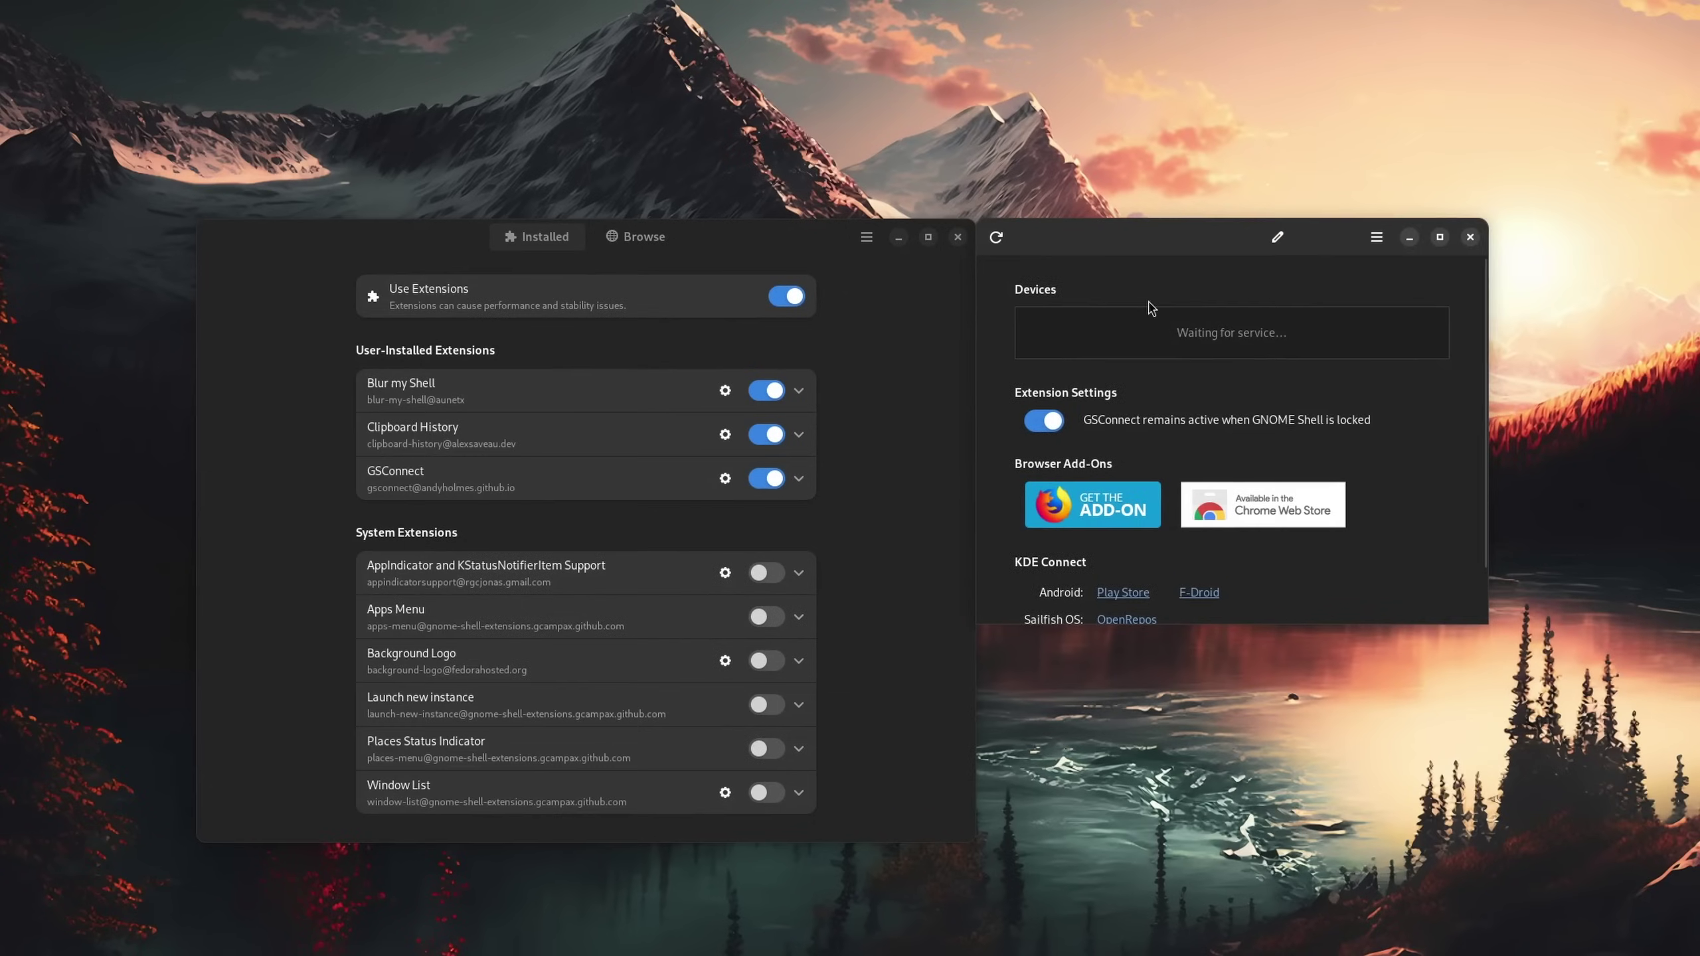
pyautogui.moveTo(1185, 258); pyautogui.dragTo(1322, 320)
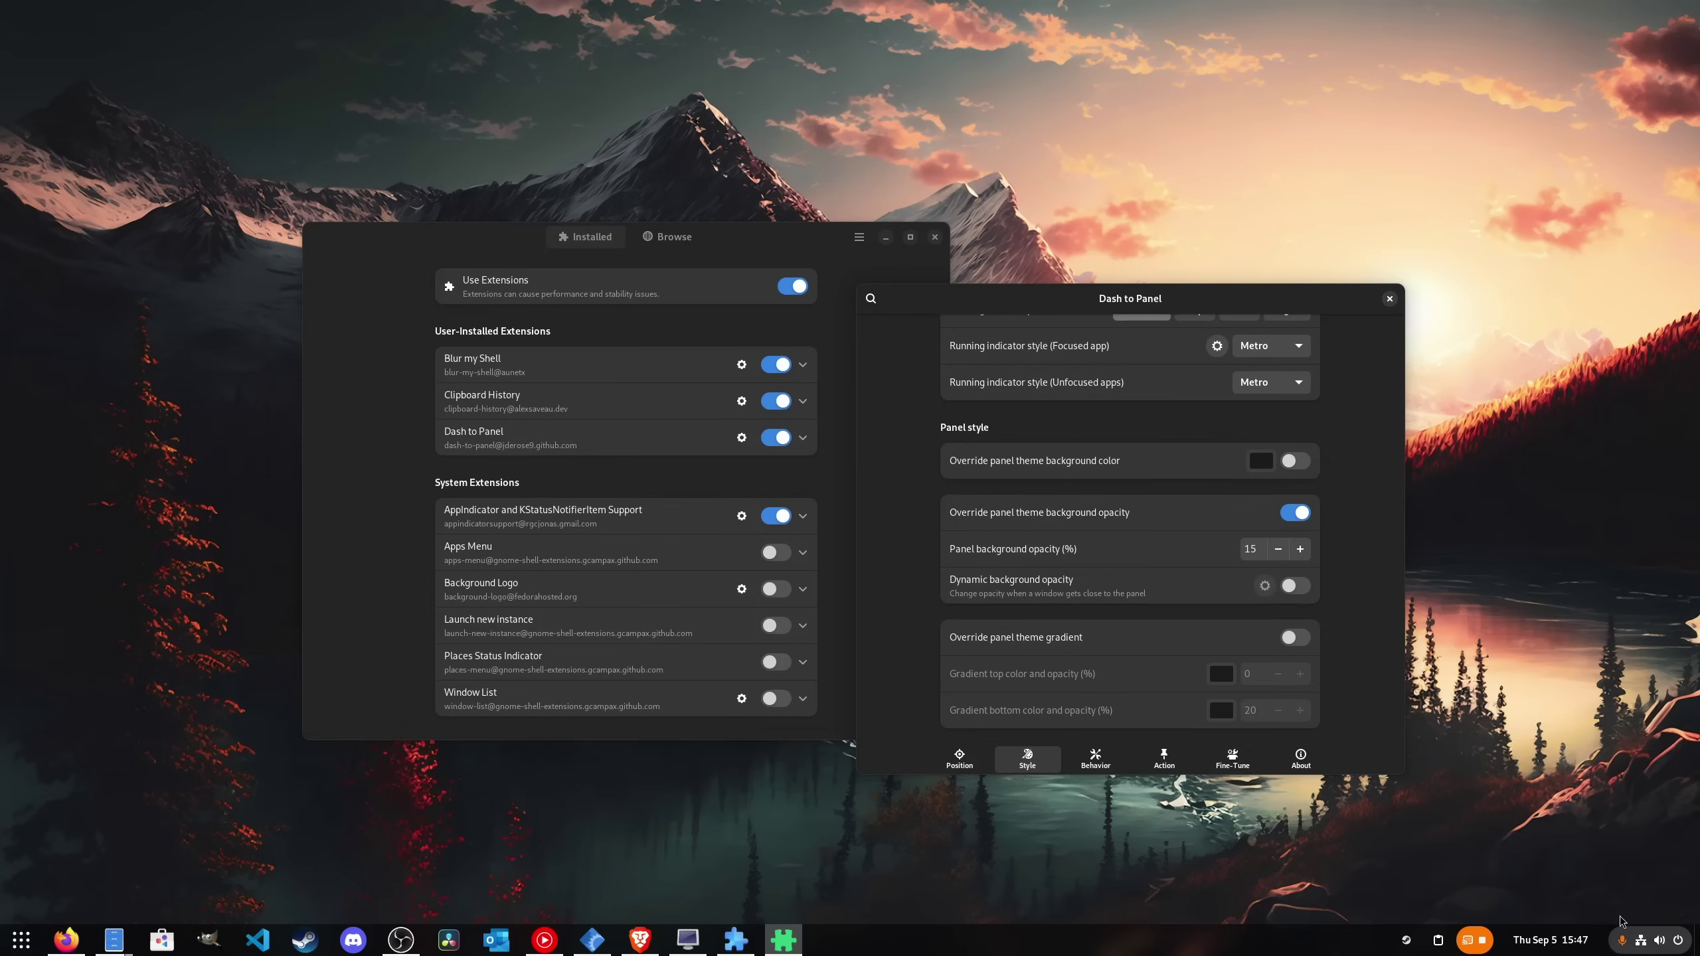
pyautogui.click(1410, 948)
pyautogui.click(1371, 951)
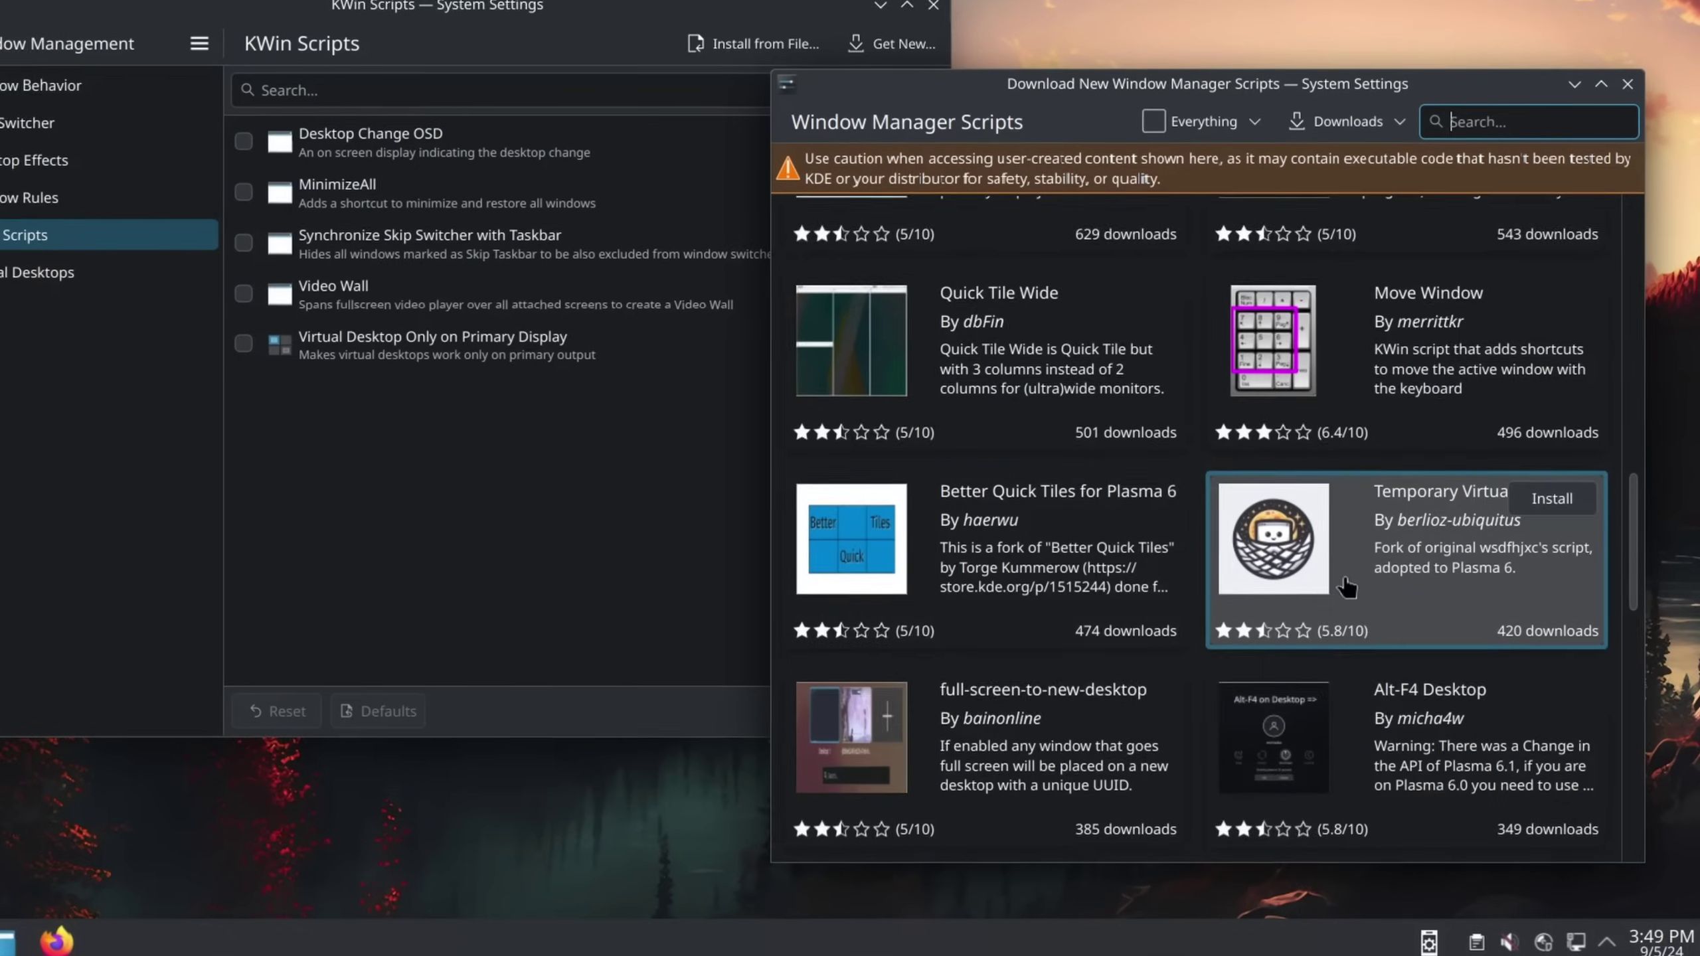
# - Narrow the Files window and bring up Tiling Shell's layout choices
pyautogui.scroll(-3, 1406, 665)
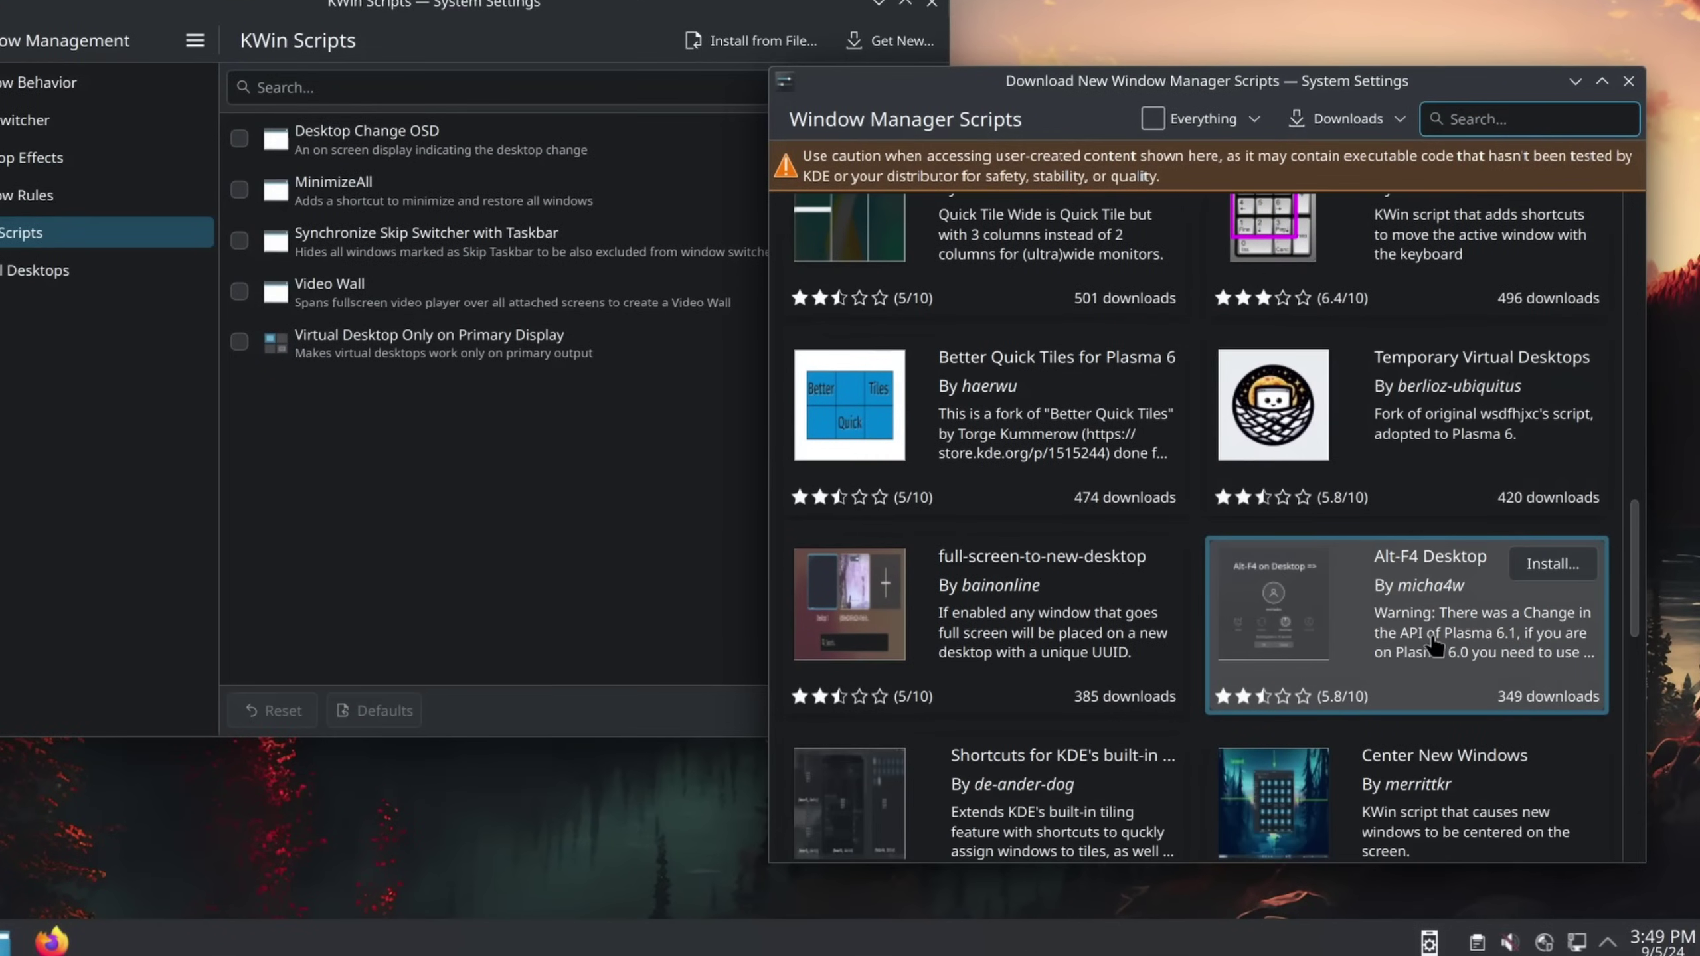
pyautogui.scroll(-3, 1404, 704)
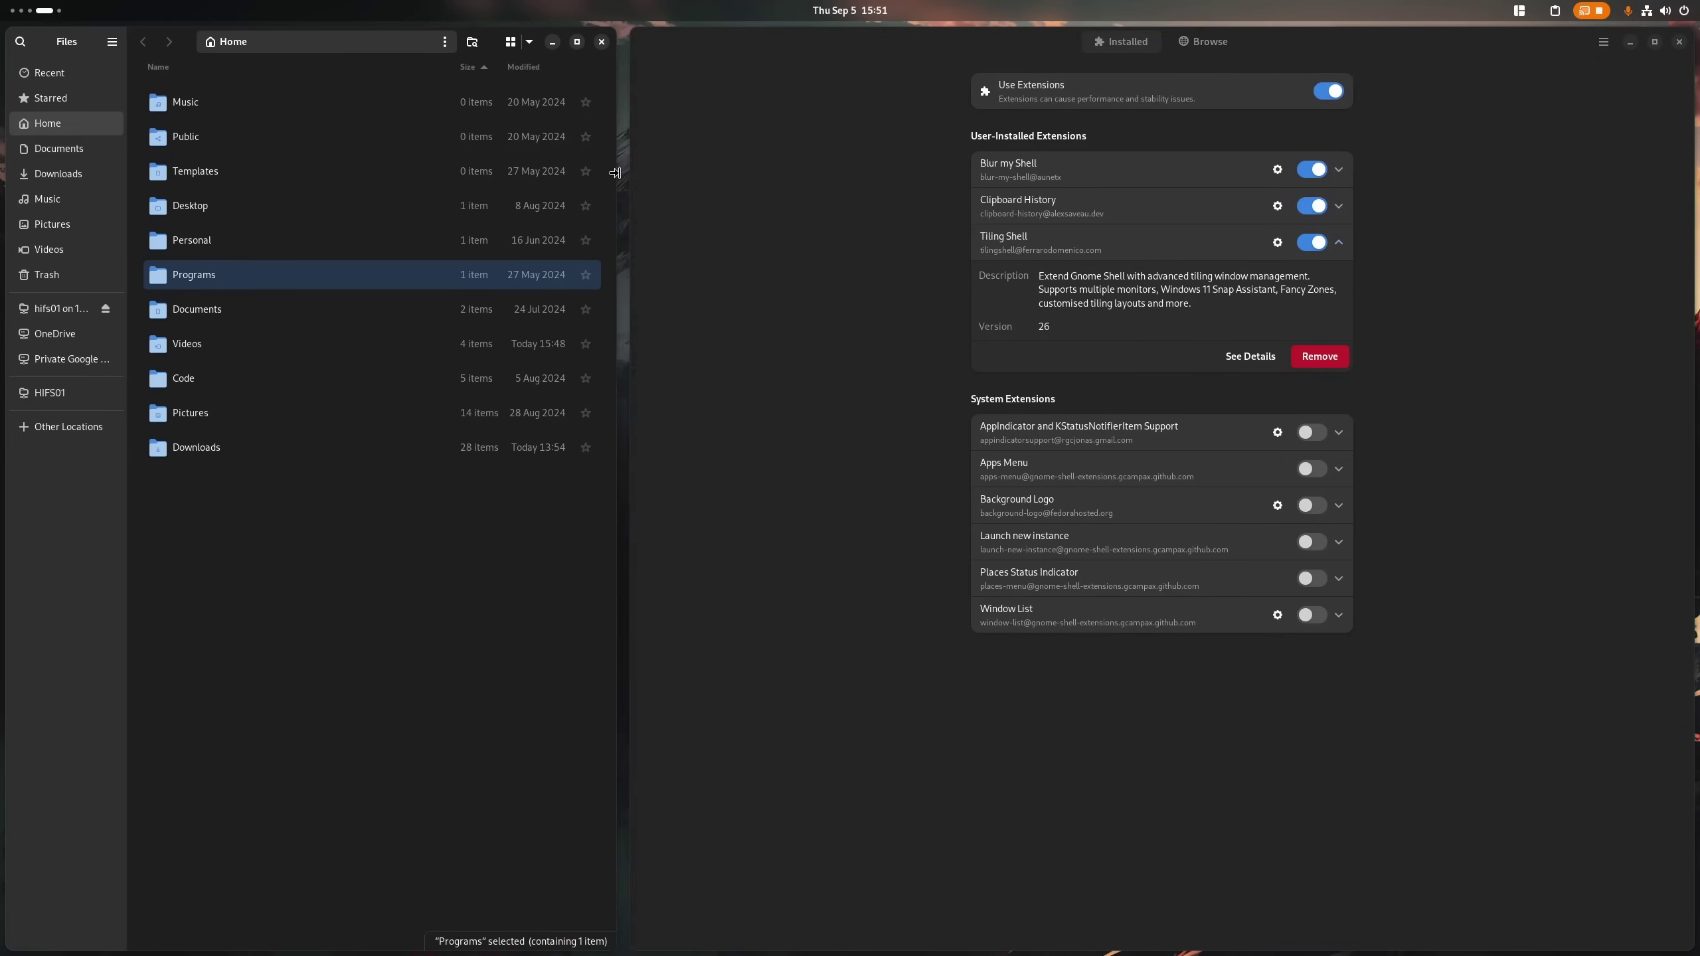
pyautogui.moveTo(615, 173); pyautogui.dragTo(527, 177)
pyautogui.click(1517, 11)
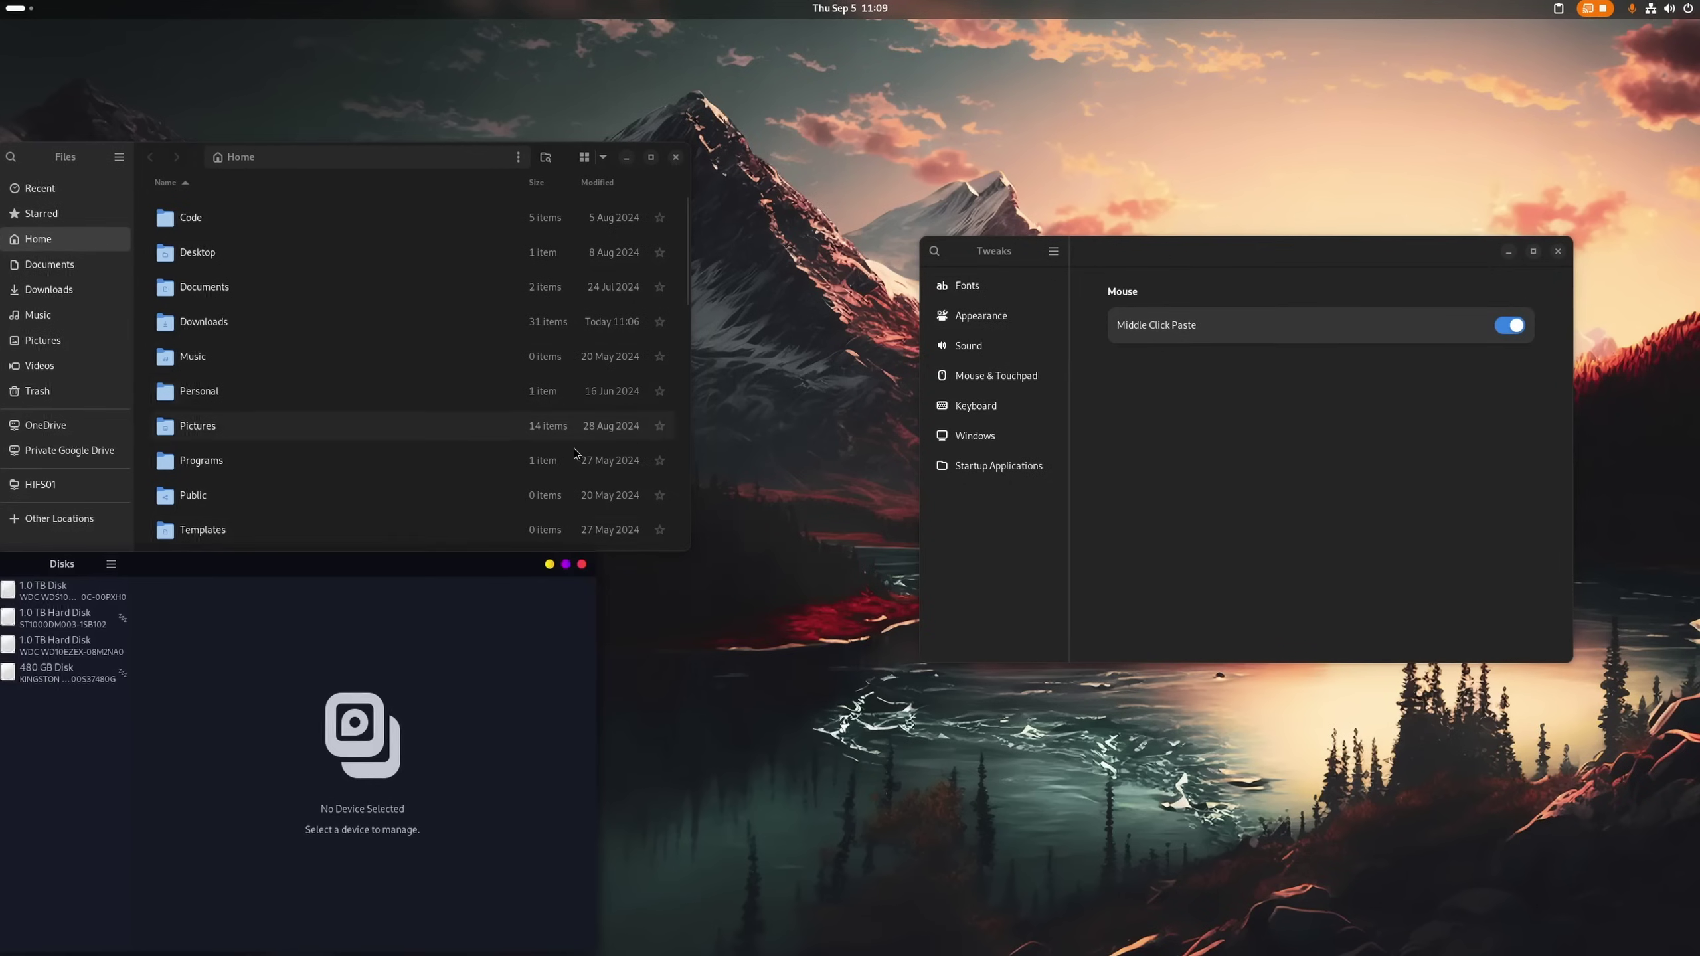
# - Centre the new Disks window, raise Tweaks and show its Appearance settings
pyautogui.moveTo(442, 550); pyautogui.dragTo(825, 355)
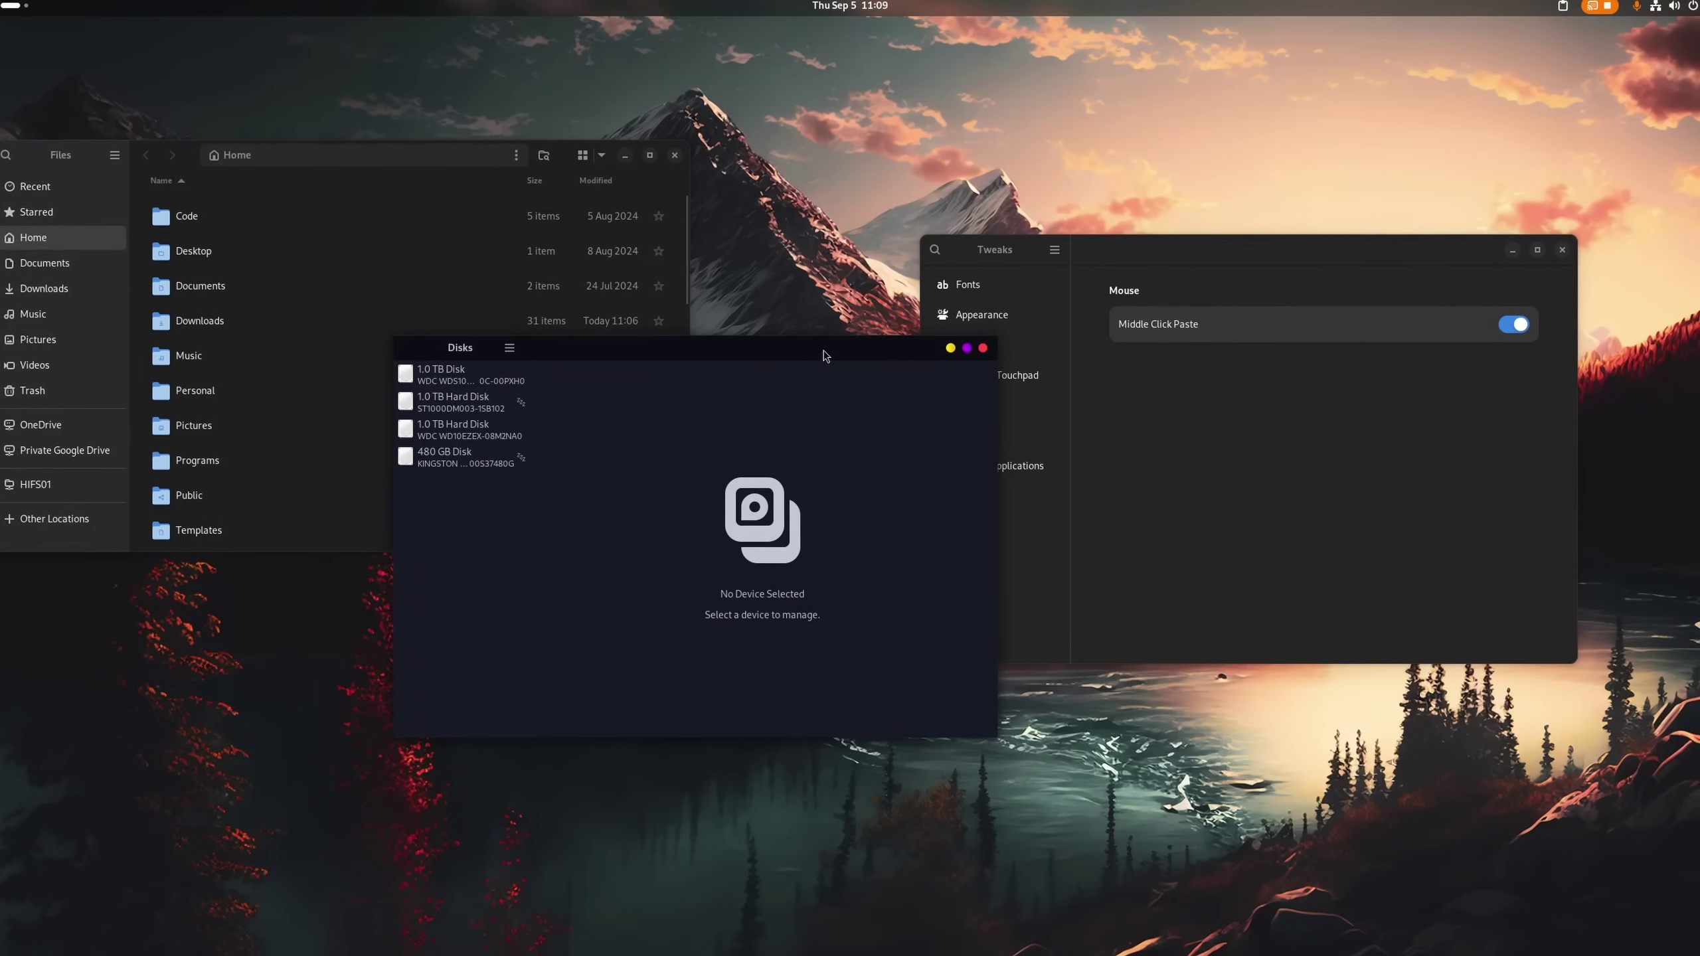
pyautogui.click(1189, 247)
pyautogui.click(949, 322)
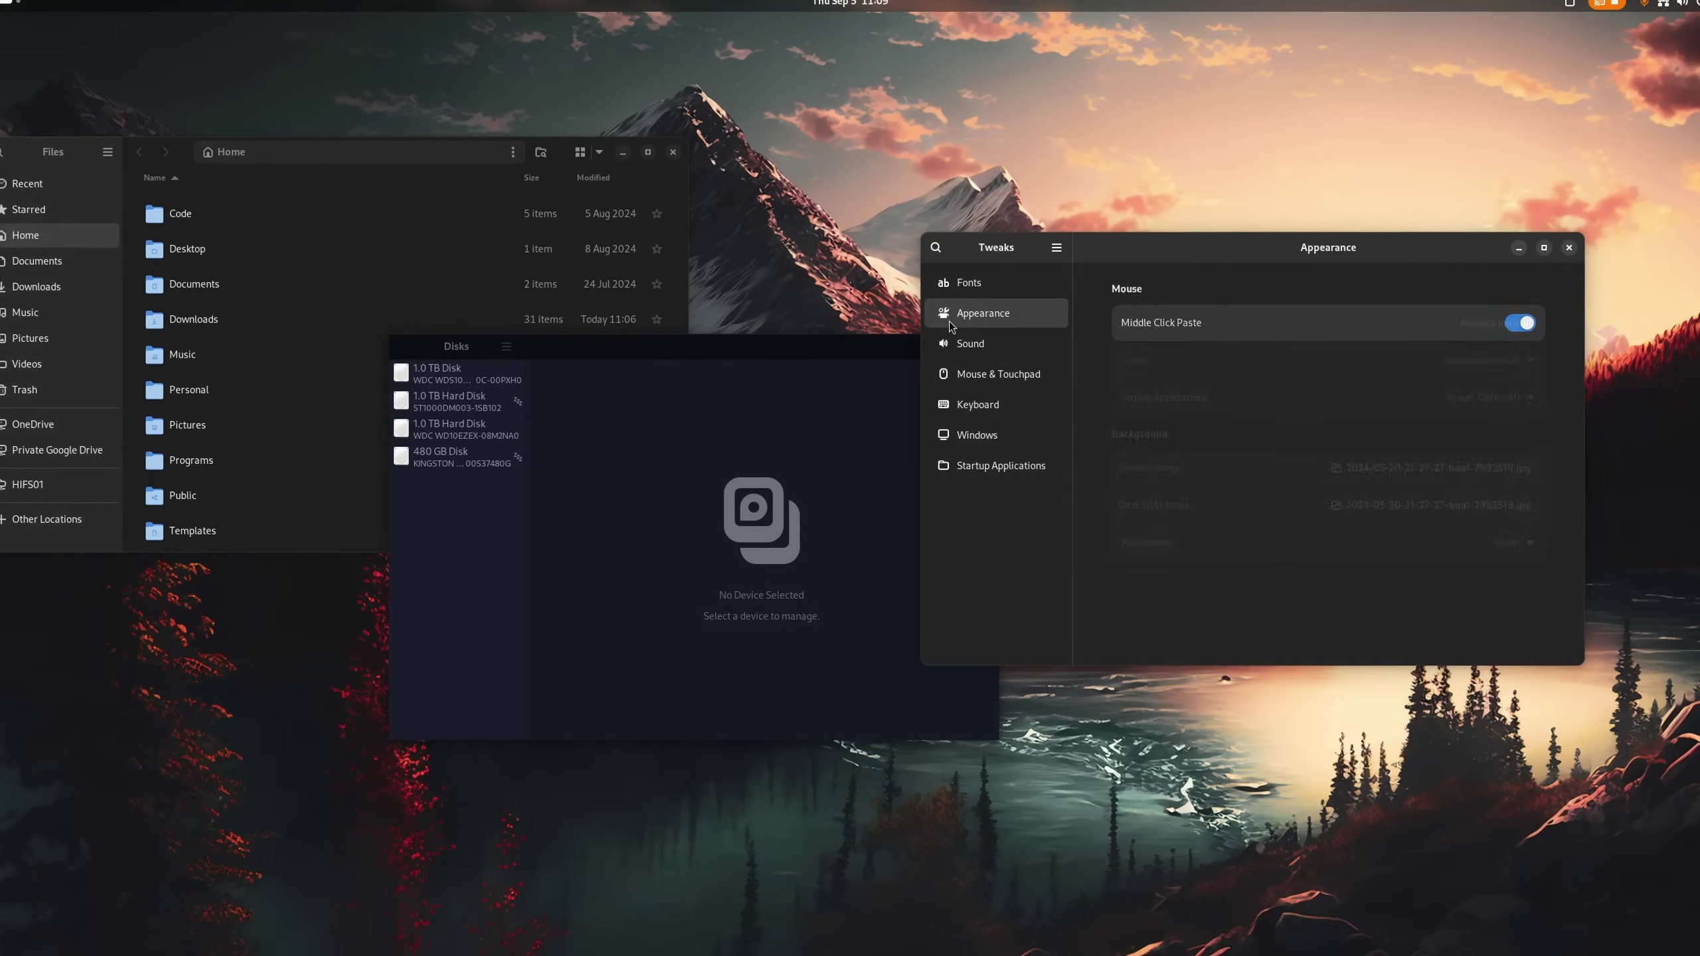
pyautogui.moveTo(1395, 254); pyautogui.dragTo(1398, 185)
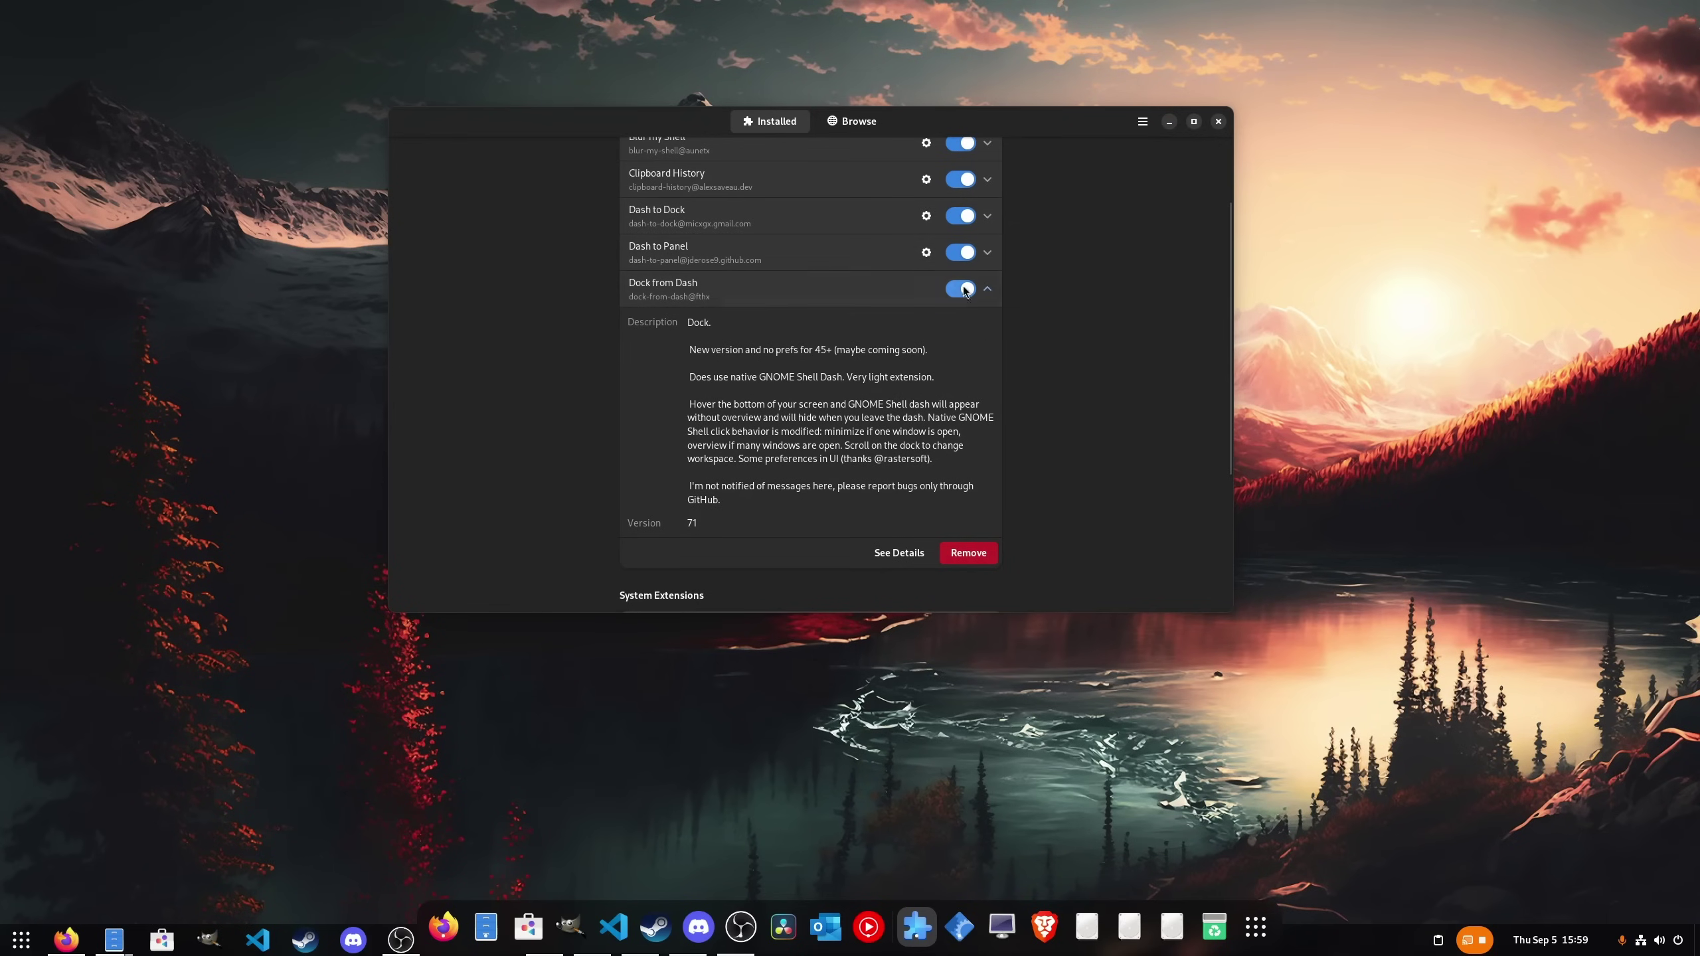
# - Toggle the Dock from Dash extension off and back on, leaving it enabled
pyautogui.click(964, 287)
pyautogui.click(963, 318)
pyautogui.click(964, 319)
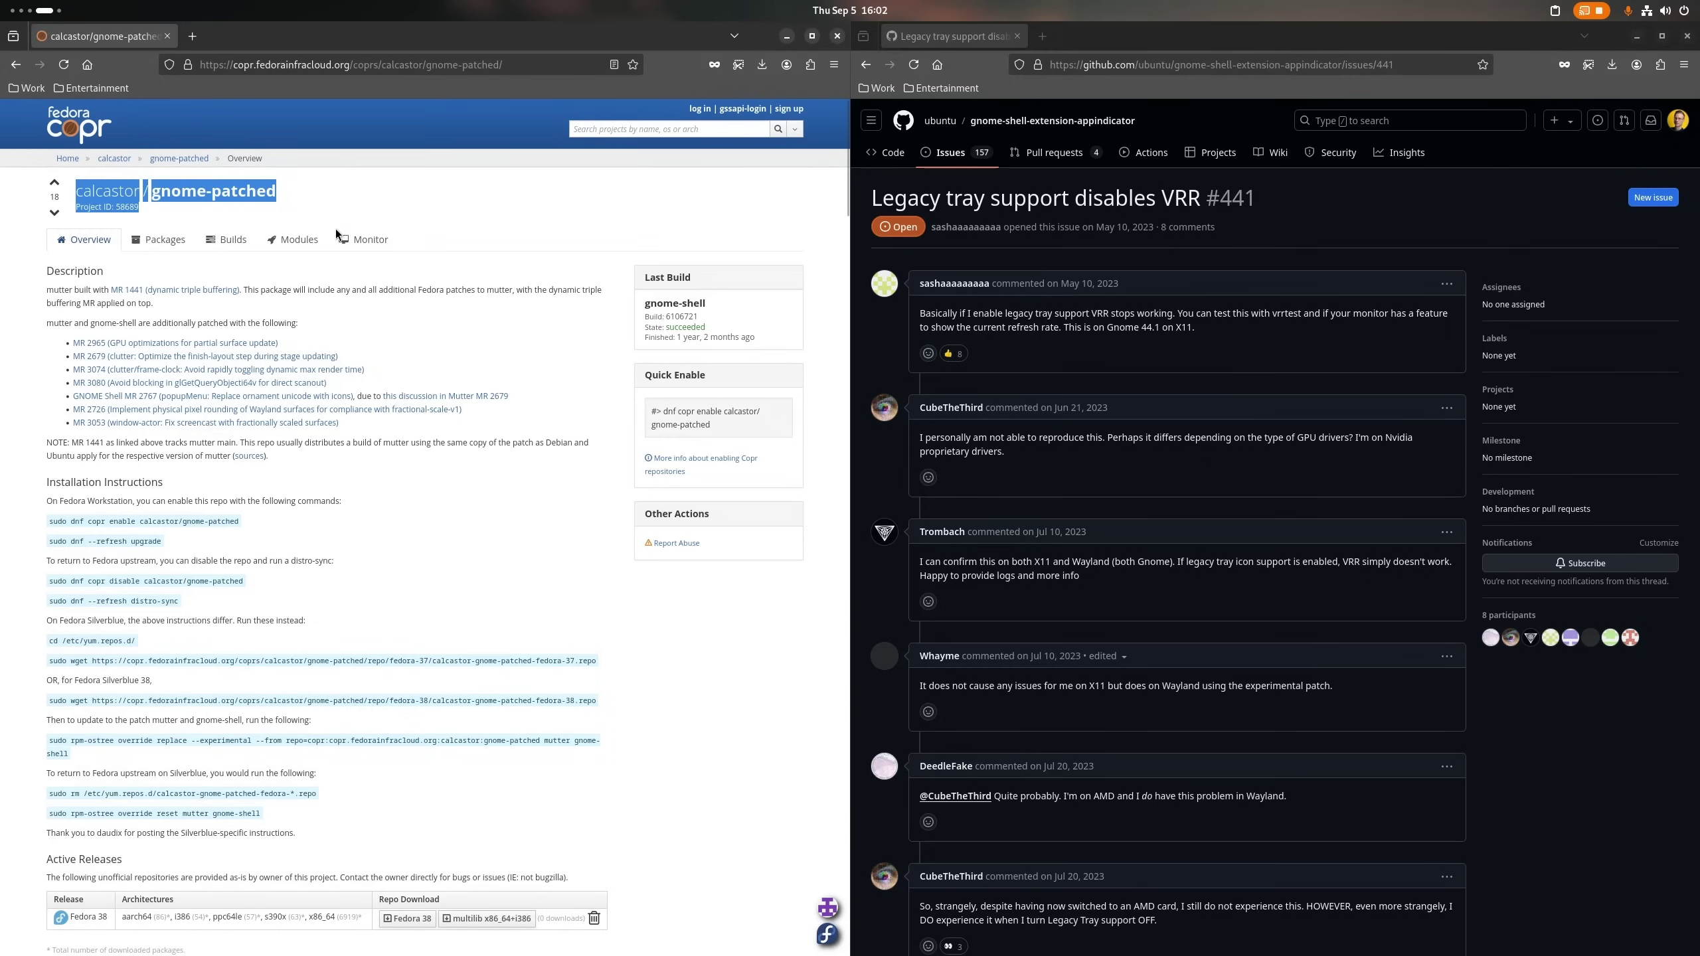
# - Select the GitHub issue title 'Legacy tray support disables VRR' in the right-hand Firefox window
pyautogui.moveTo(337, 234); pyautogui.dragTo(460, 467)
pyautogui.click(481, 529)
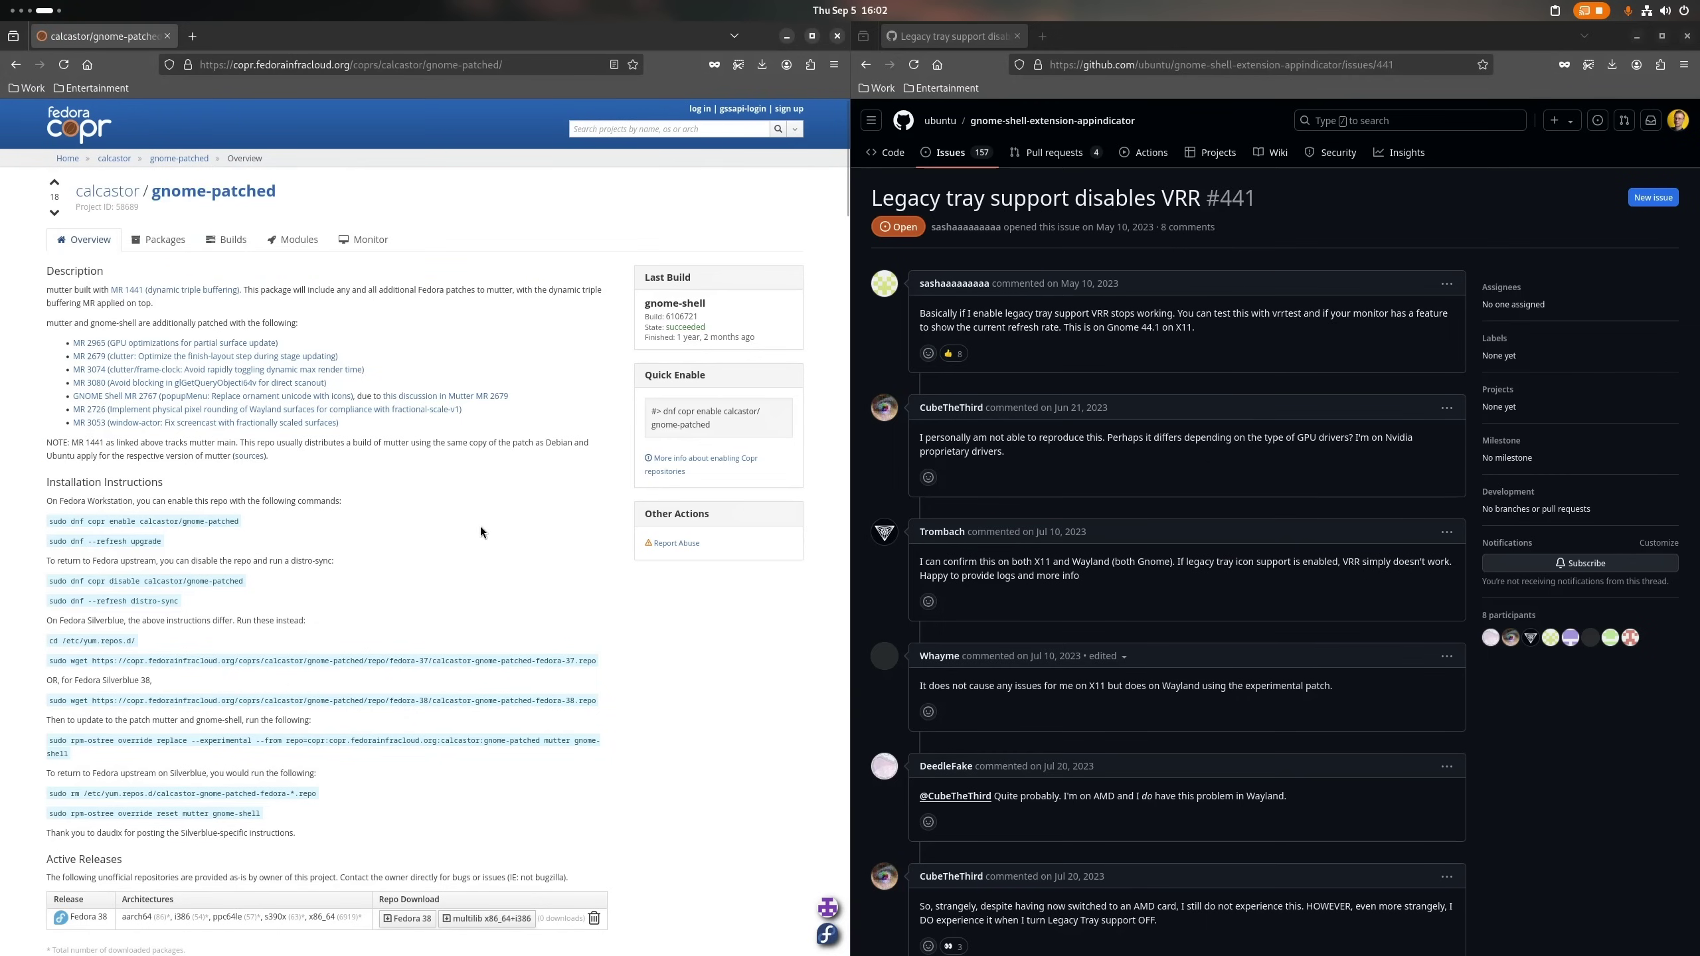
pyautogui.moveTo(868, 203); pyautogui.dragTo(974, 197)
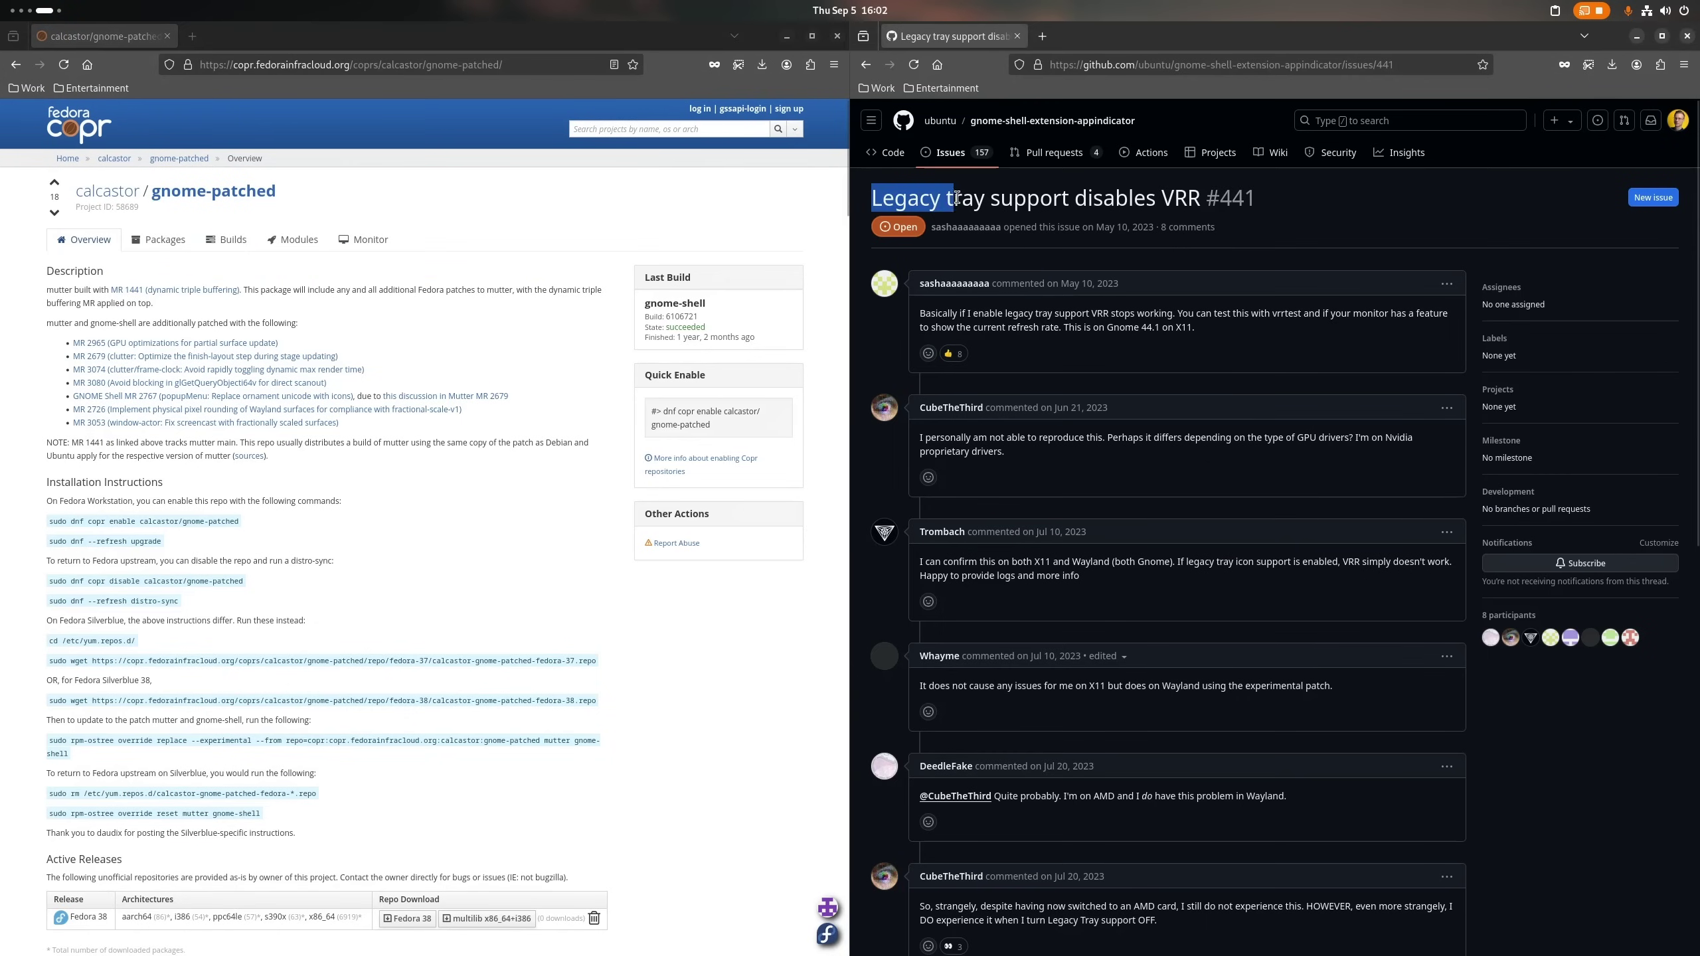
pyautogui.moveTo(1193, 195); pyautogui.dragTo(1212, 202)
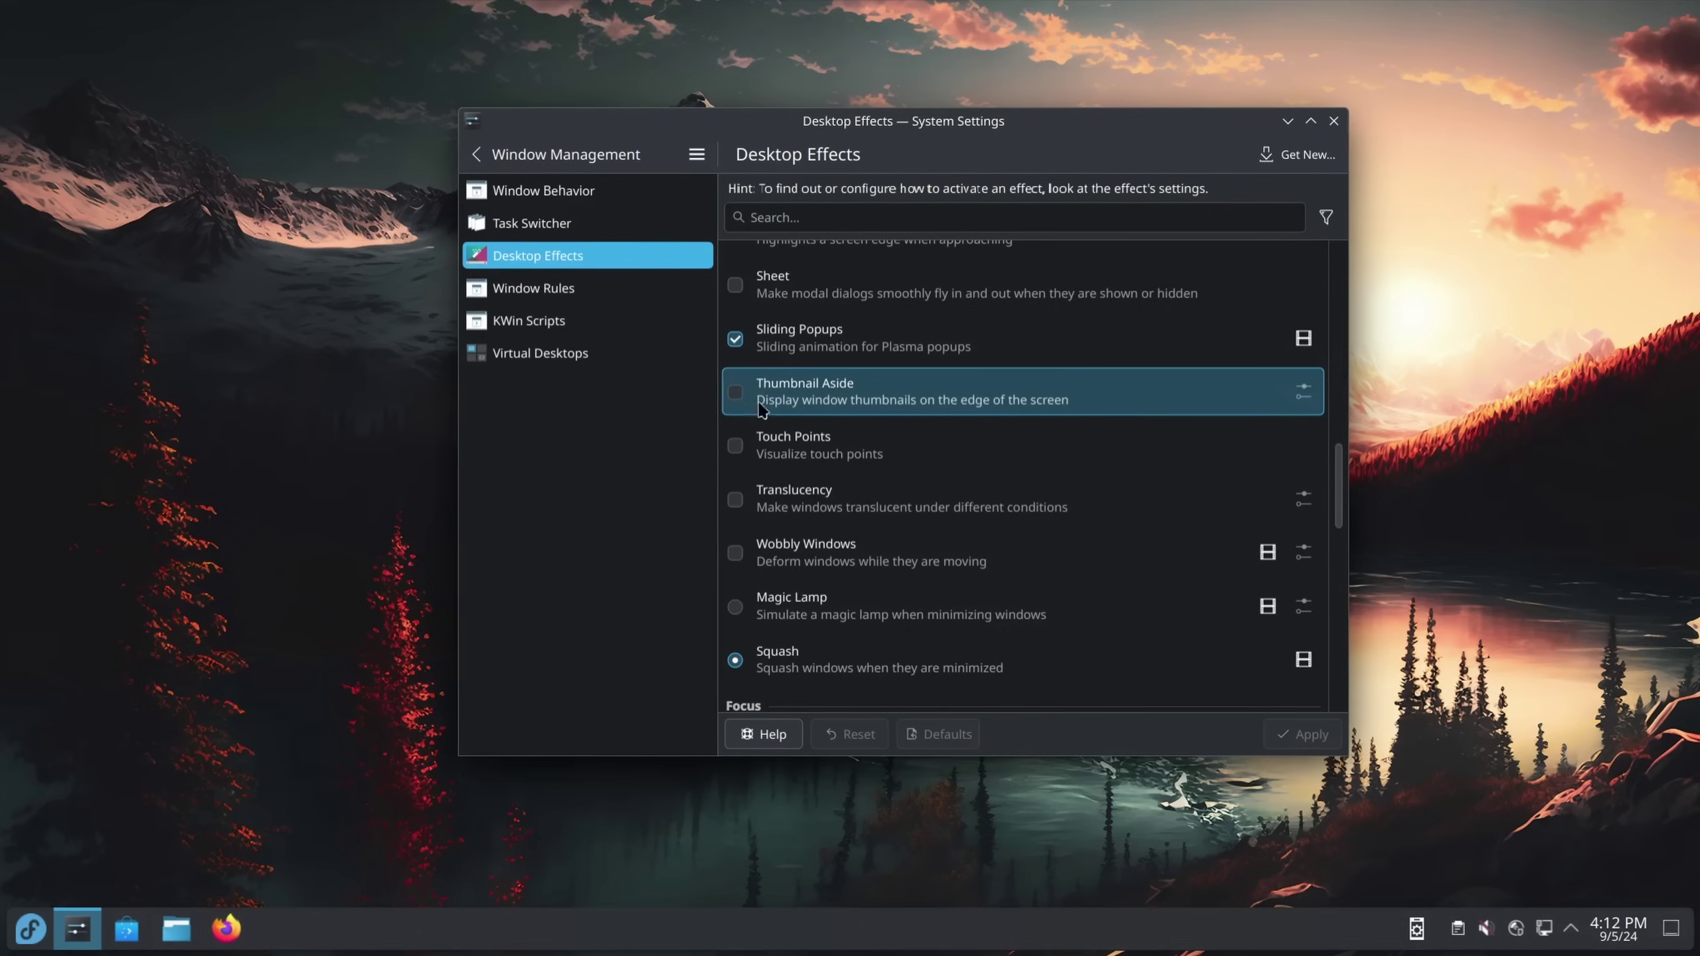
pyautogui.click(1305, 391)
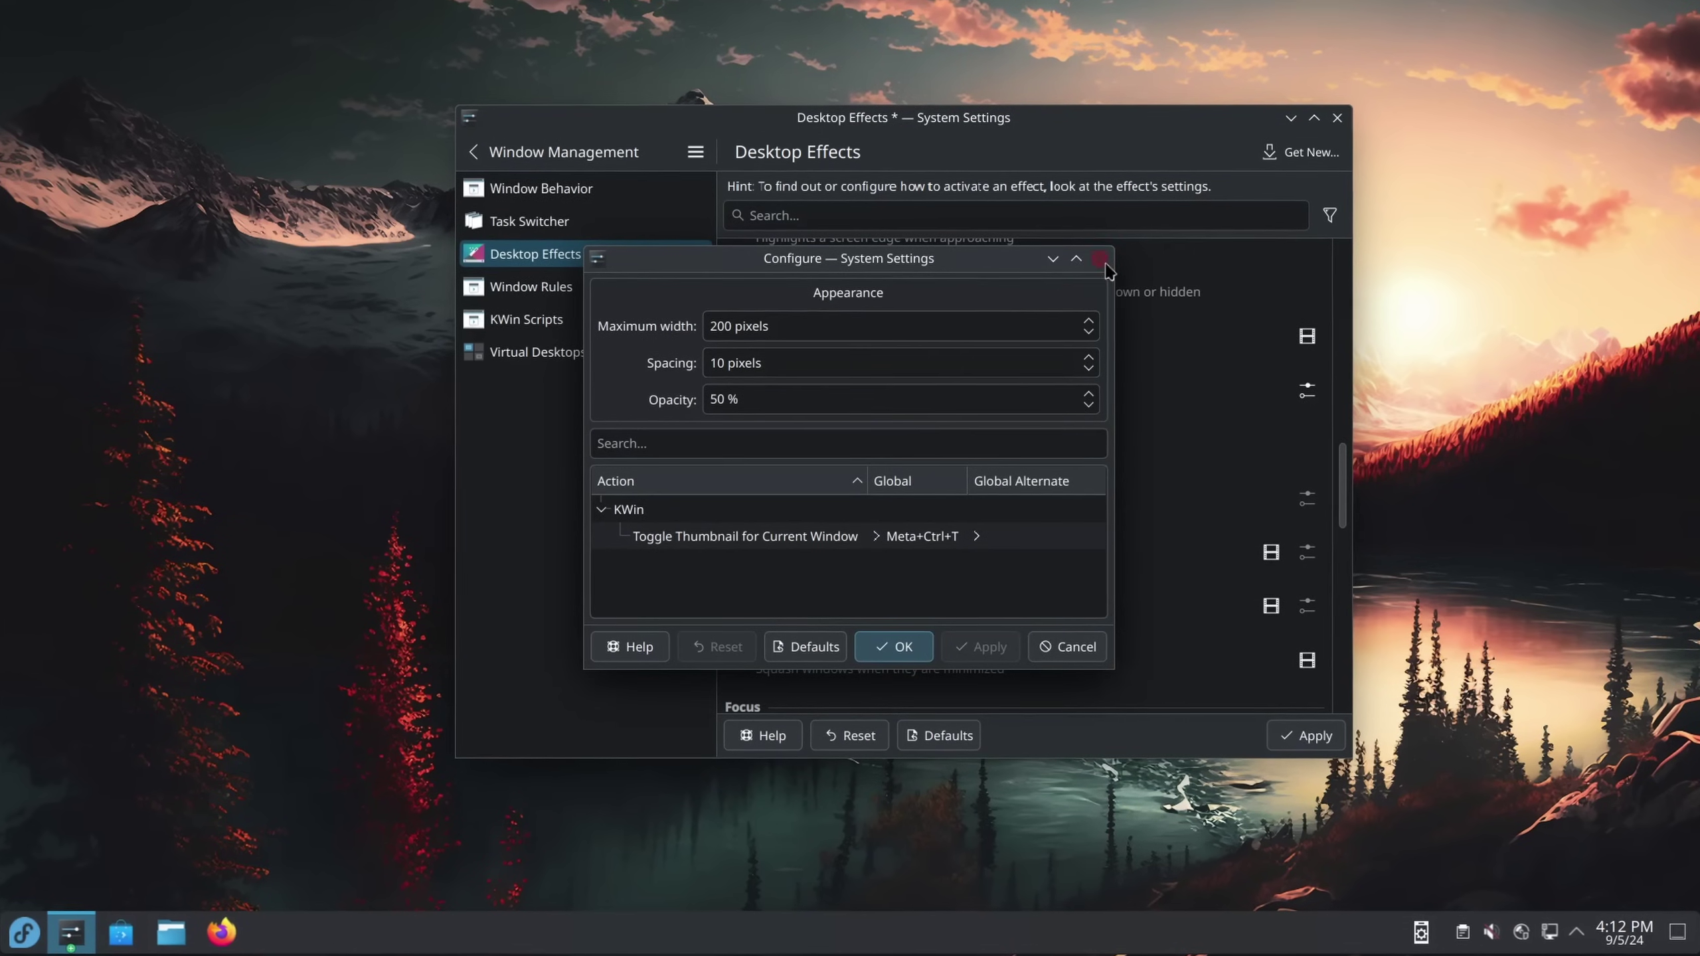
pyautogui.click(1100, 258)
pyautogui.scroll(-1, 737, 396)
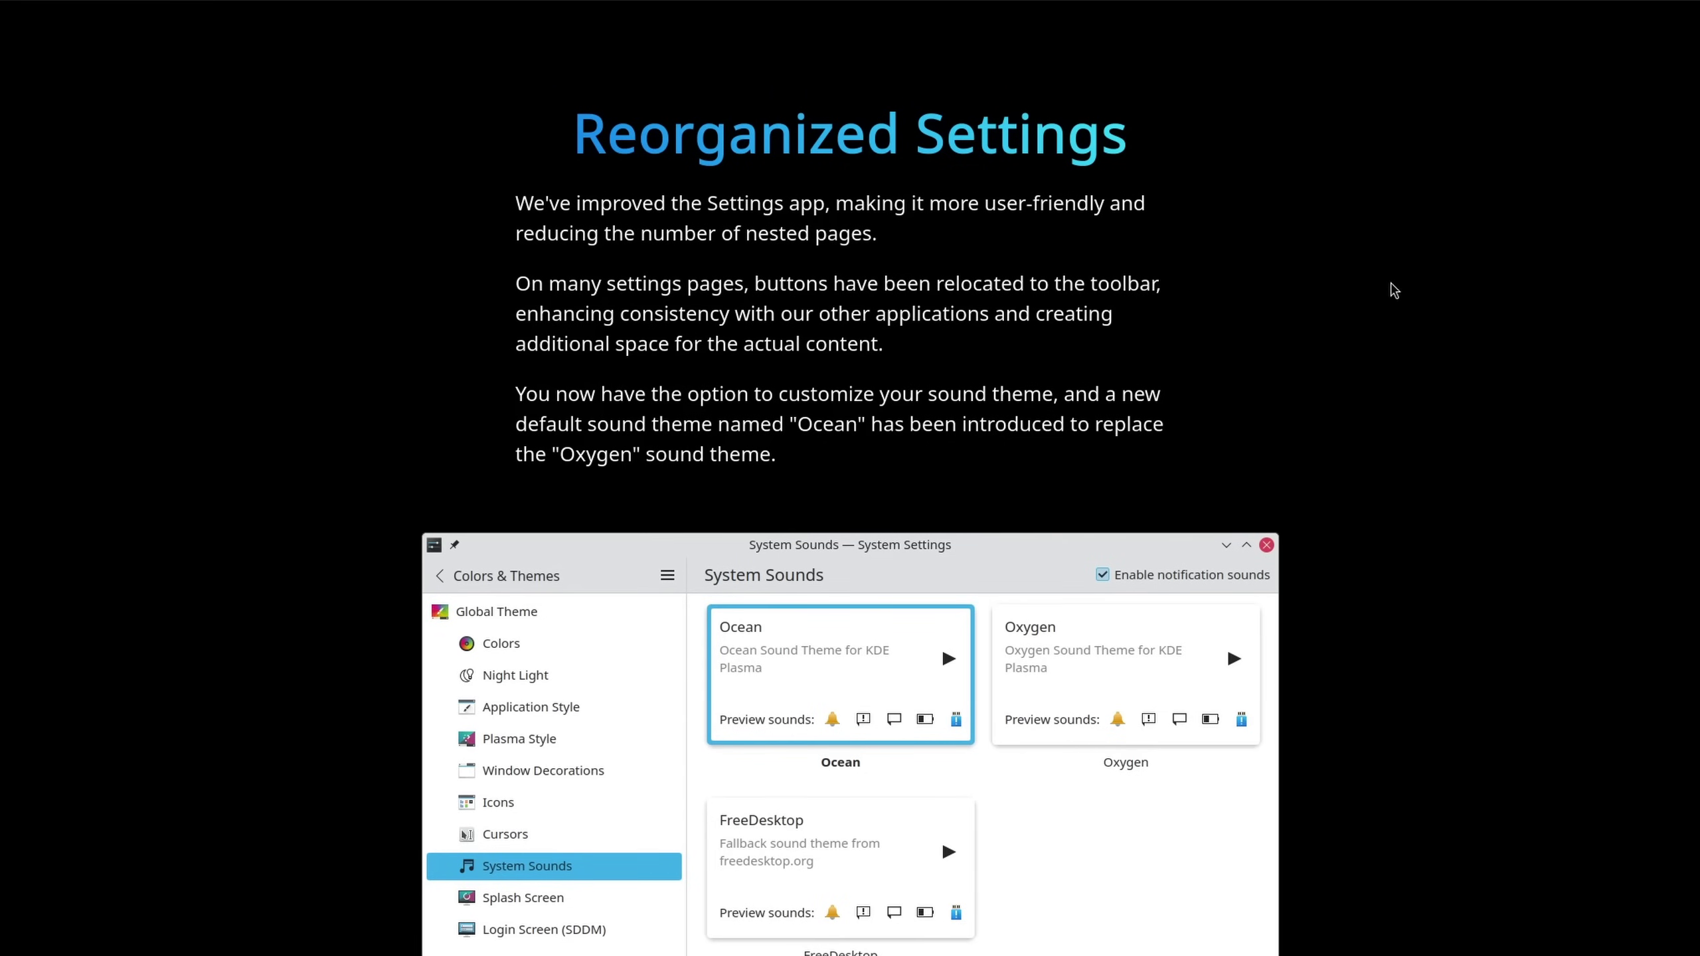
# - Scroll through the KDE and GNOME pages and select the merge request's title
pyautogui.scroll(-20, 1395, 292)
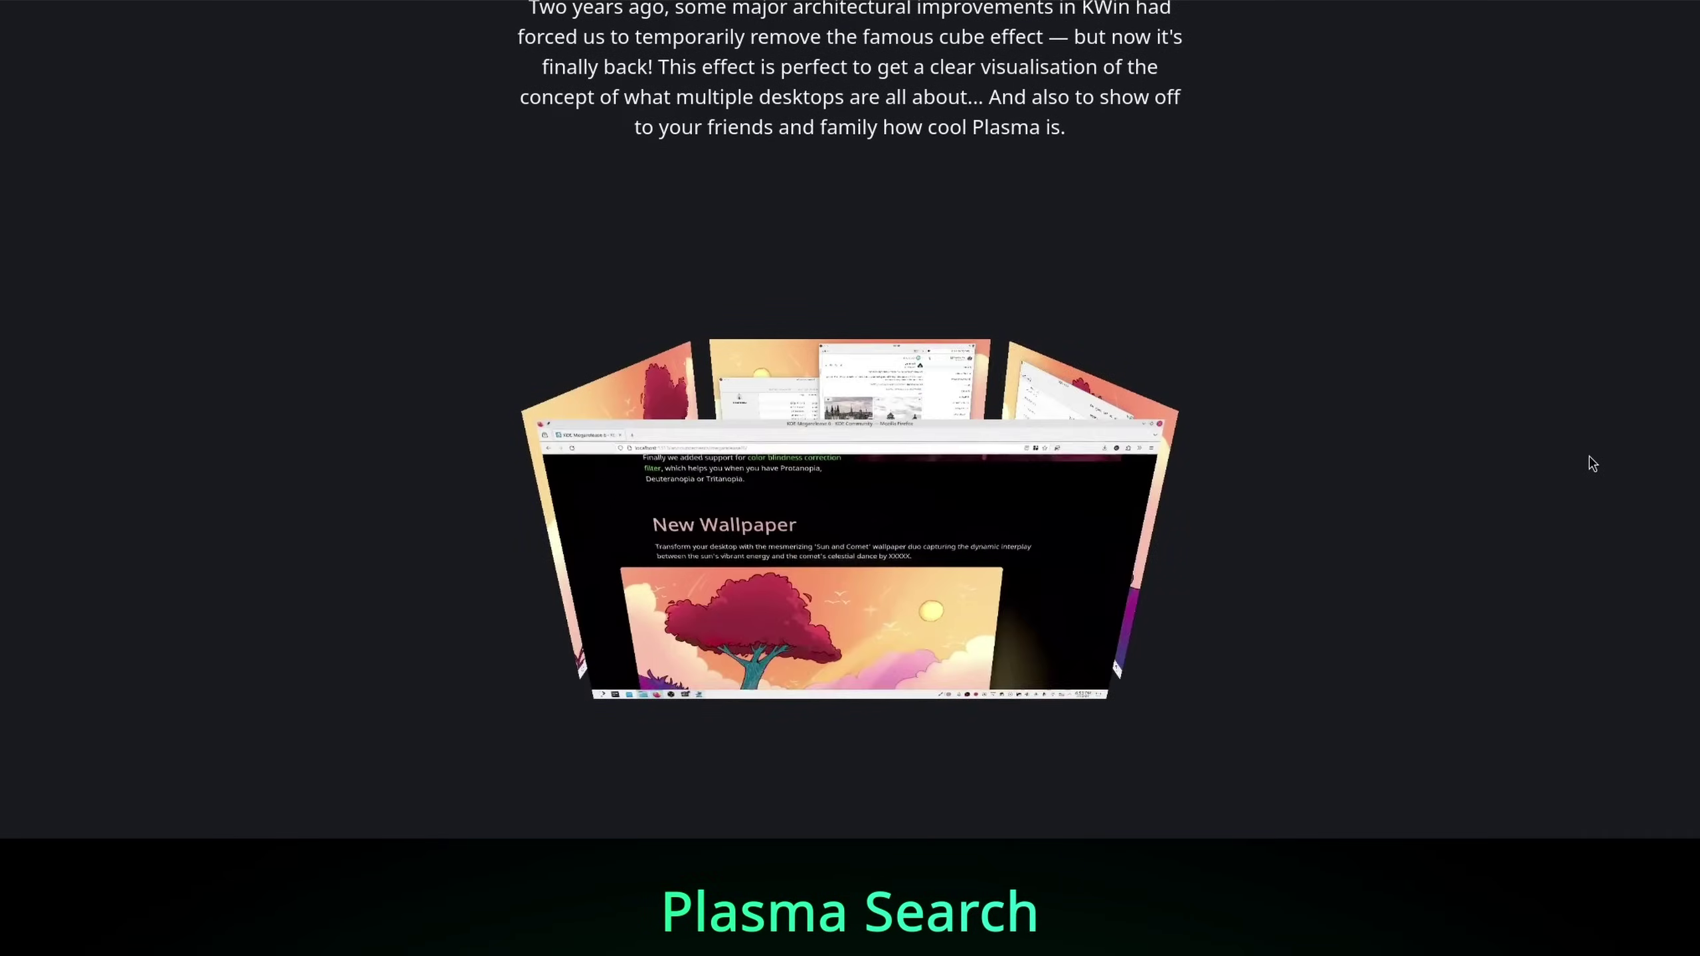
pyautogui.scroll(-2, 1592, 463)
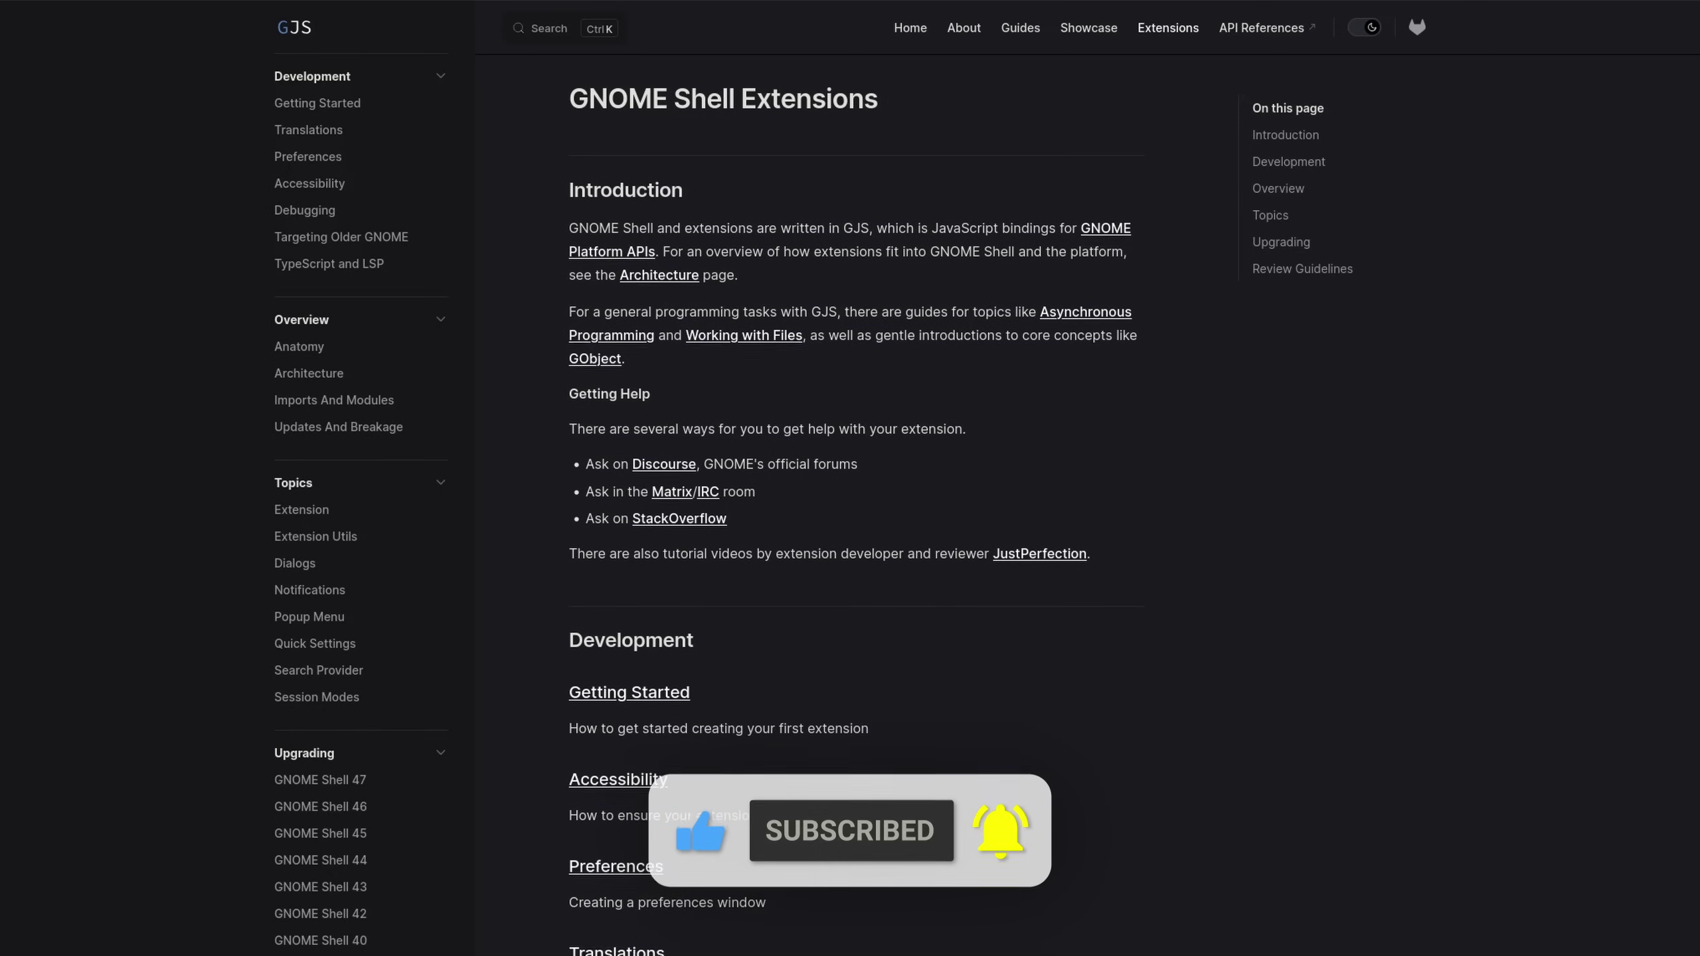
pyautogui.scroll(-1, 855, 502)
pyautogui.scroll(-2, 855, 502)
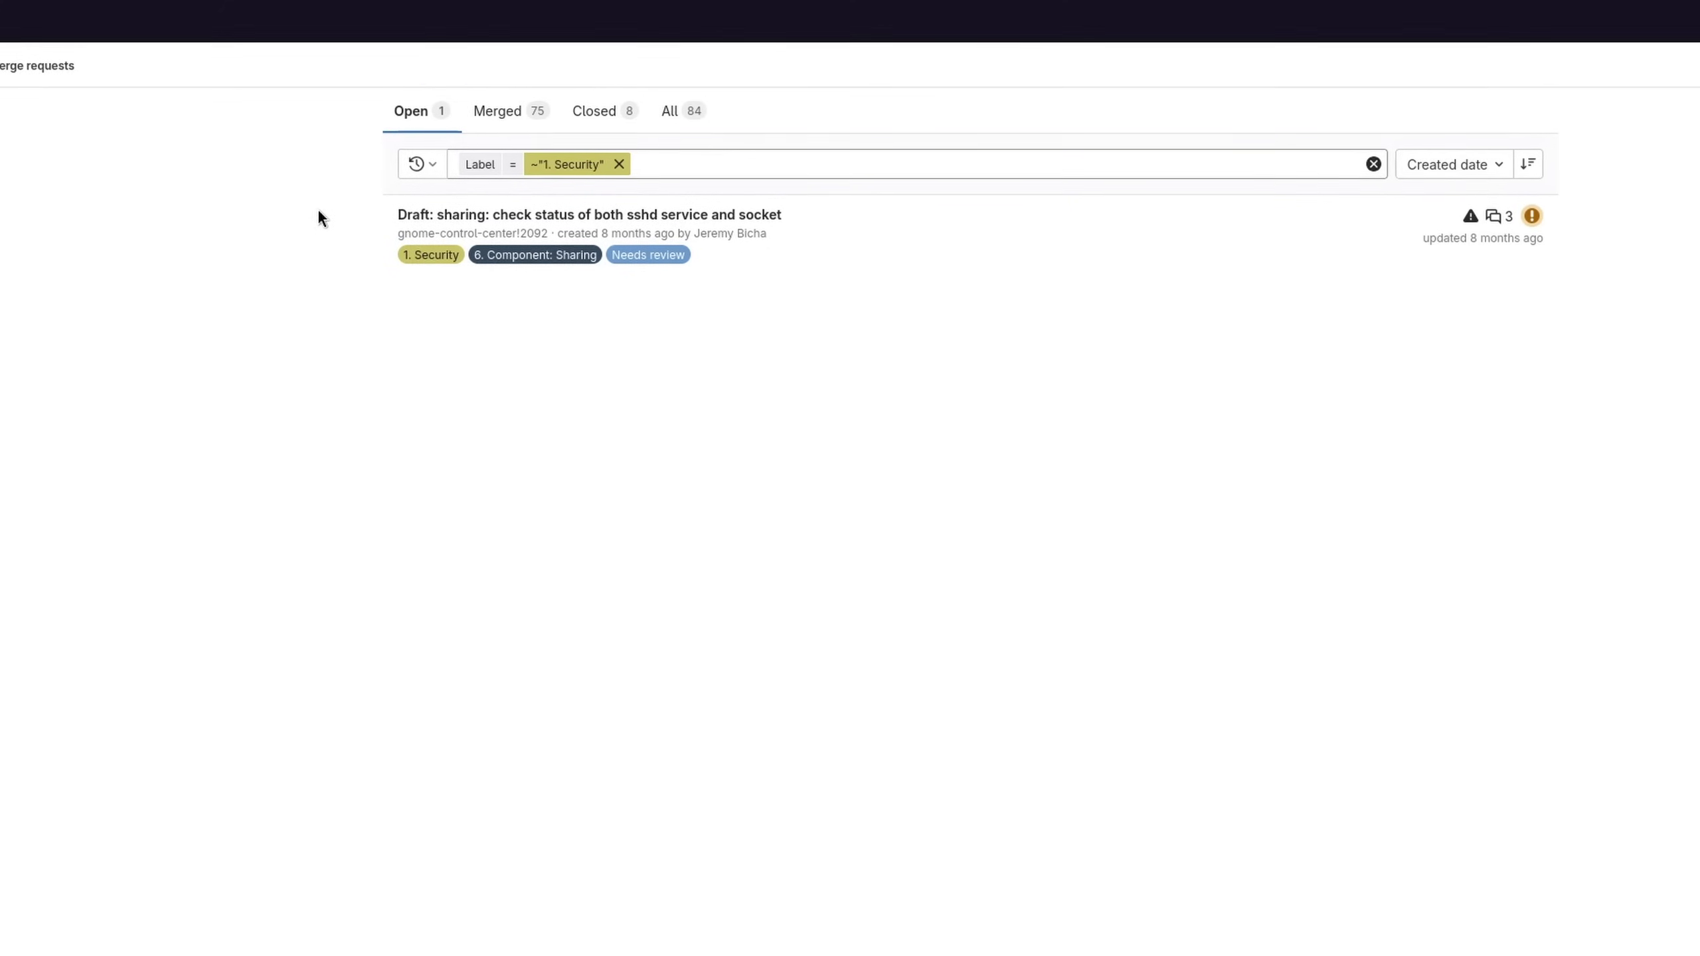
pyautogui.moveTo(317, 213); pyautogui.dragTo(807, 223)
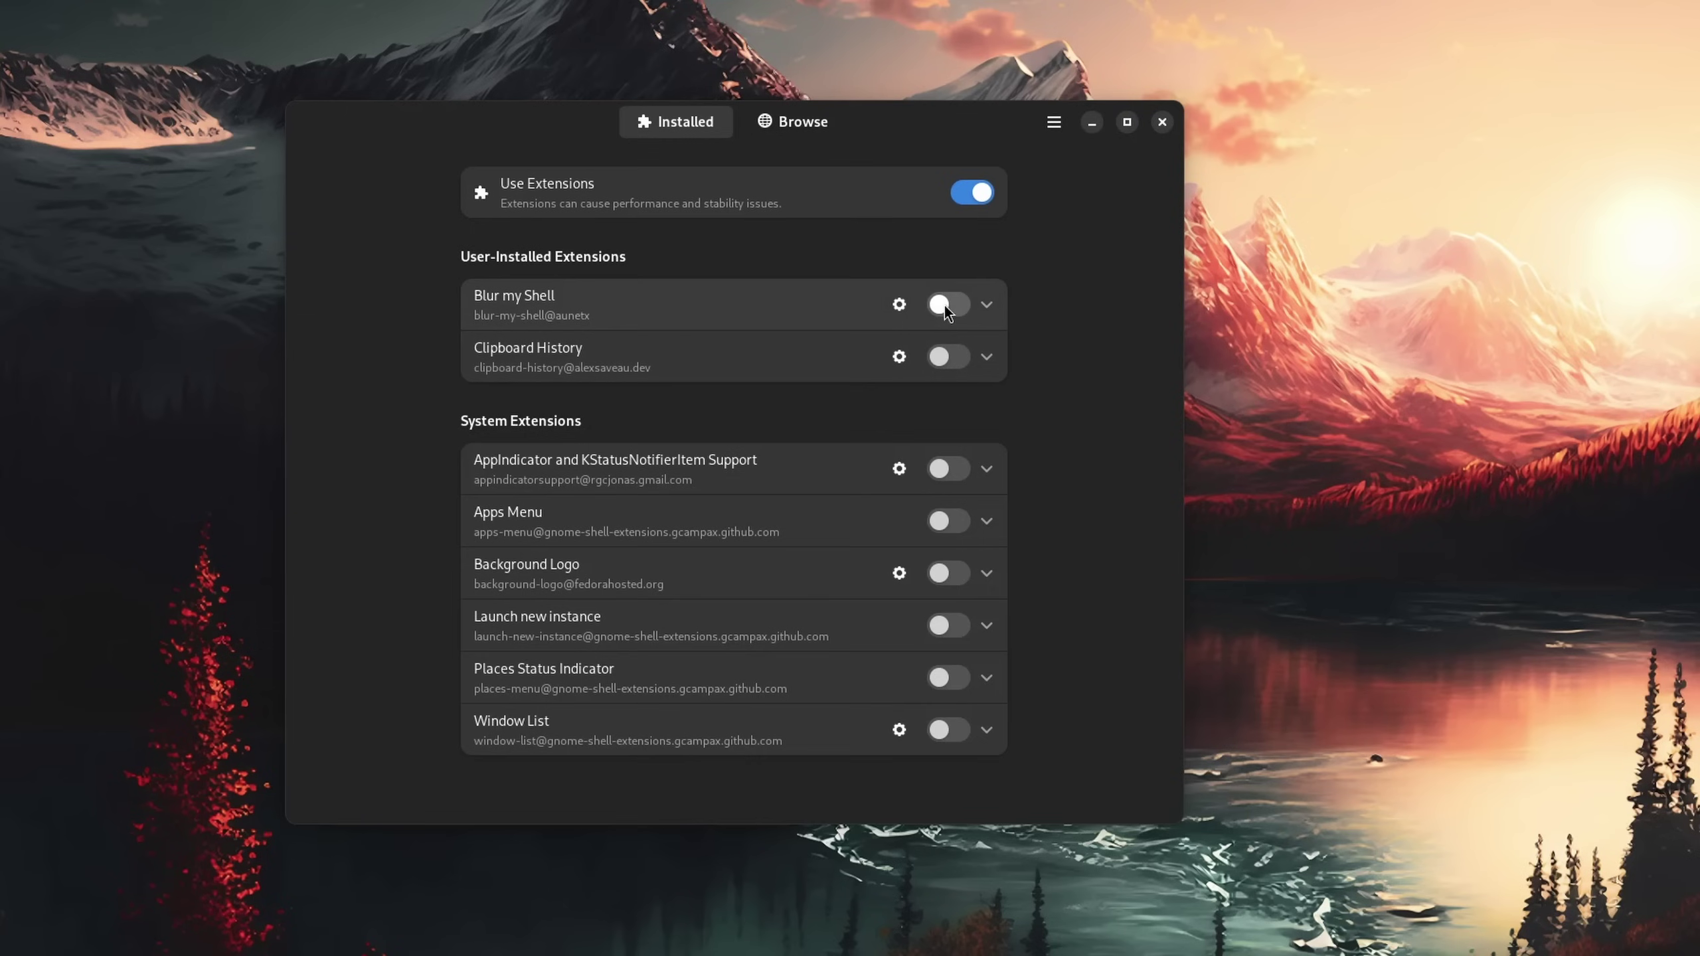
# - Switch on Blur my Shell and Clipboard History, briefly toggling Mouse Click Animation on and off
pyautogui.click(944, 306)
pyautogui.click(943, 354)
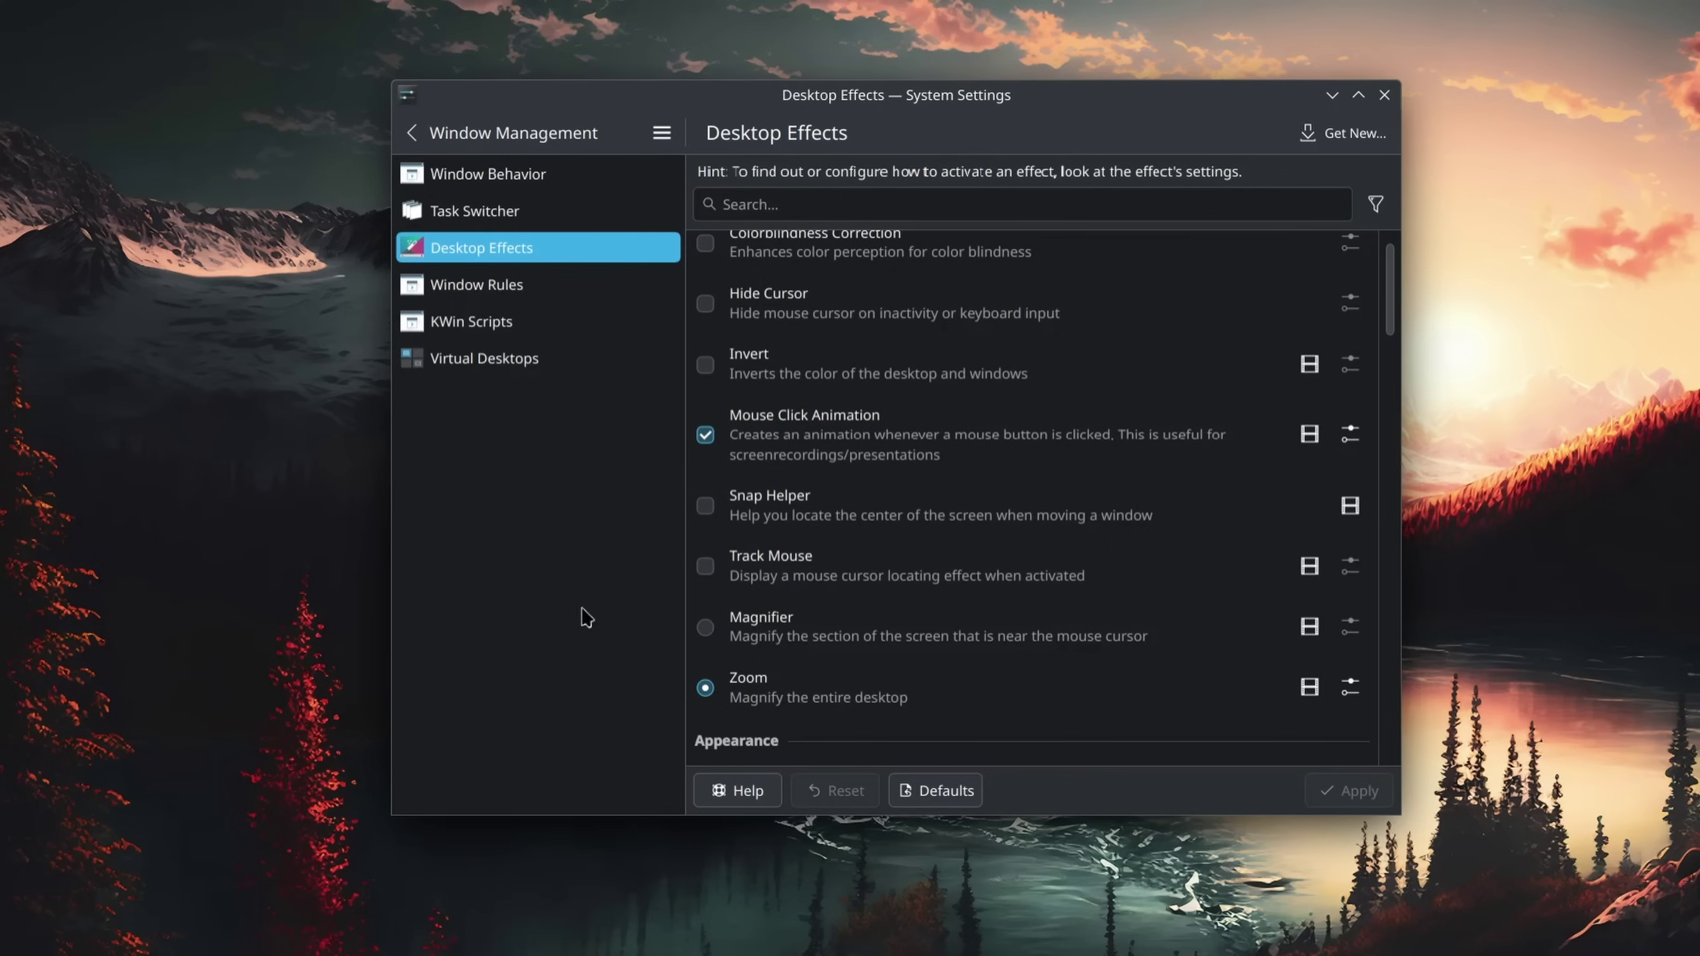
pyautogui.click(706, 435)
pyautogui.click(706, 435)
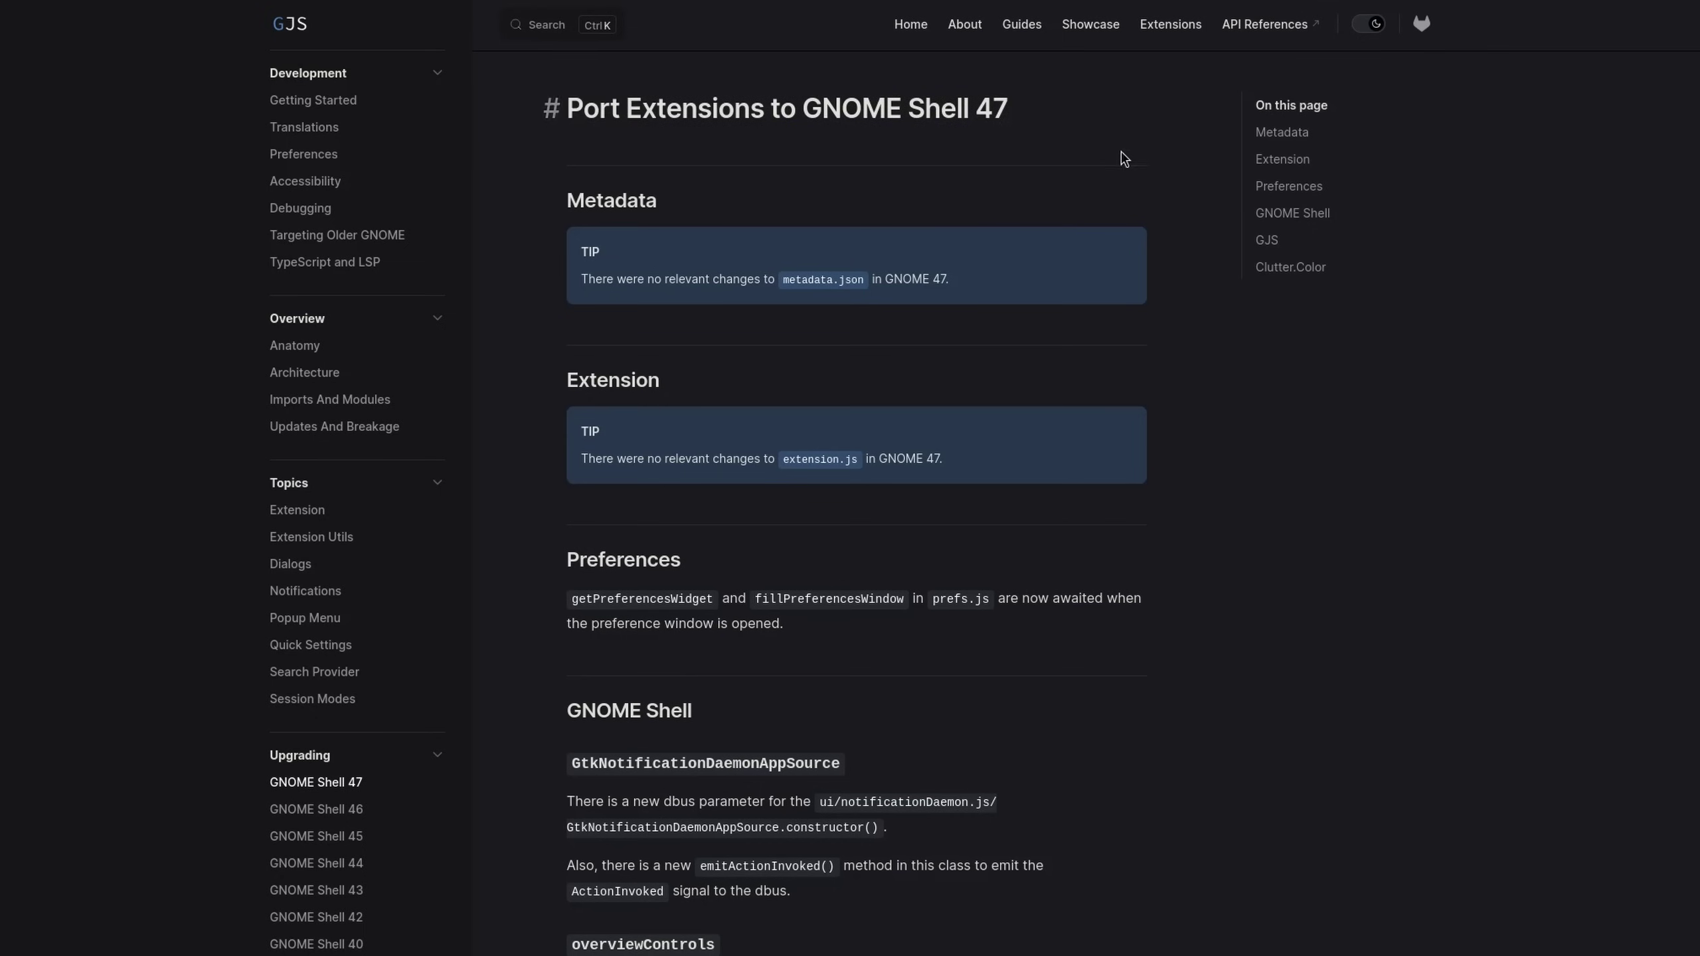
pyautogui.scroll(-5, 1129, 164)
pyautogui.scroll(-9, 1211, 327)
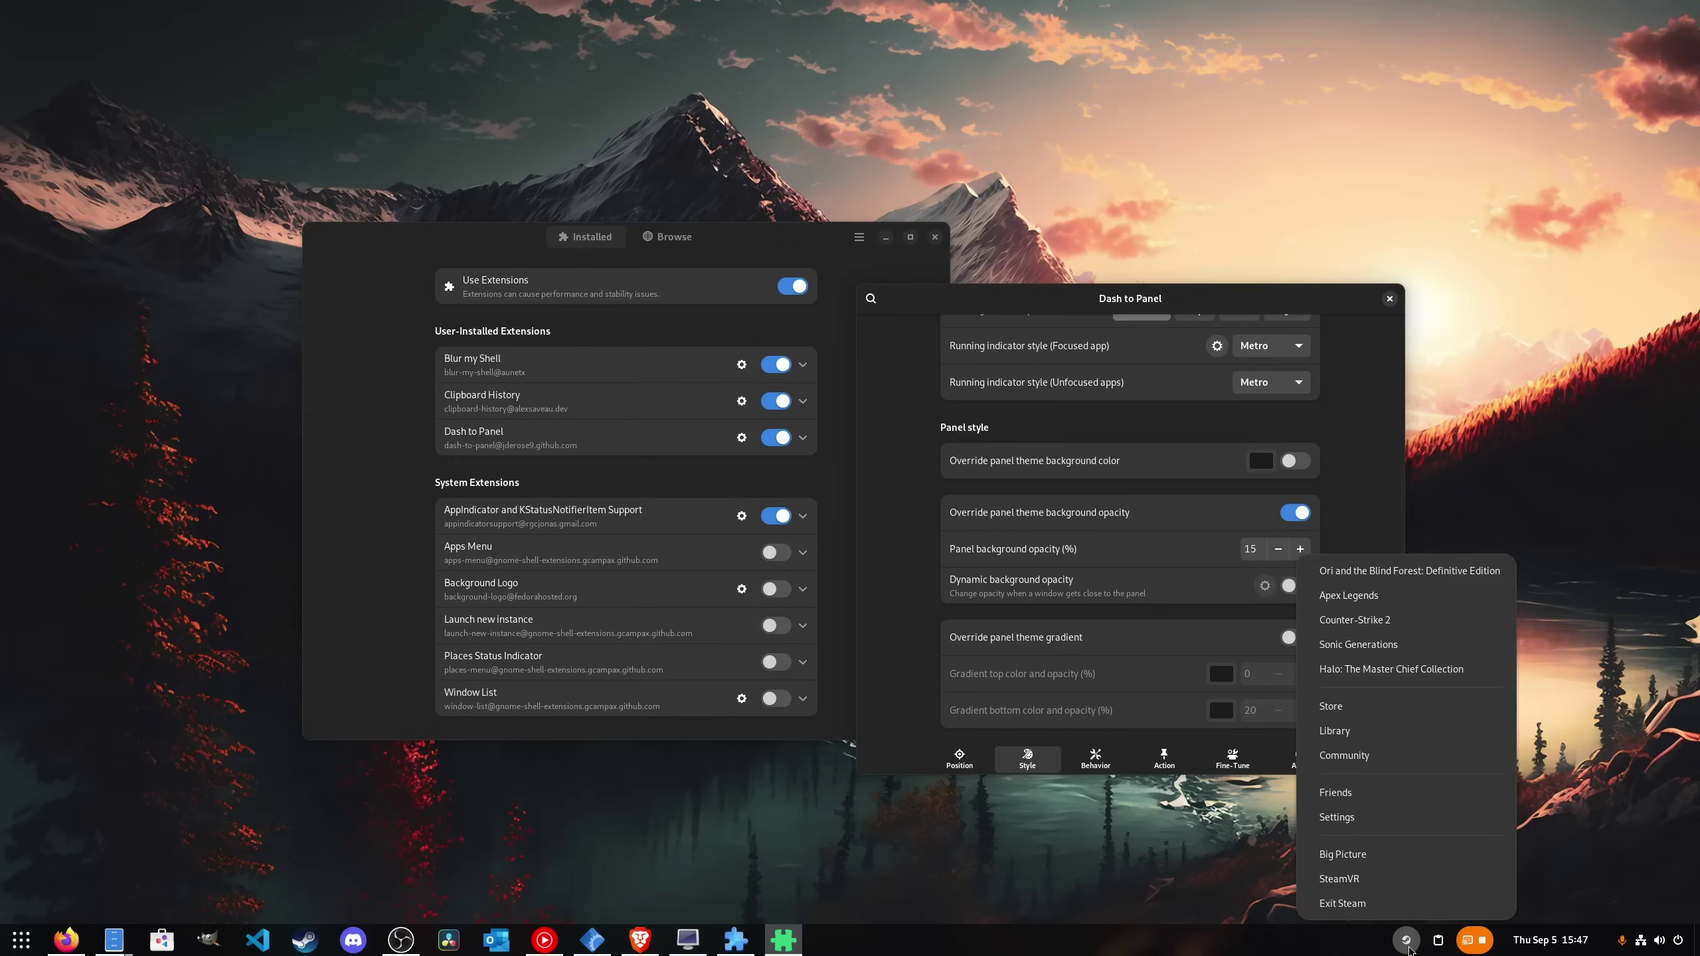
# - View the Plasma Style themes, then the window decoration themes in Colors & Themes
pyautogui.click(1372, 951)
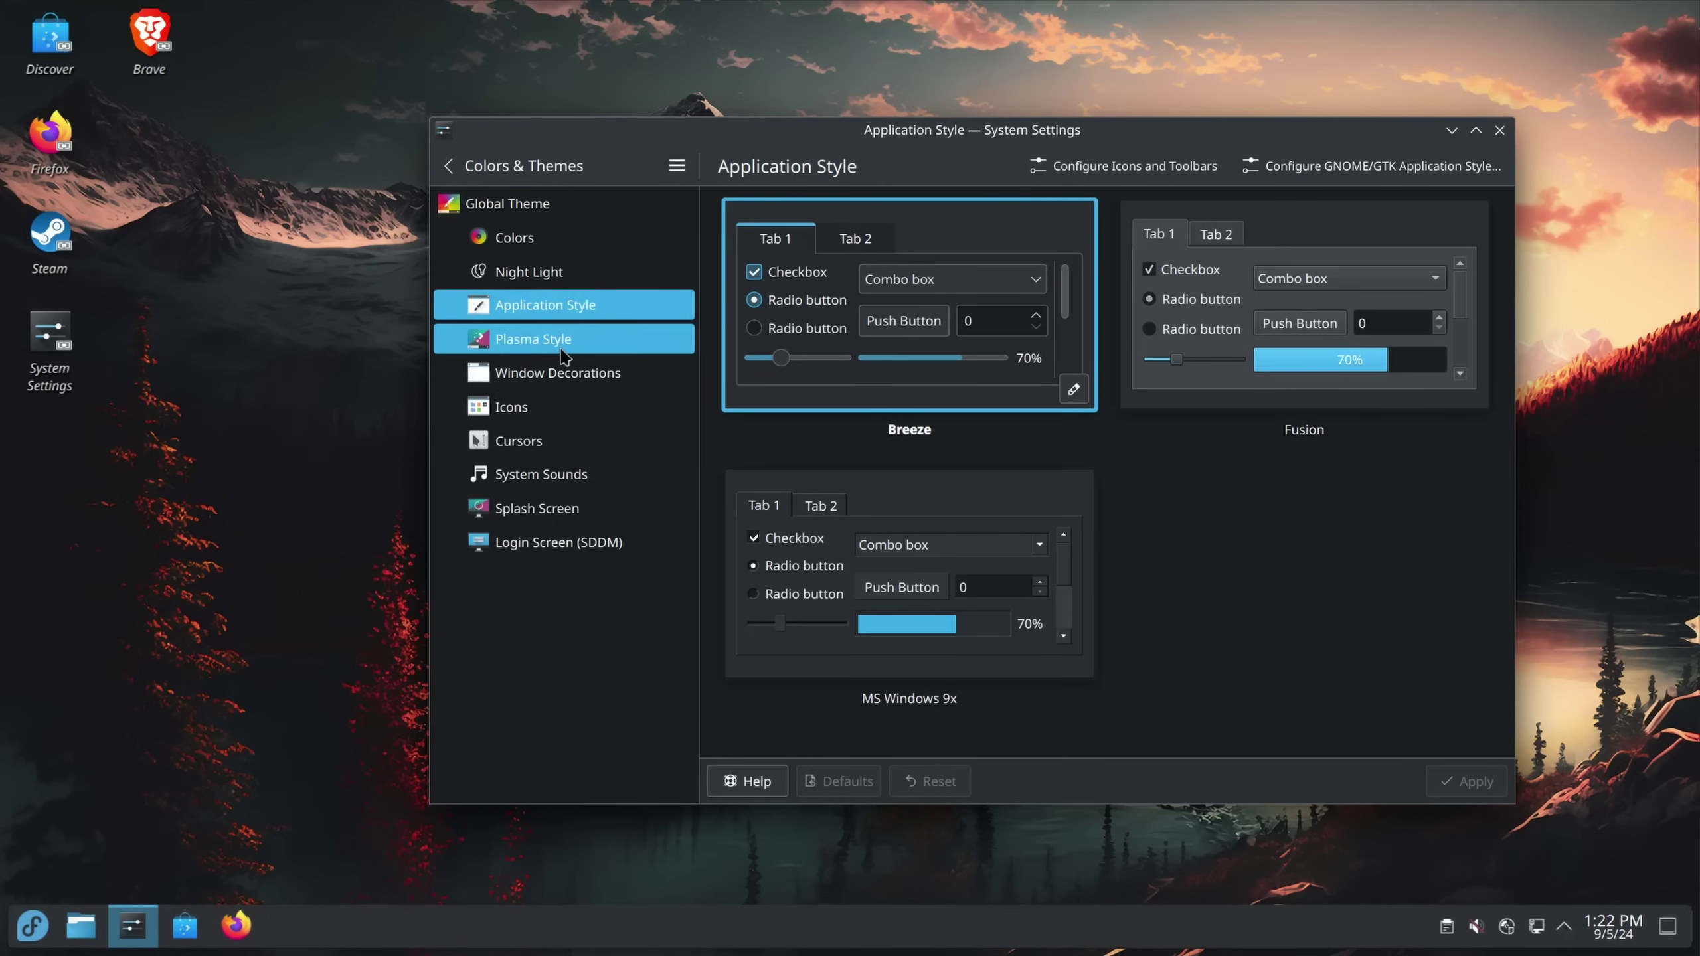
pyautogui.click(562, 350)
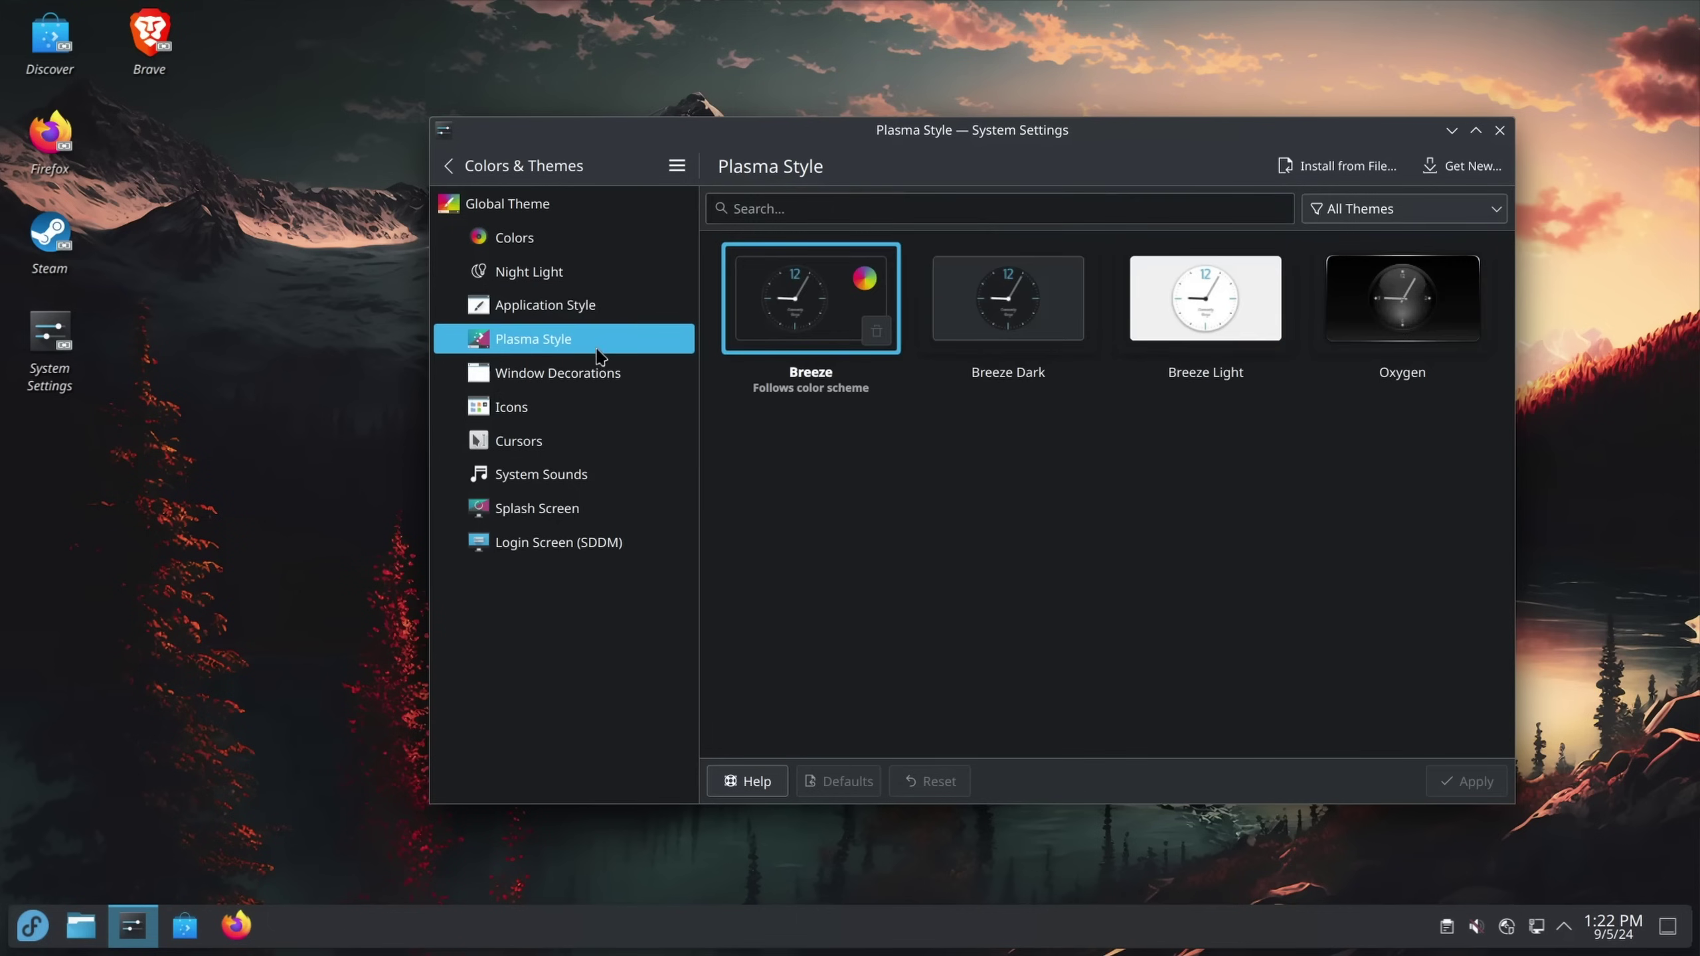
pyautogui.click(547, 380)
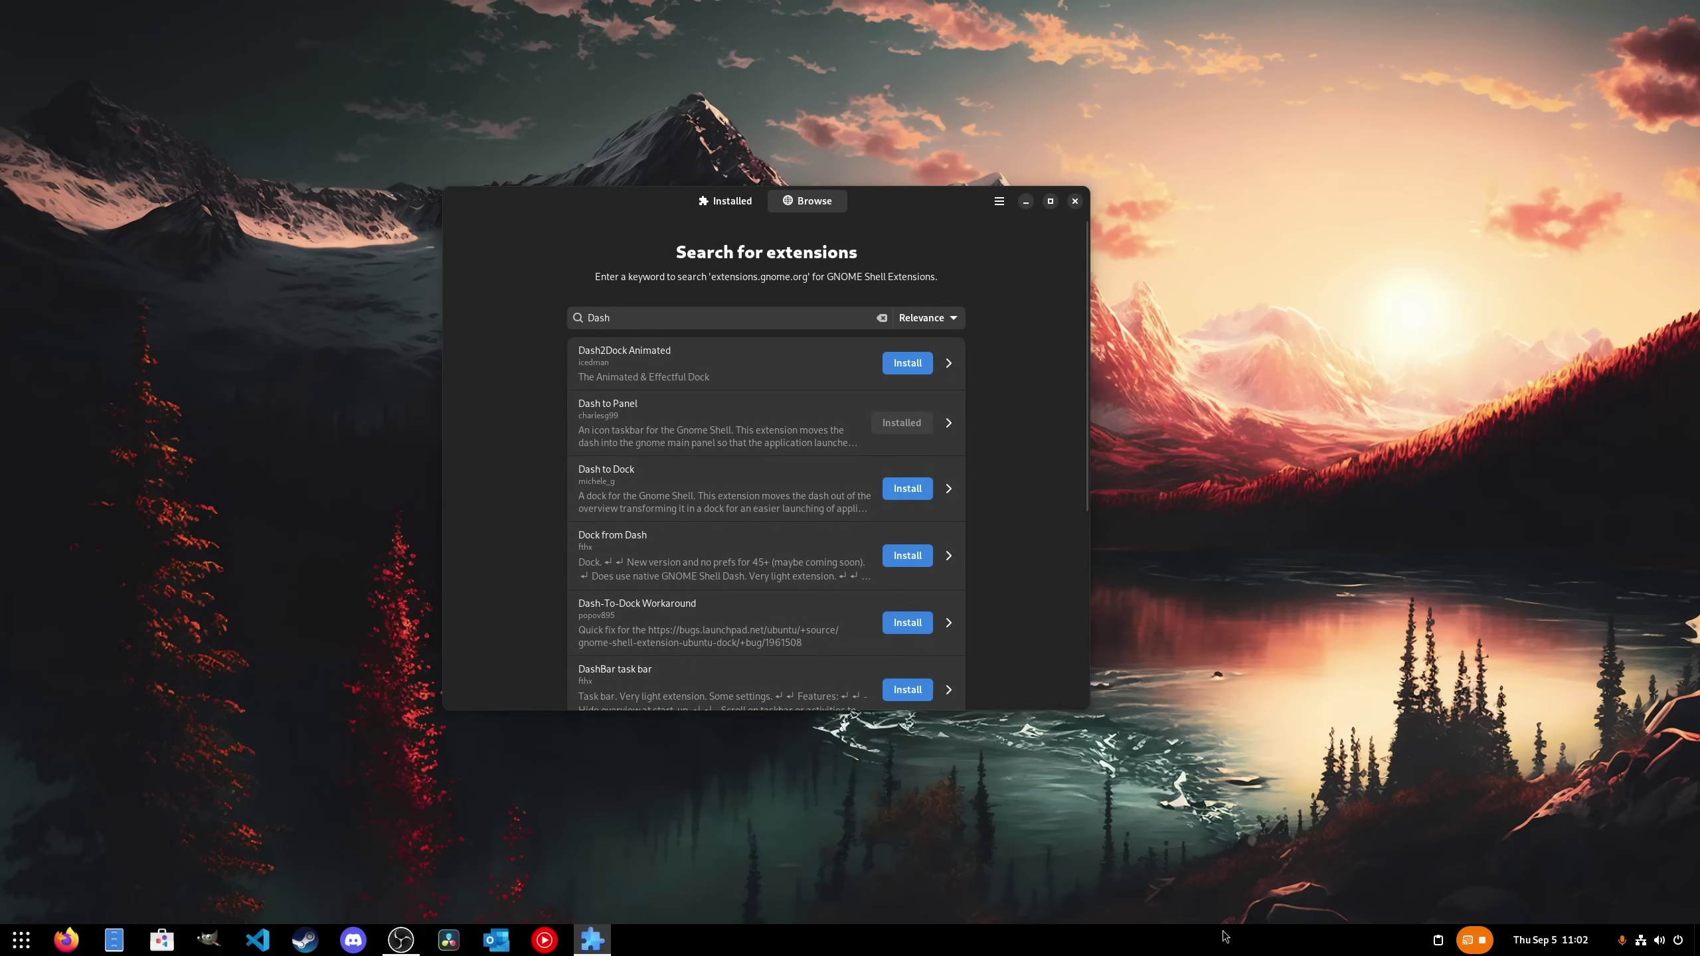
# - Open quick settings, expand the post listing more extensions, and show the window overview
pyautogui.click(1665, 947)
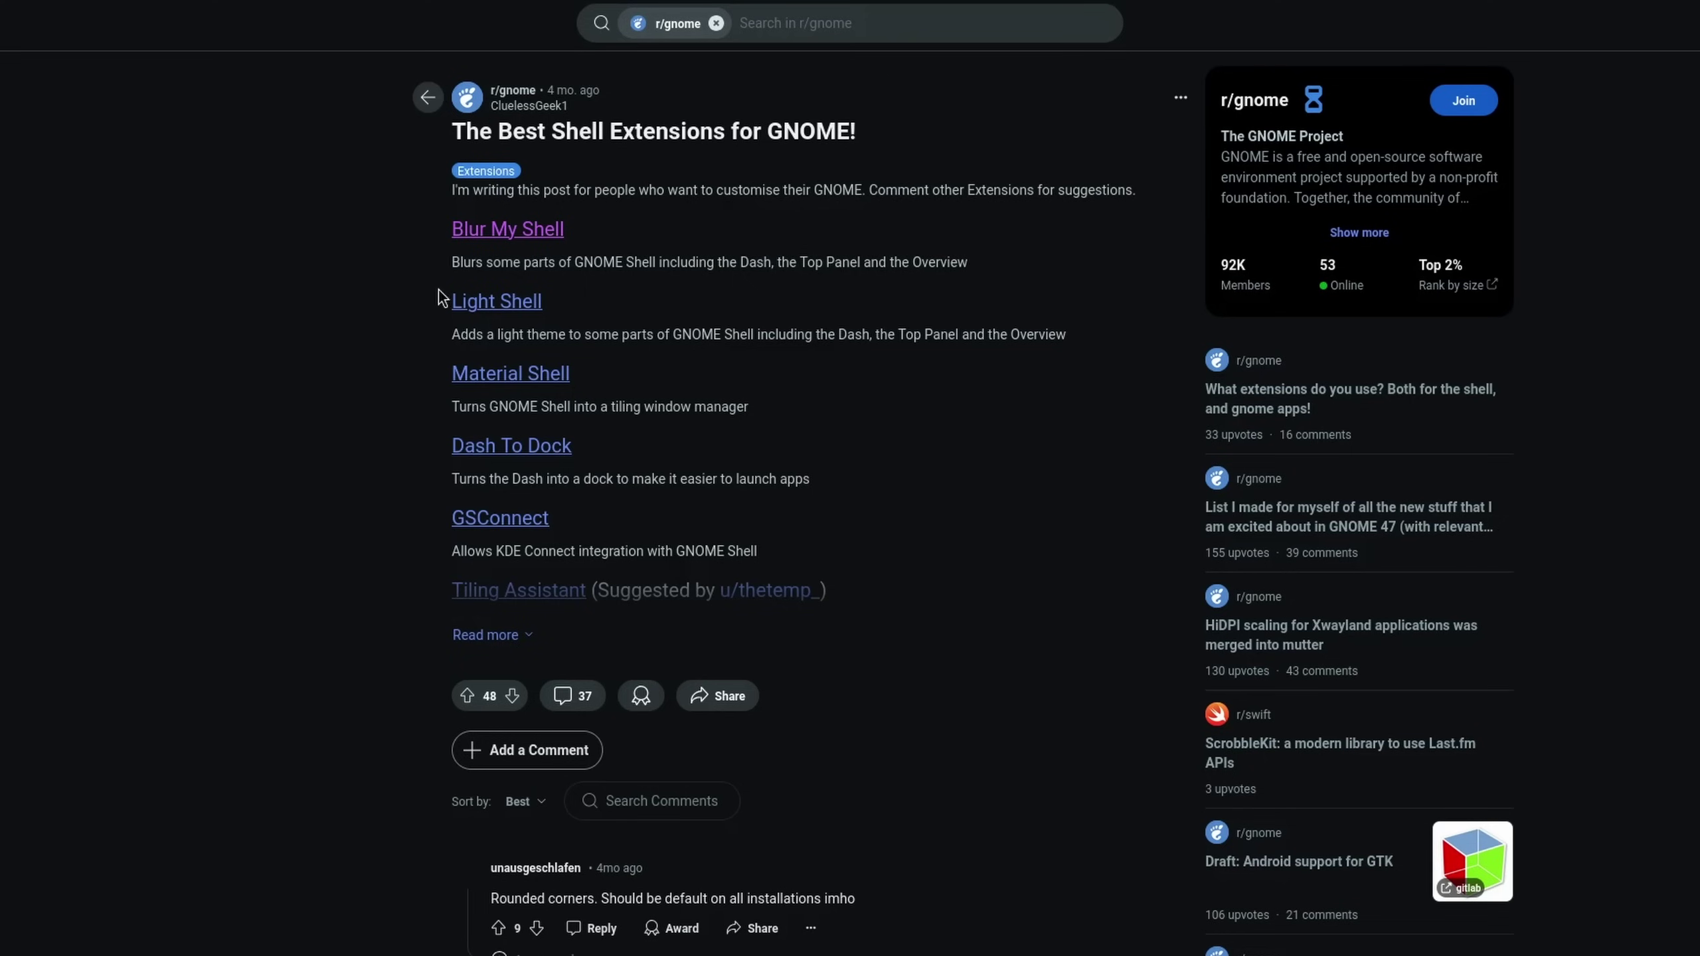
pyautogui.click(523, 646)
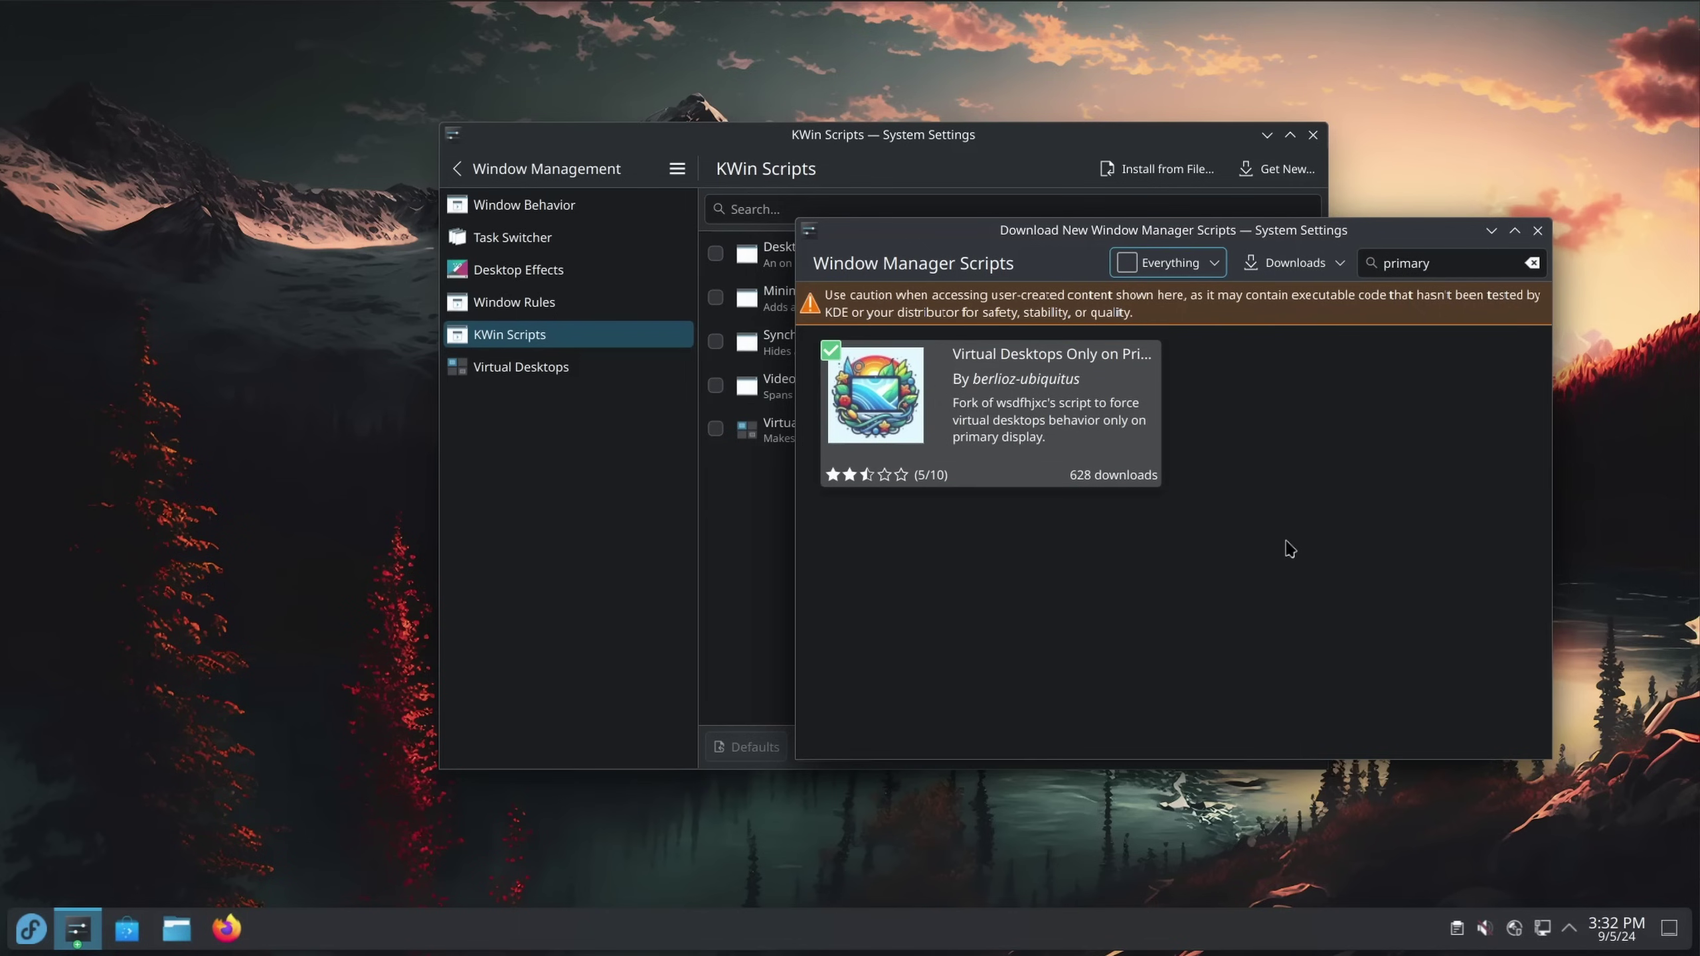
pyautogui.press('super+w')
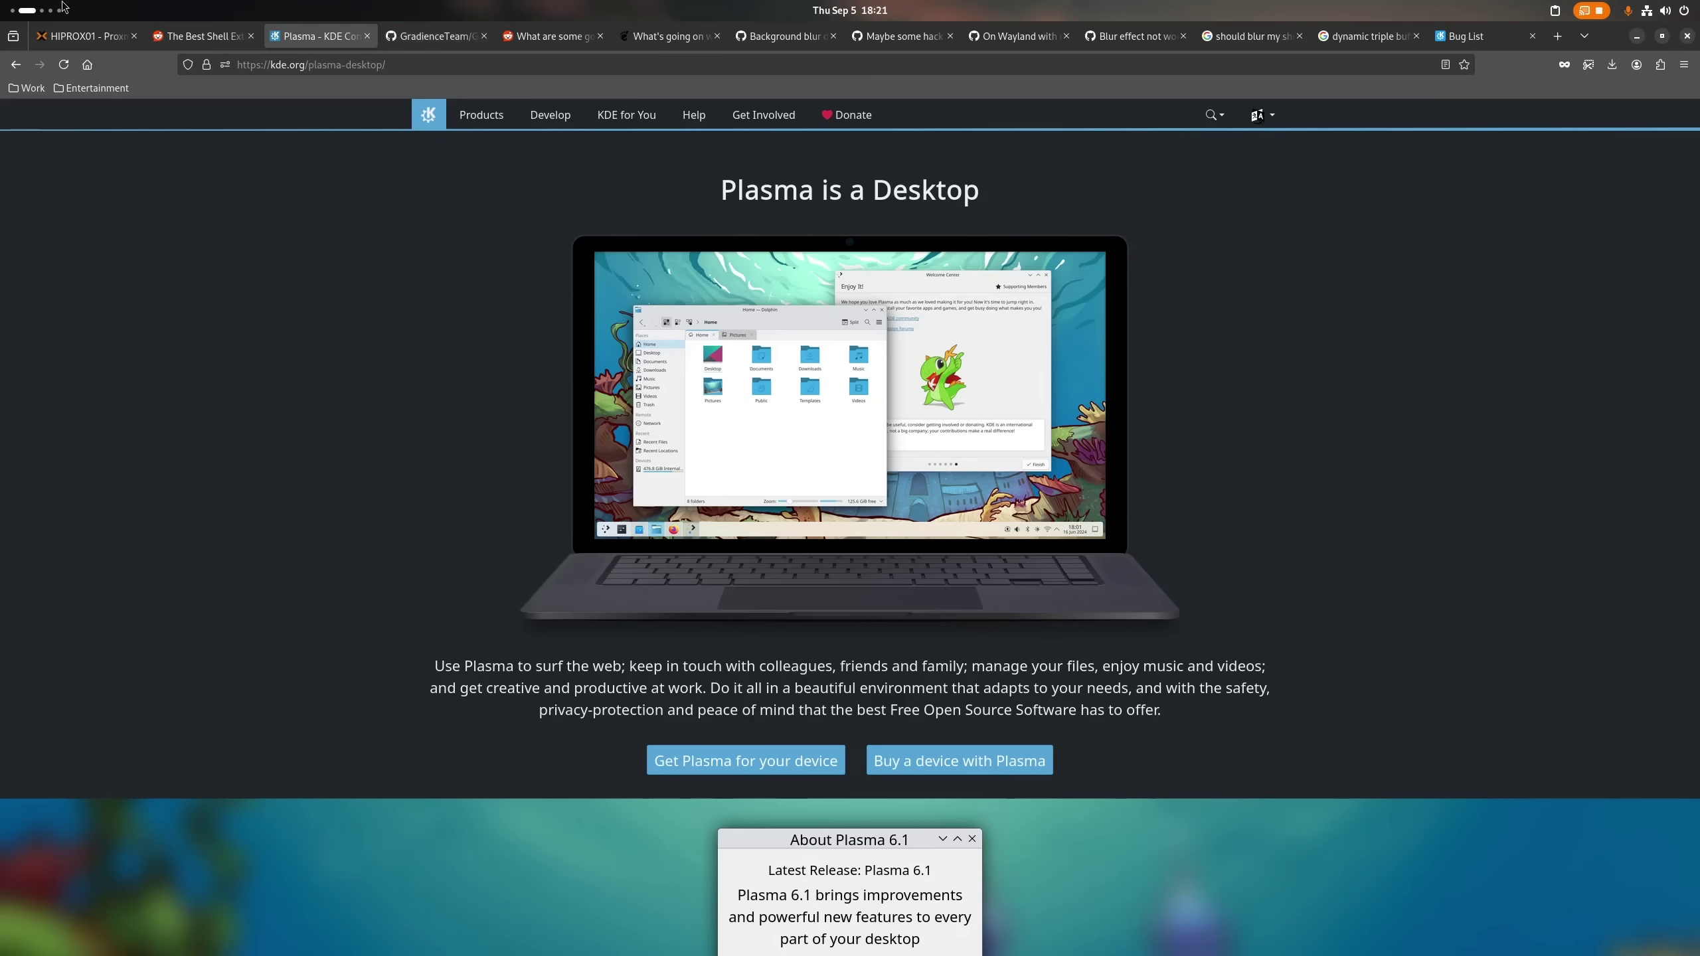
# - Open the Debian result and highlight the wiki line saying Bookworm includes GNOME 43
pyautogui.press('super')
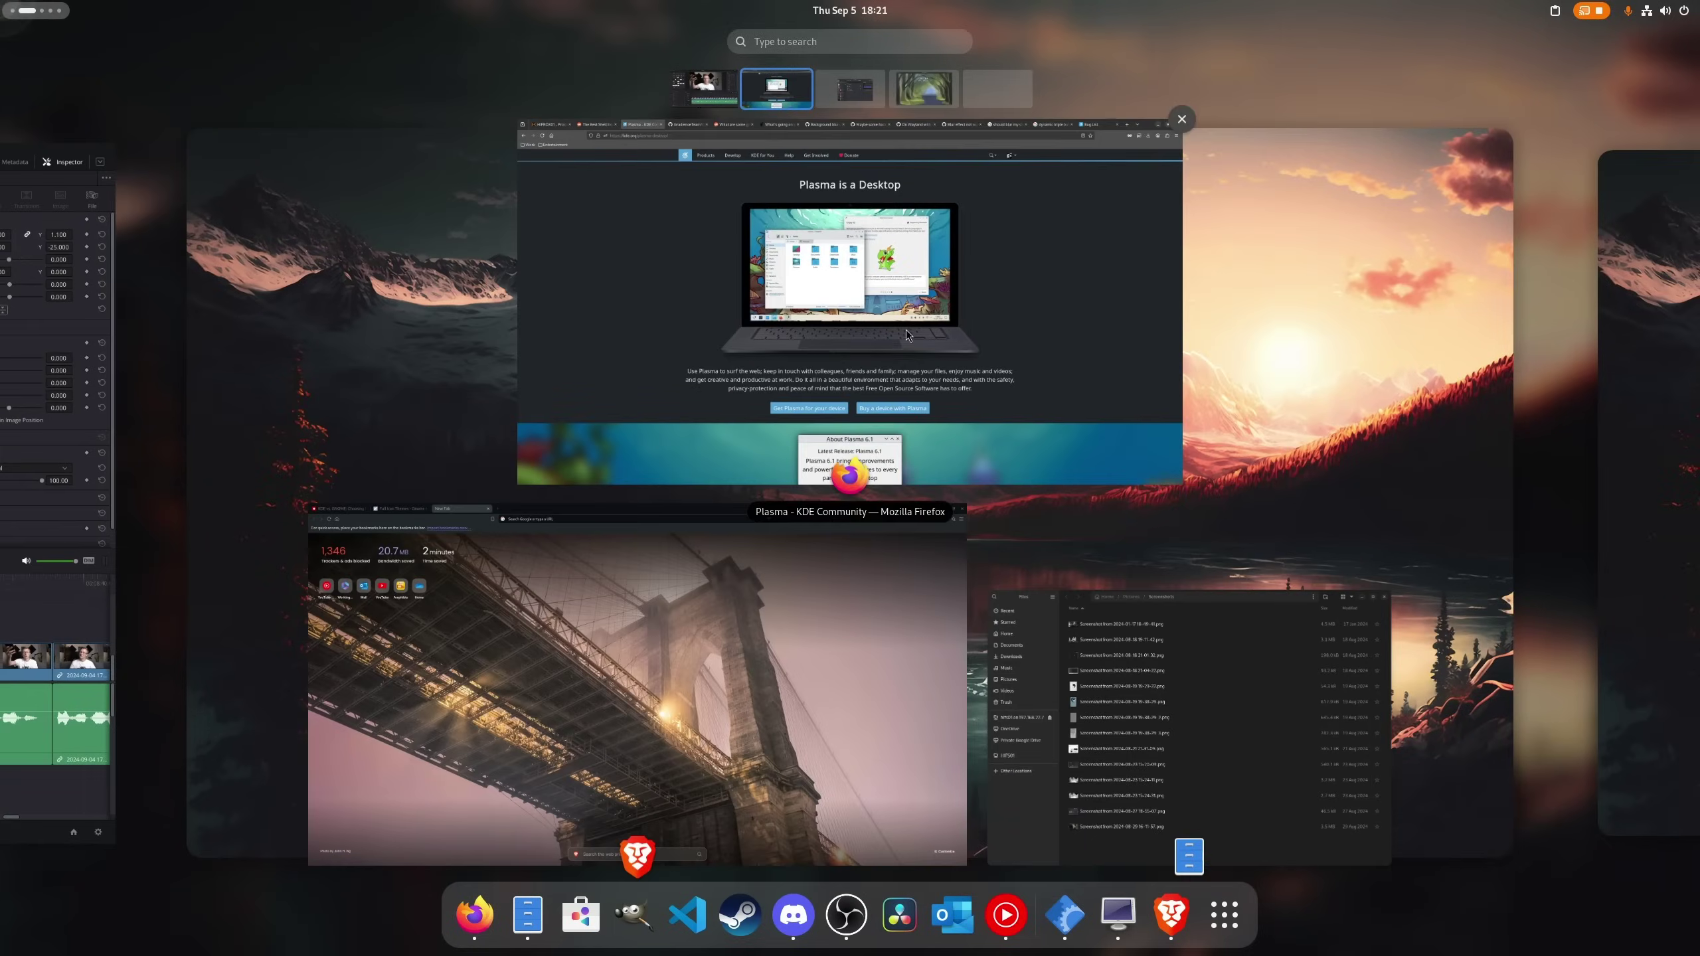
pyautogui.scroll(-1, 906, 329)
pyautogui.scroll(1, 913, 334)
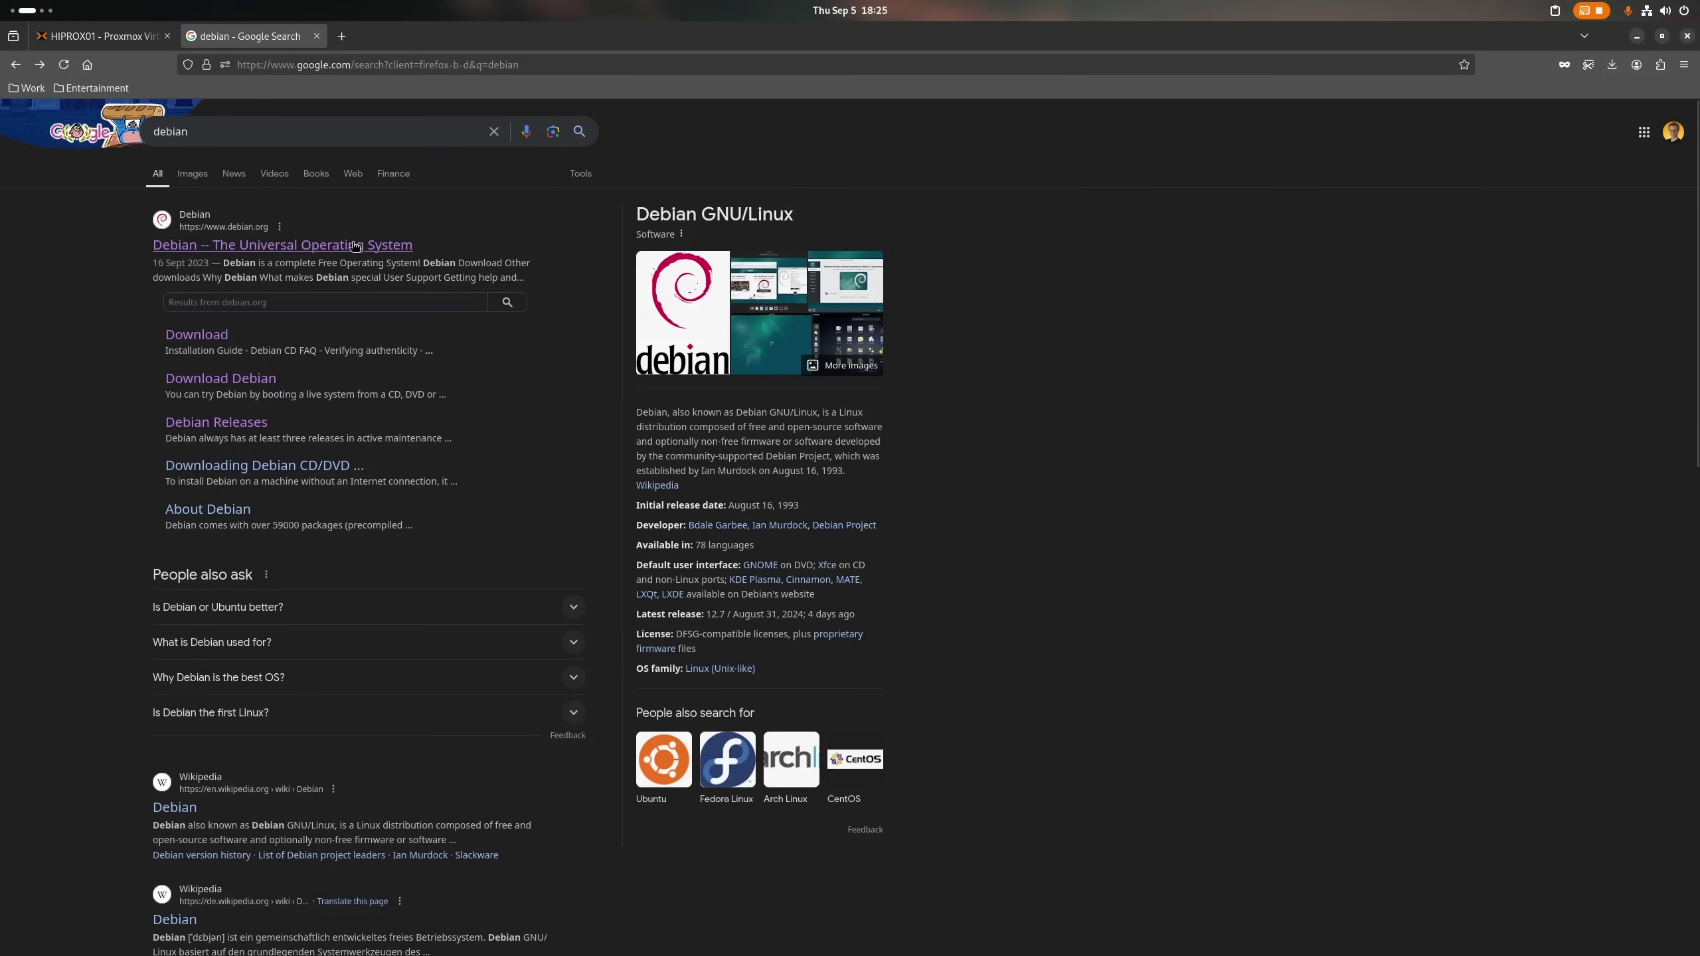
pyautogui.click(343, 245)
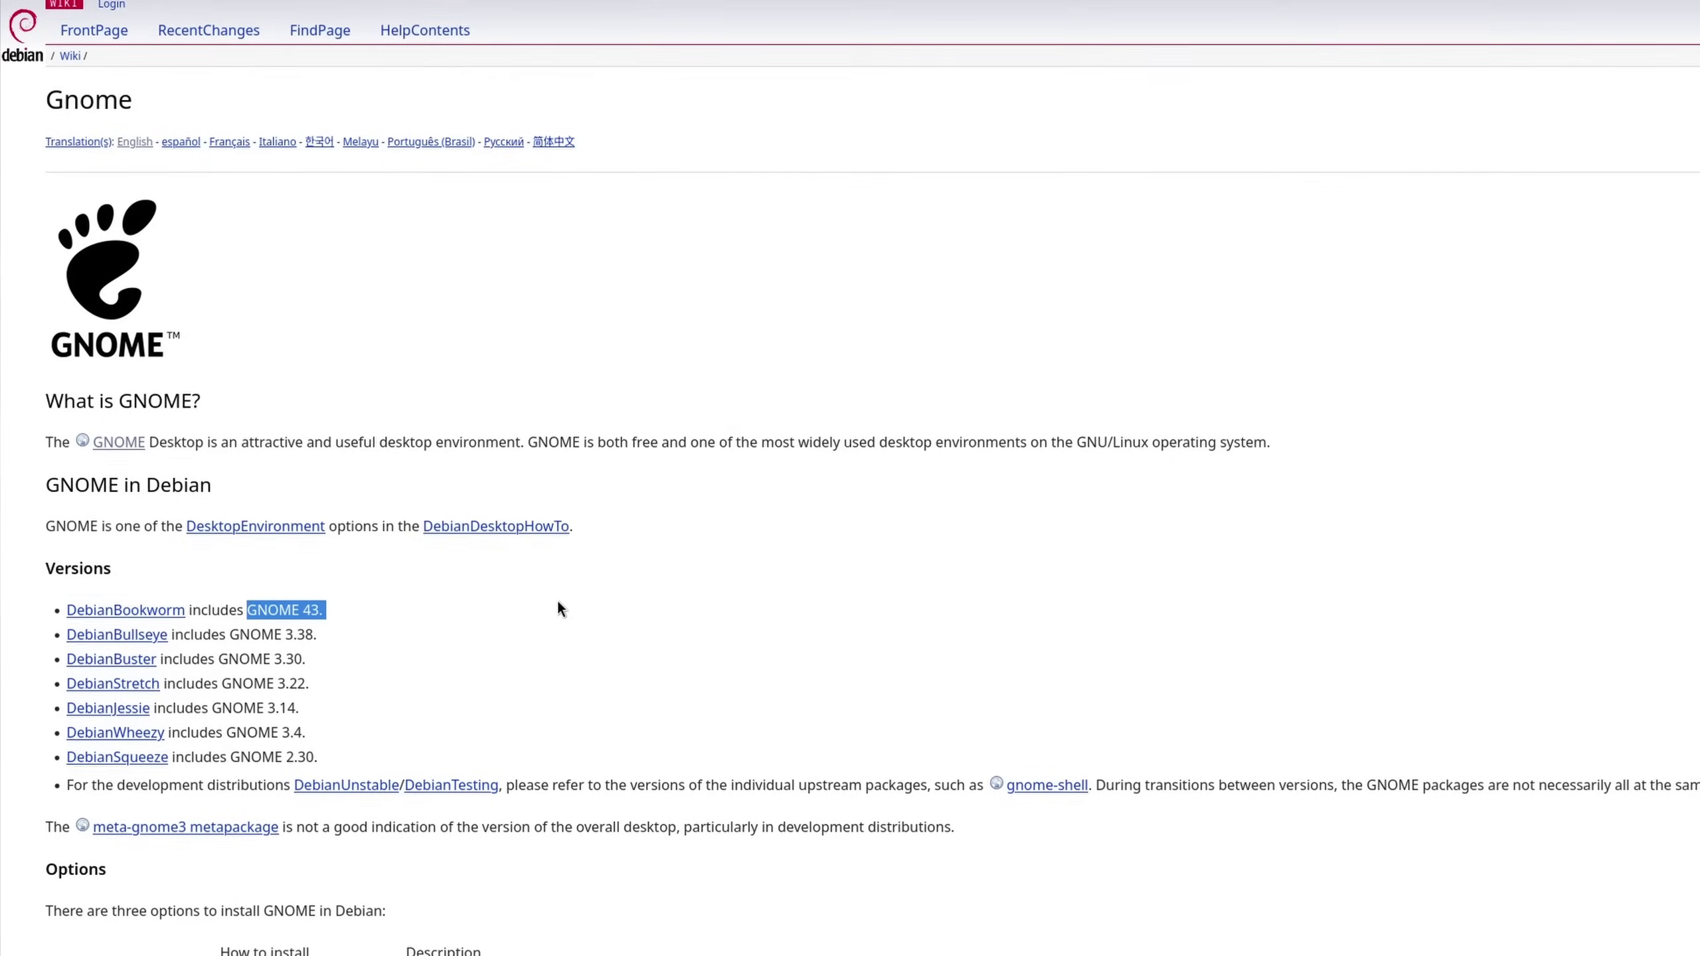
pyautogui.moveTo(324, 610); pyautogui.dragTo(41, 606)
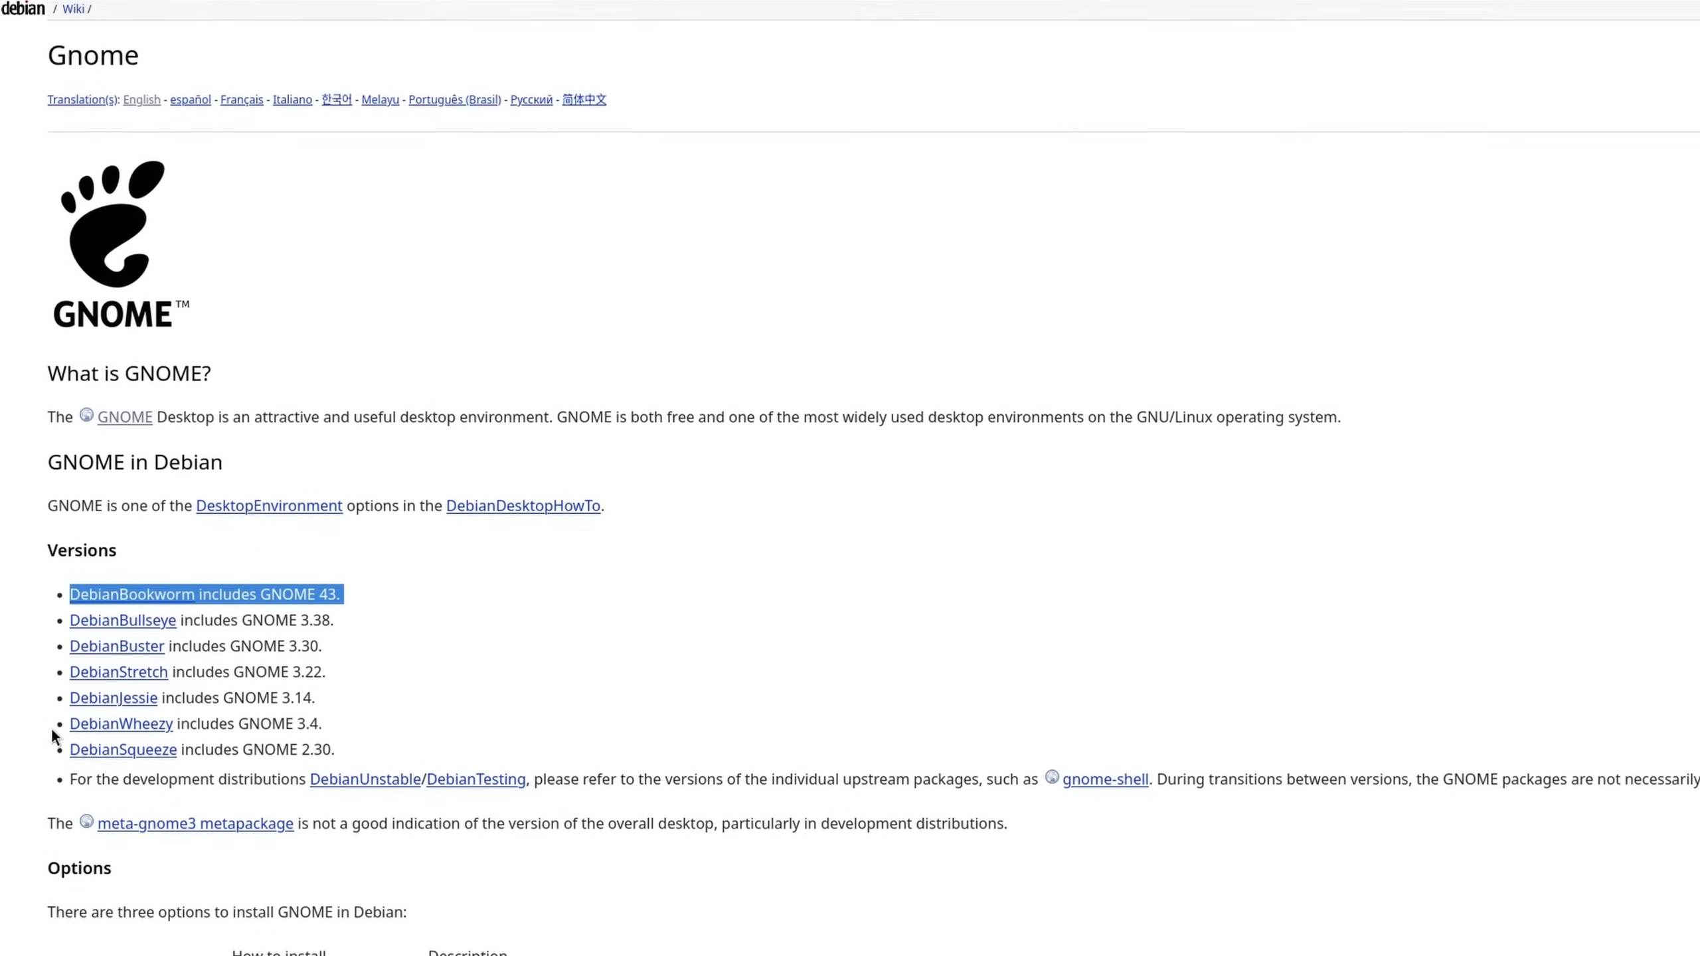
pyautogui.click(503, 714)
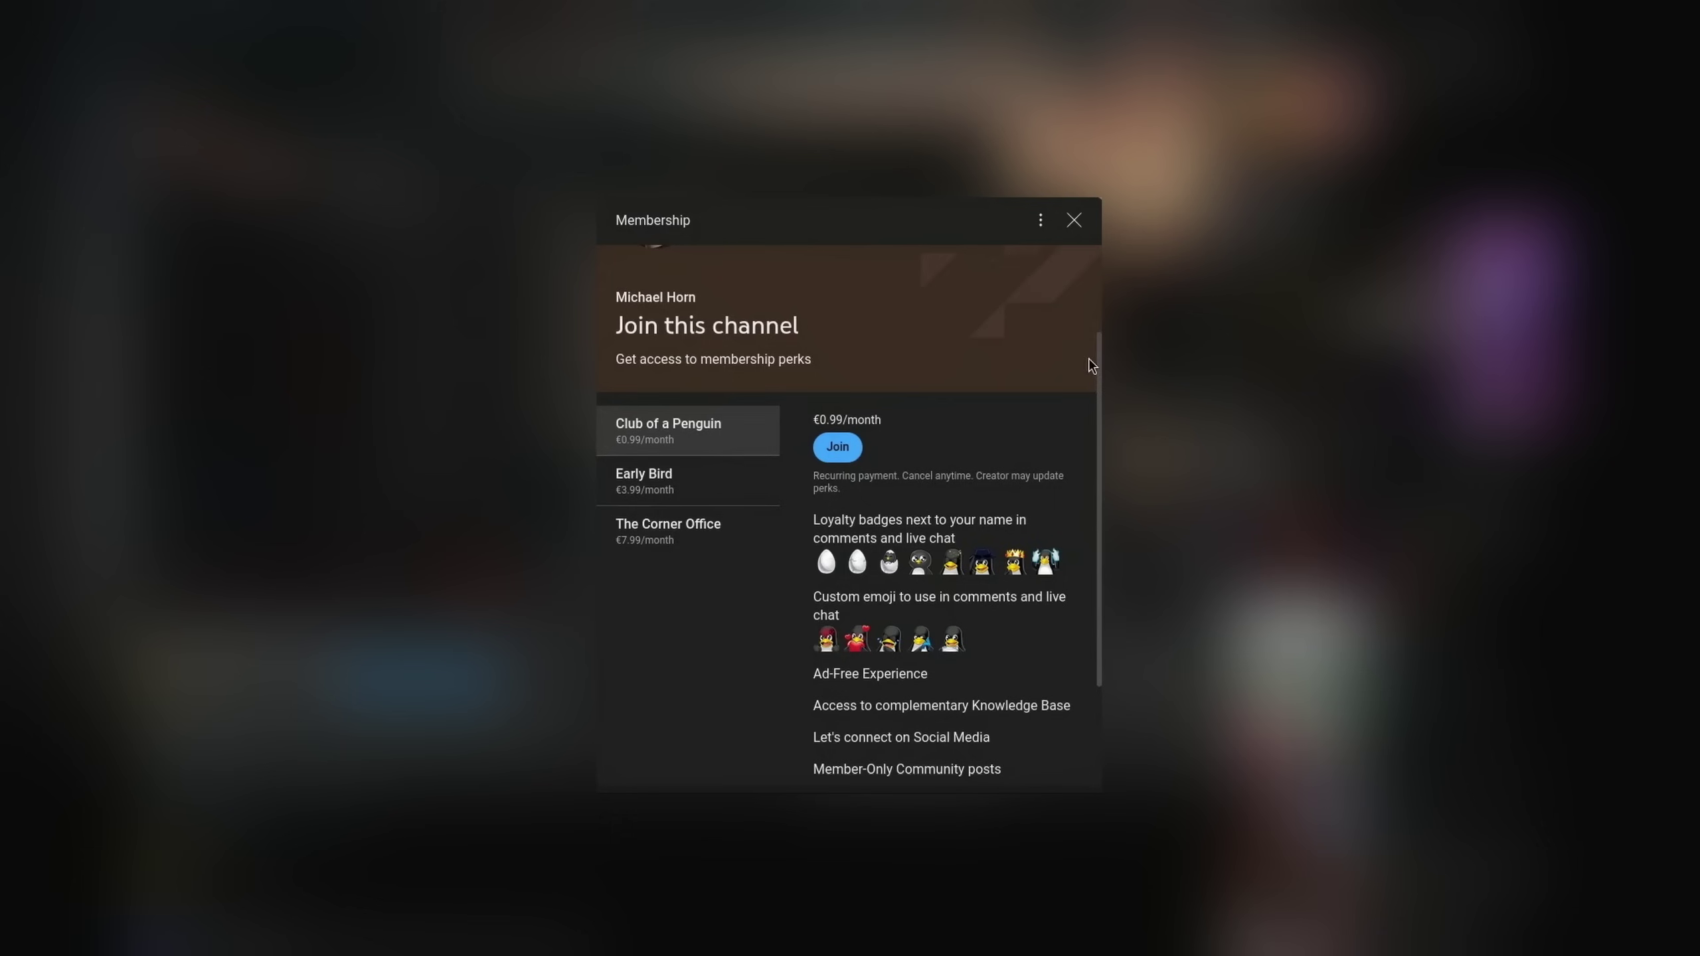
# - Scroll down through the channel's membership perks toward the merch store with €12,95 mugs and €18,95 T-shirts
pyautogui.scroll(-3, 1098, 435)
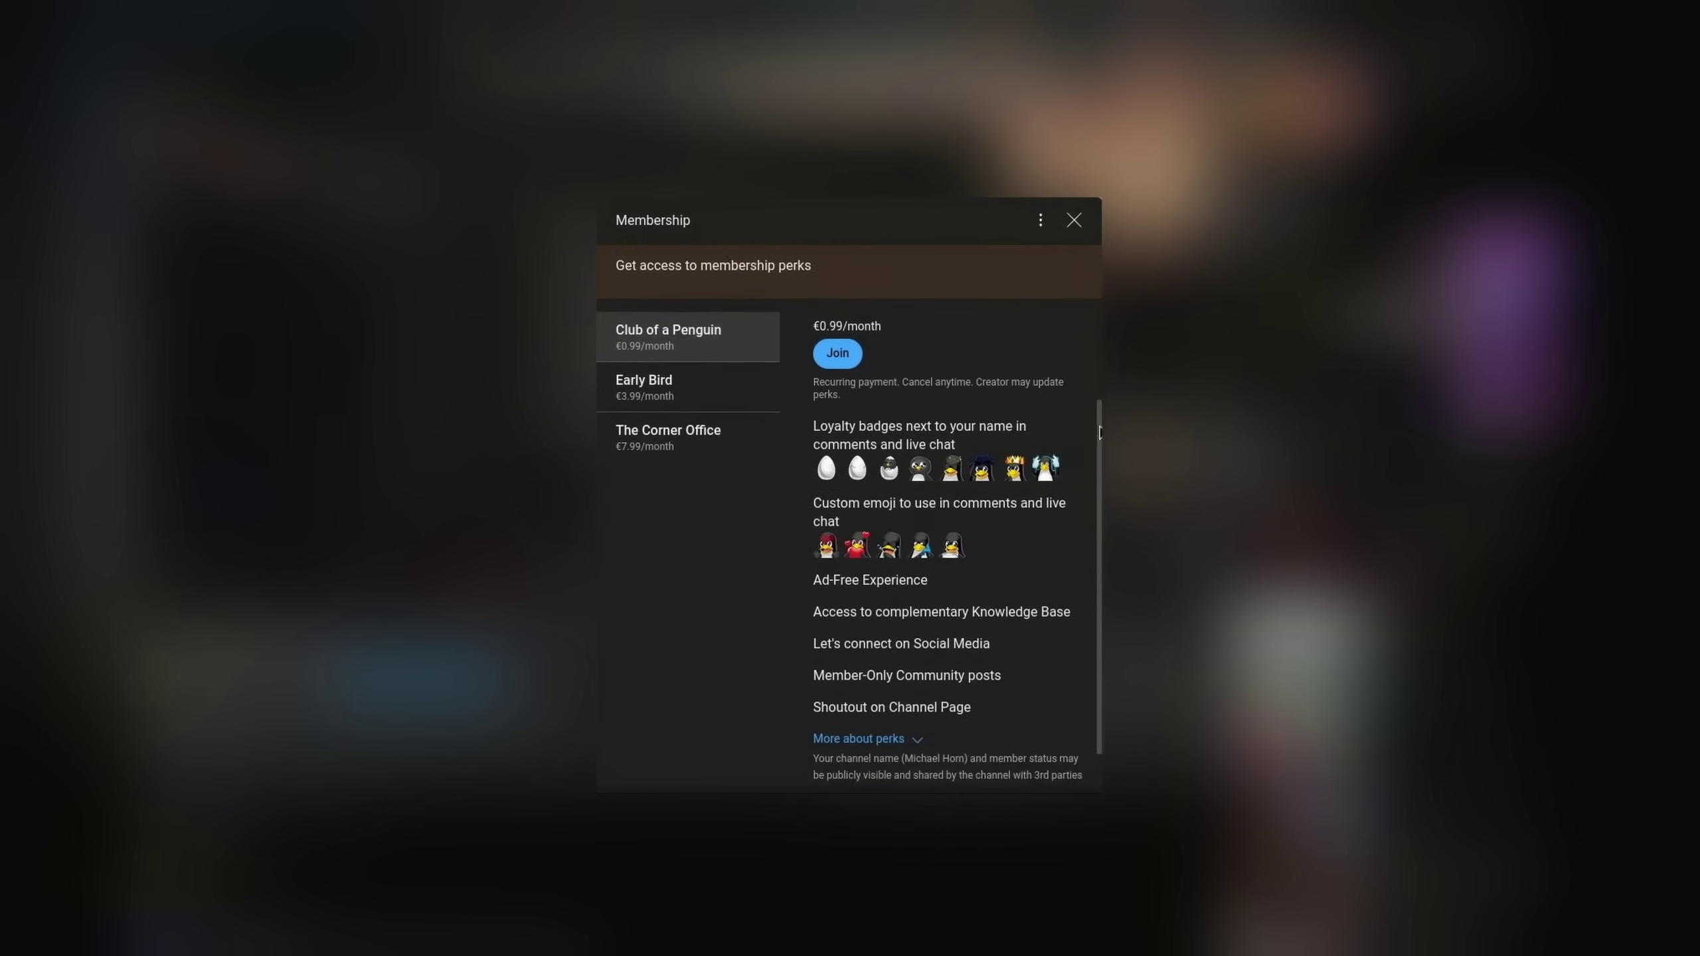
pyautogui.moveTo(1099, 435); pyautogui.dragTo(1099, 459)
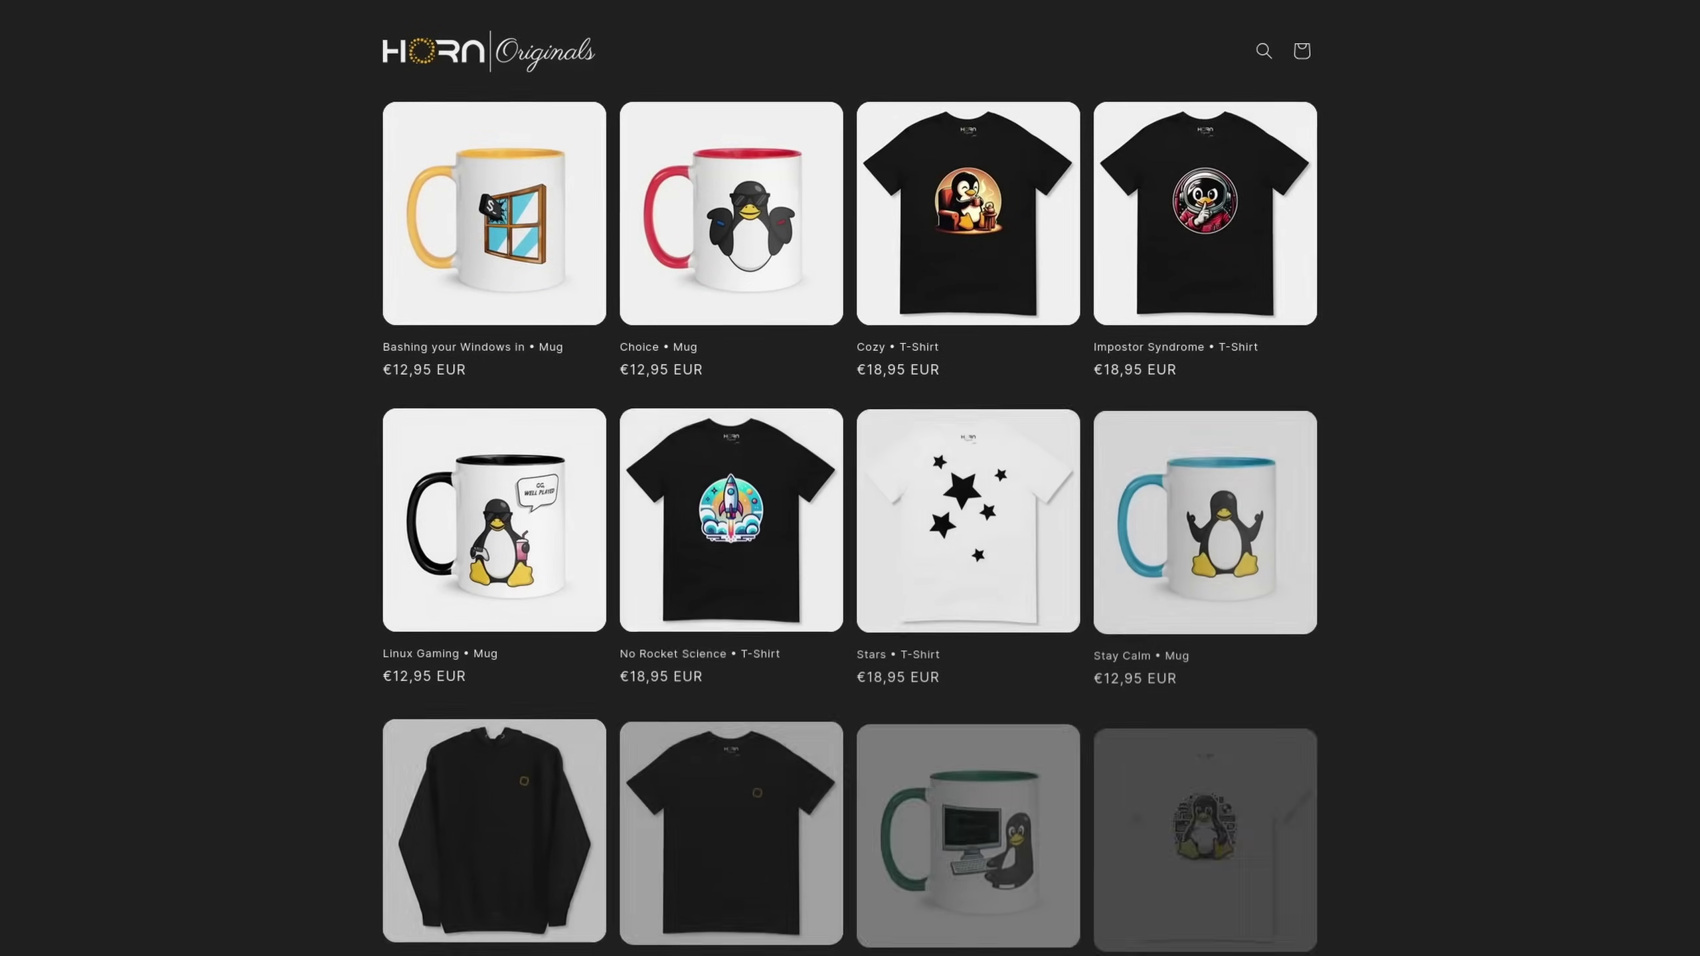